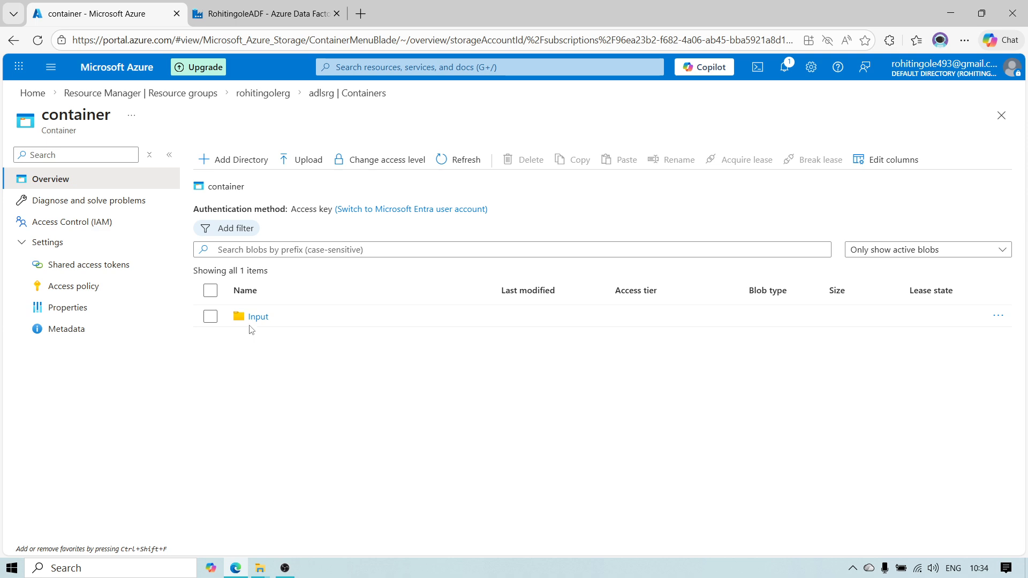
- Open the Multiplefiles folder inside the container's Input folder to view the source CSV files
double_click(255, 319)
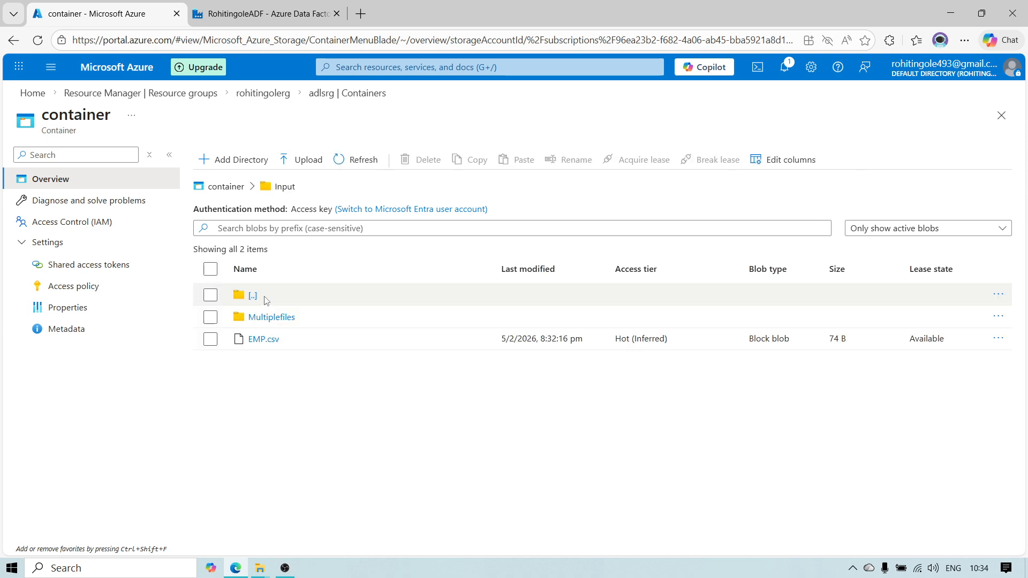
left_click(256, 319)
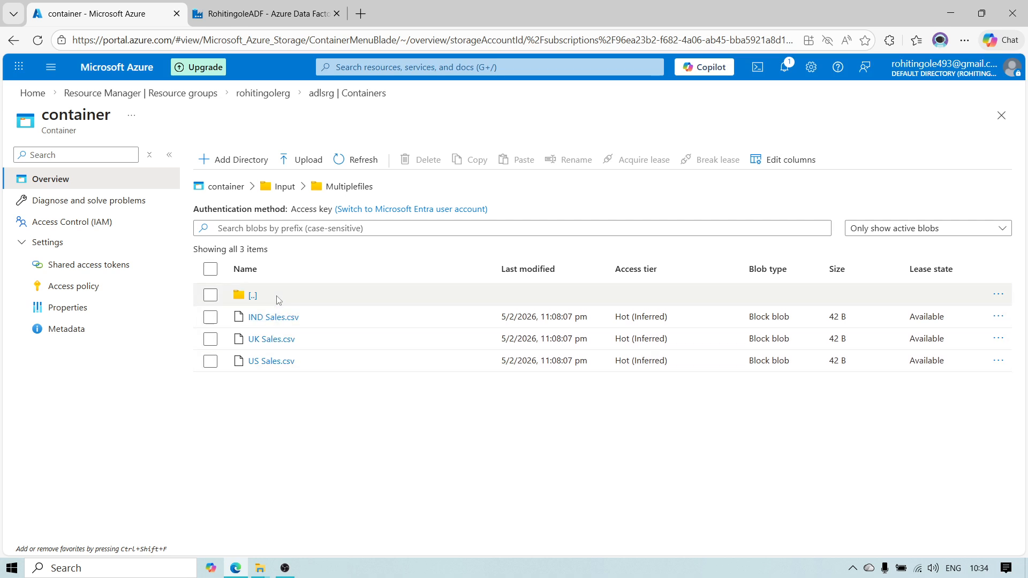
- Switch to Azure Data Factory and create a folder named CopyMultipleFiles under Pipelines
left_click(287, 12)
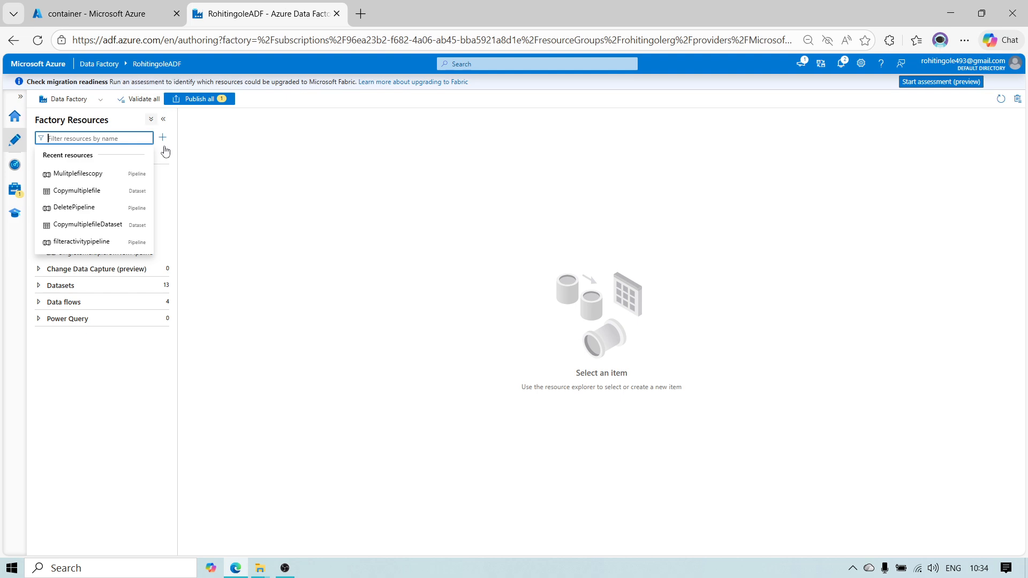
left_click(260, 241)
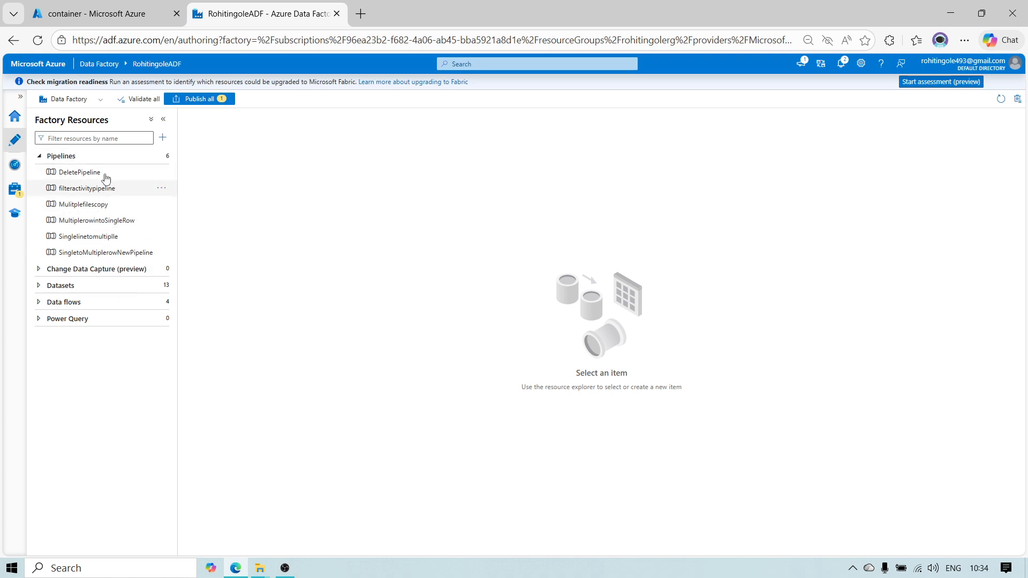
left_click(161, 156)
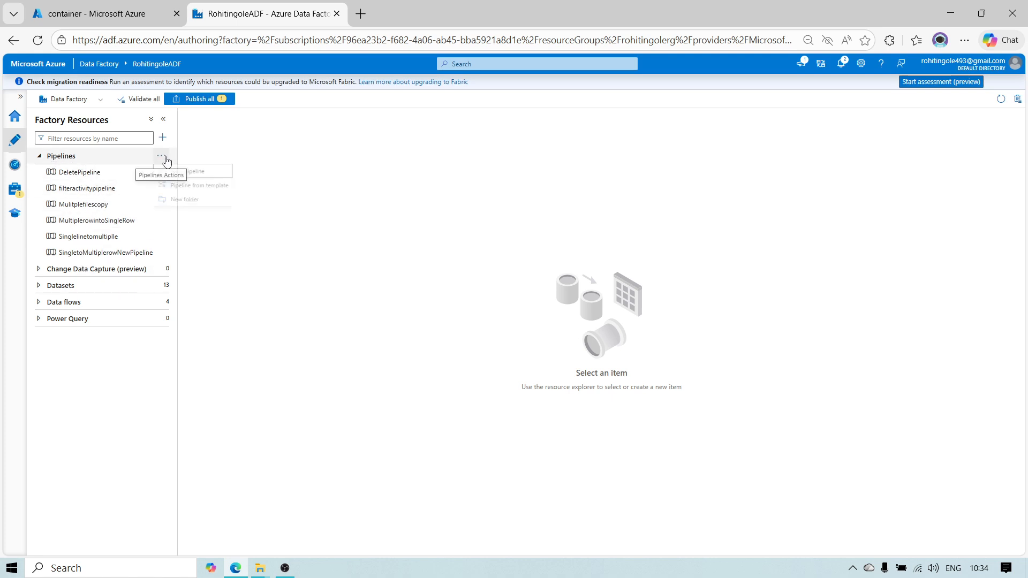
left_click(184, 204)
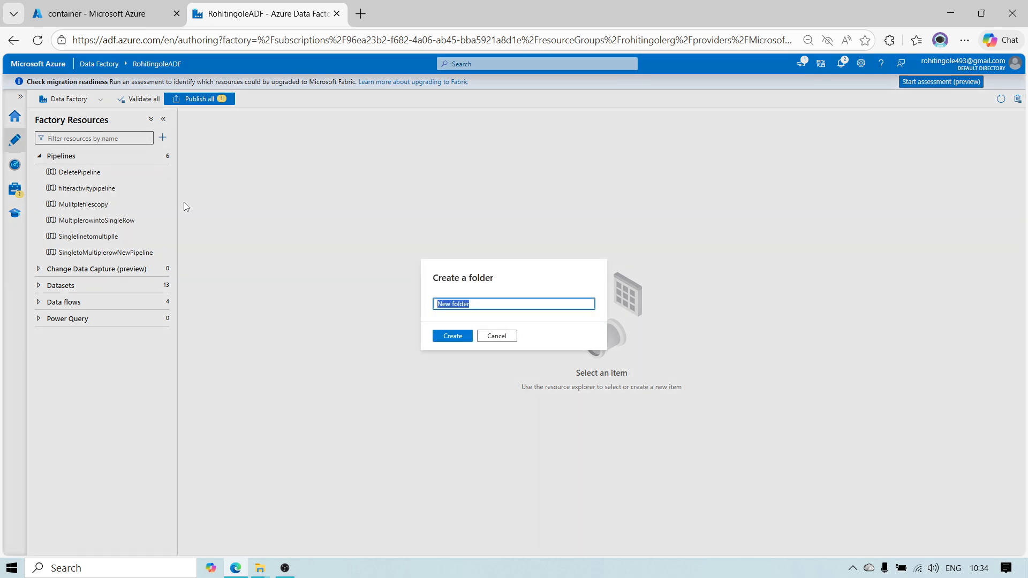
key("BackSpace")
type("C")
type("opyMultipleFi")
type("iles")
left_click(462, 340)
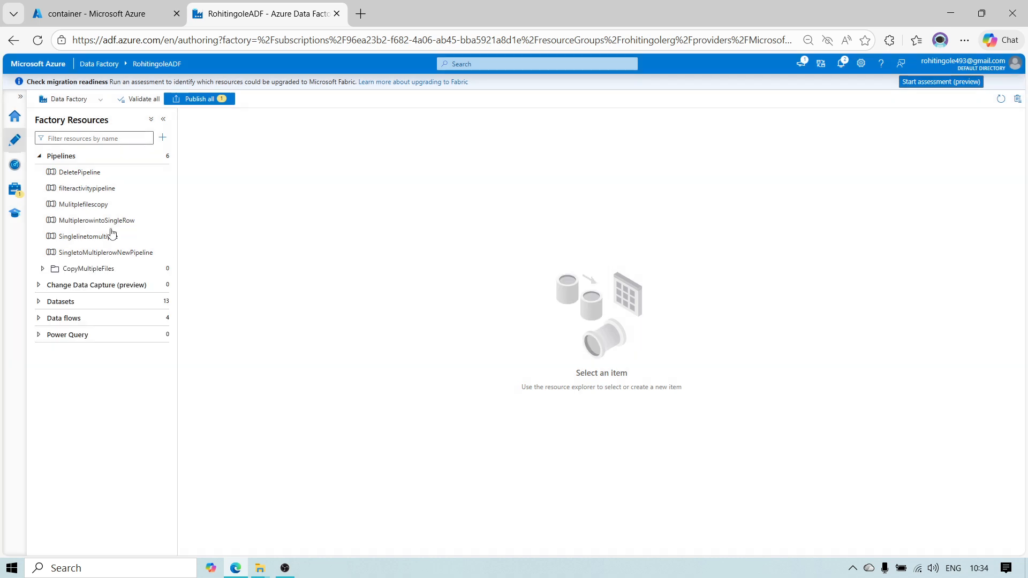
- Create a new pipeline inside the CopyMultipleFiles folder and name it COPYMULTIPLEFILES
left_click(43, 270)
left_click(161, 268)
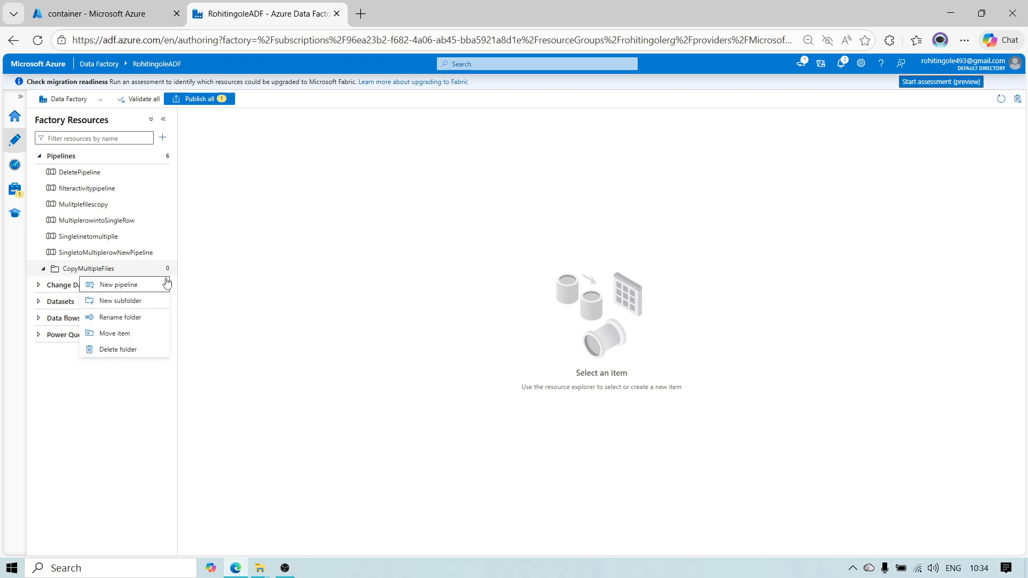
left_click(129, 285)
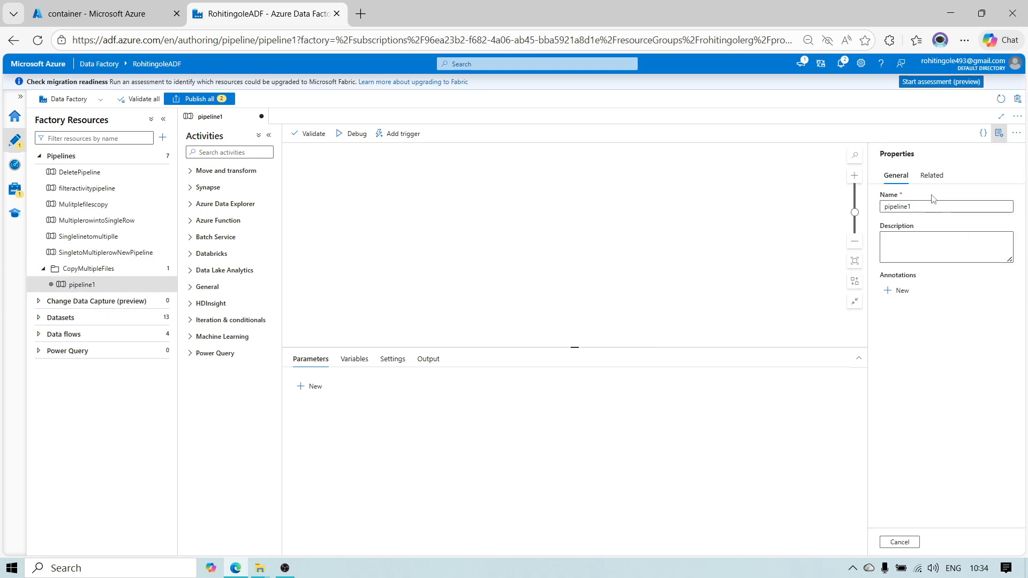
left_click(781, 194)
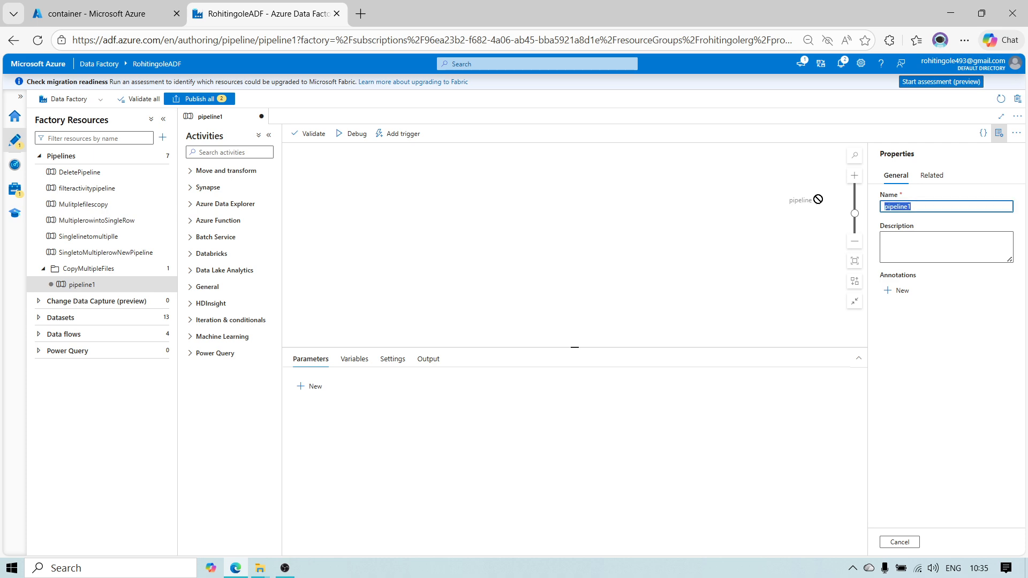
type("COPYMULTIP")
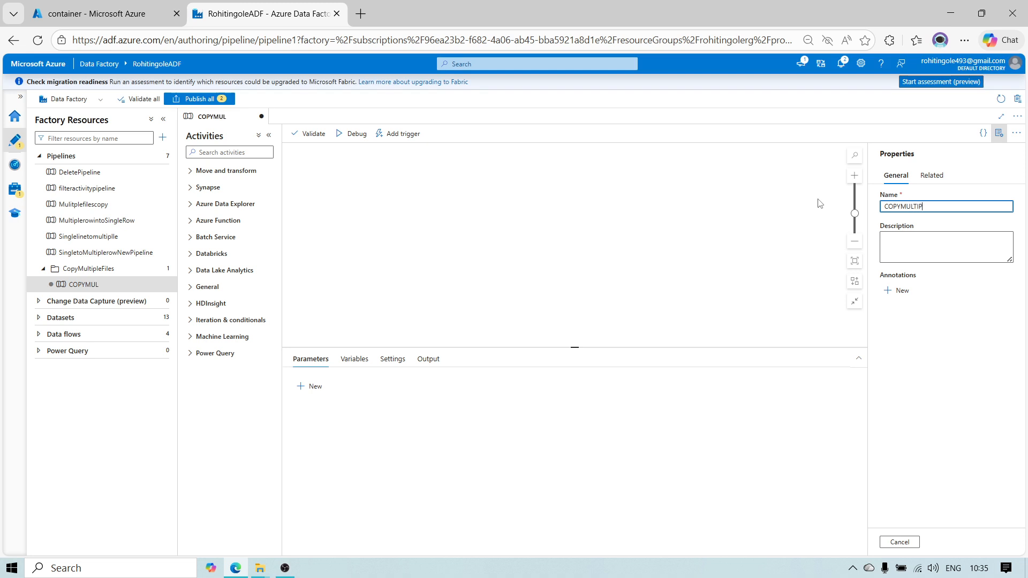
type("LEFILES")
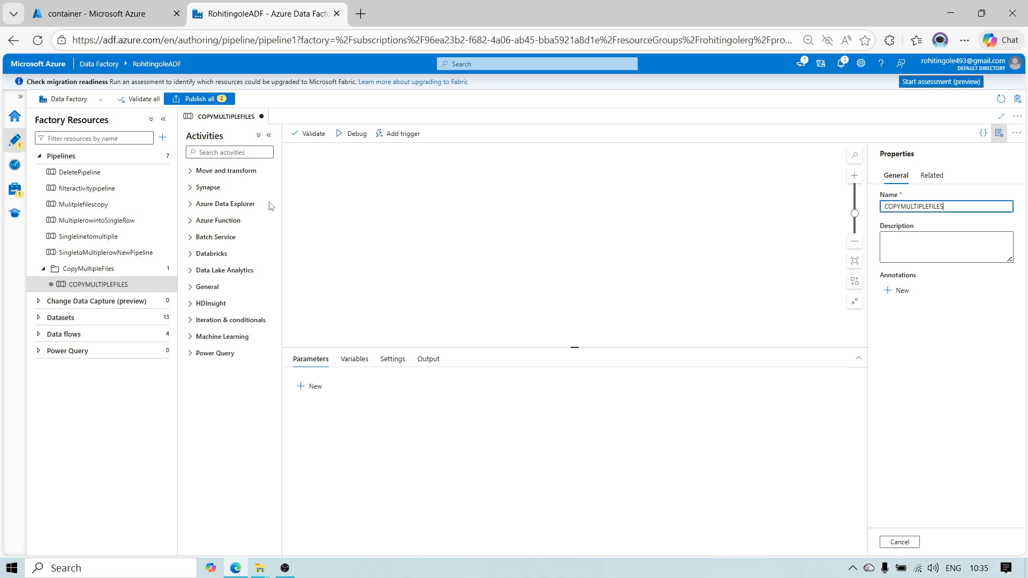
- Recheck the Multiplefiles folder in the storage container, and add a Get Metadata activity to the COPYMULTIPLEFILES pipeline canvas
left_click(102, 13)
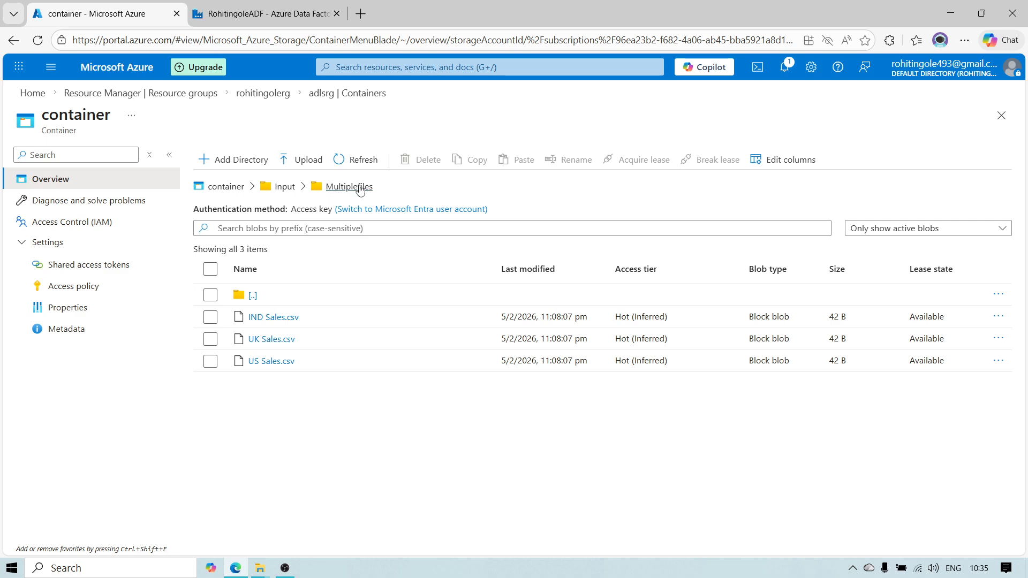
left_click(262, 14)
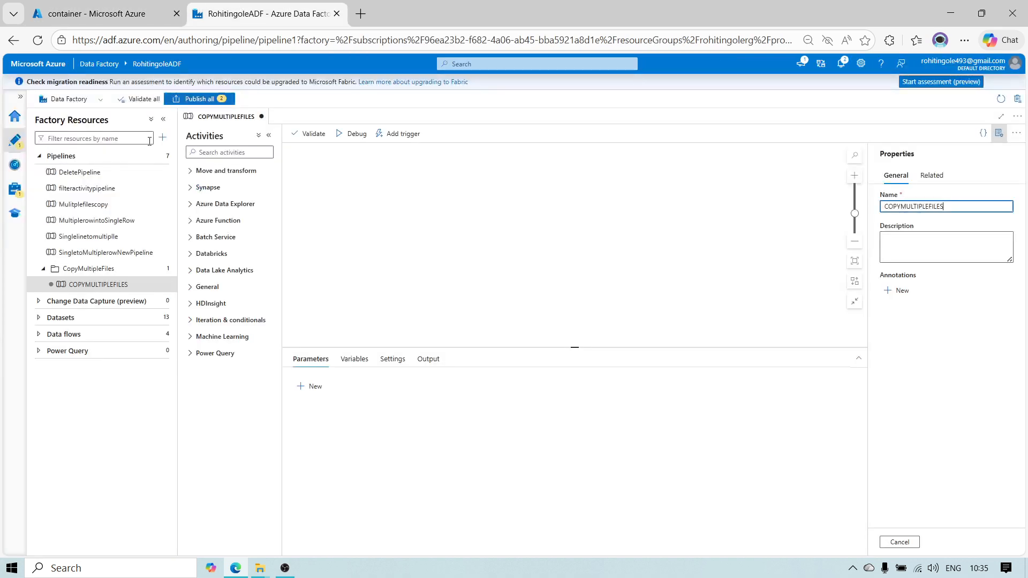
left_click(220, 153)
type("Ge")
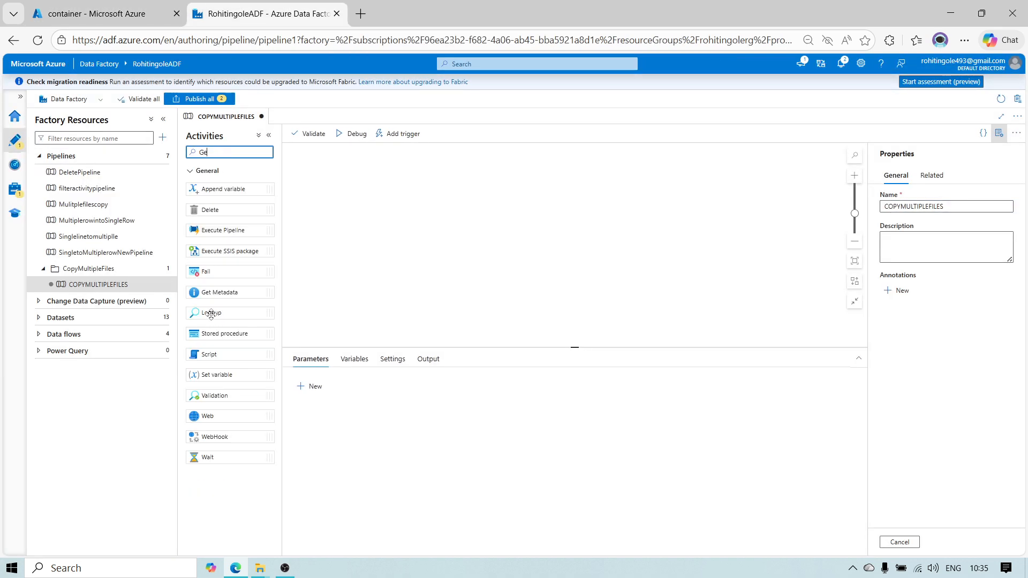
key("BackSpace")
key("BackSpace")
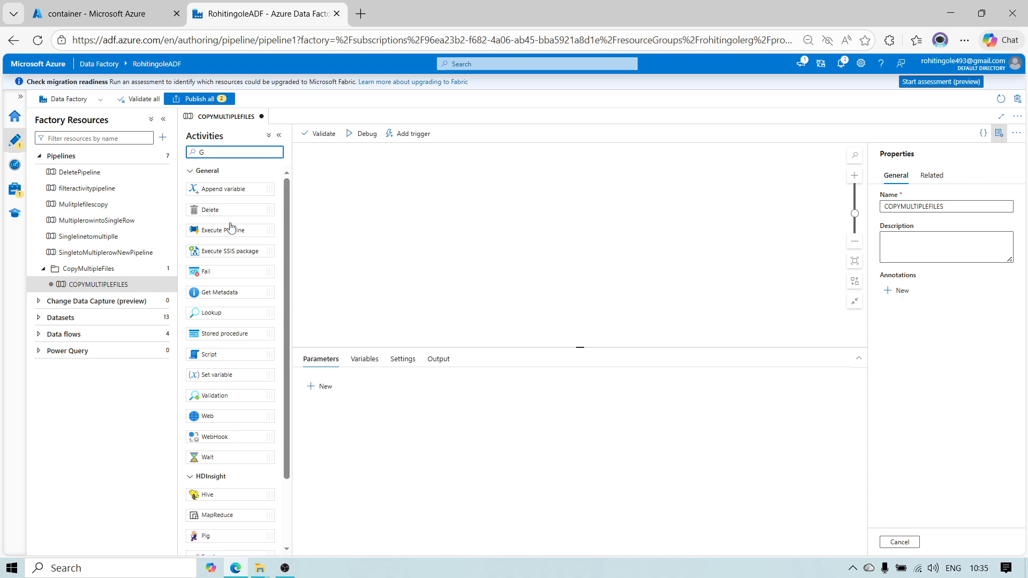
type("Met")
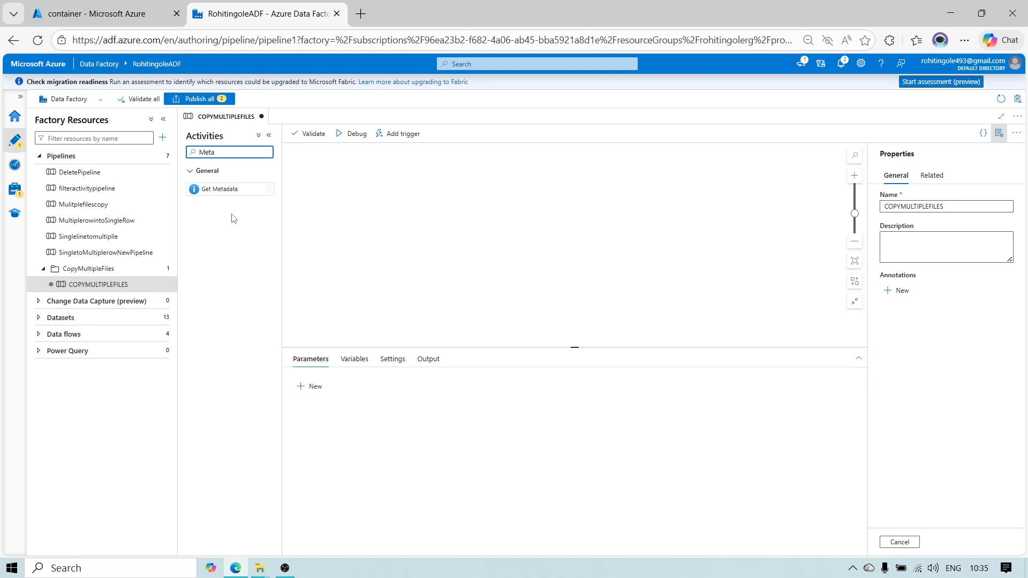
type("a")
left_click_drag(220, 189, 390, 224)
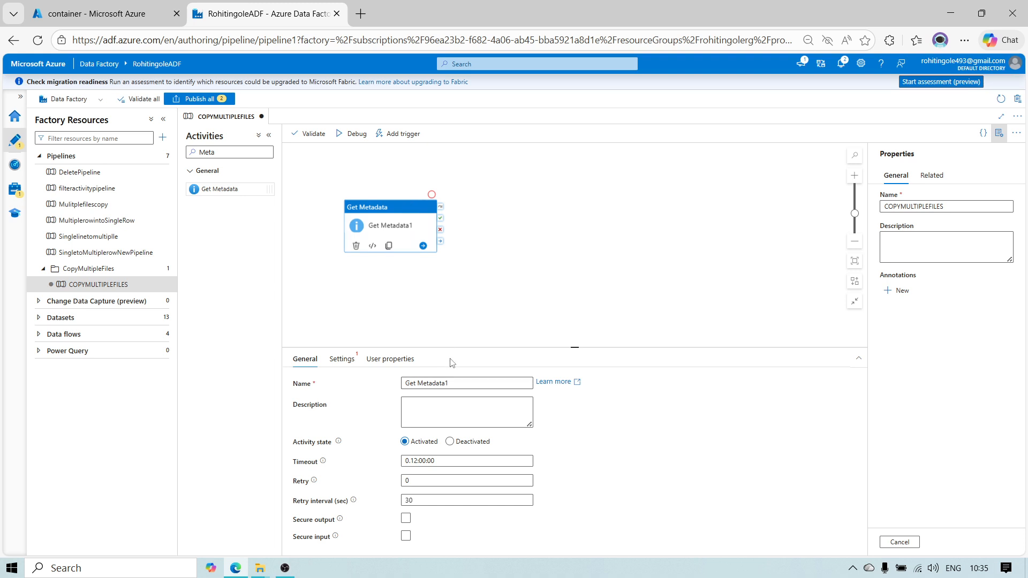
left_click(338, 361)
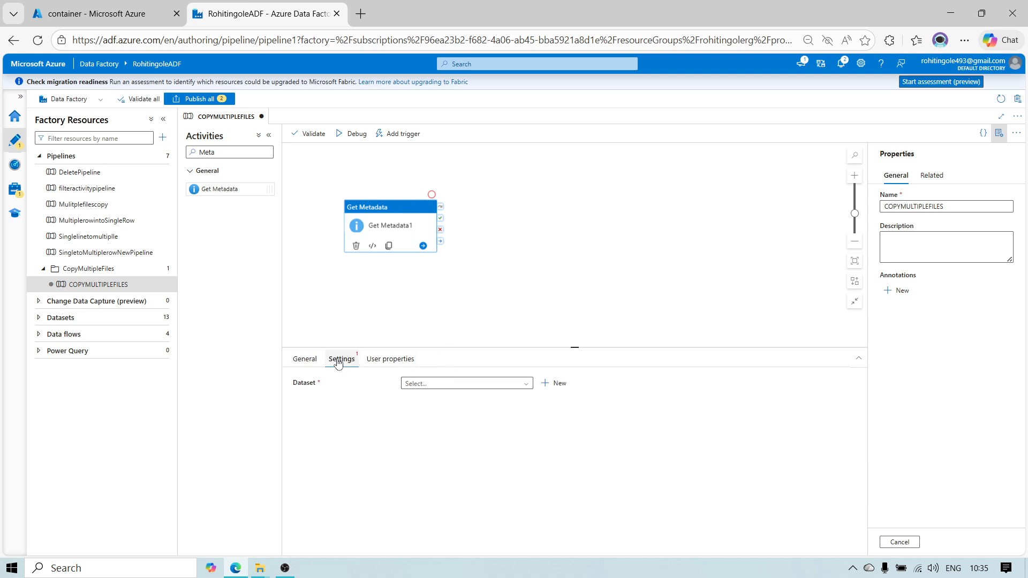
left_click(562, 384)
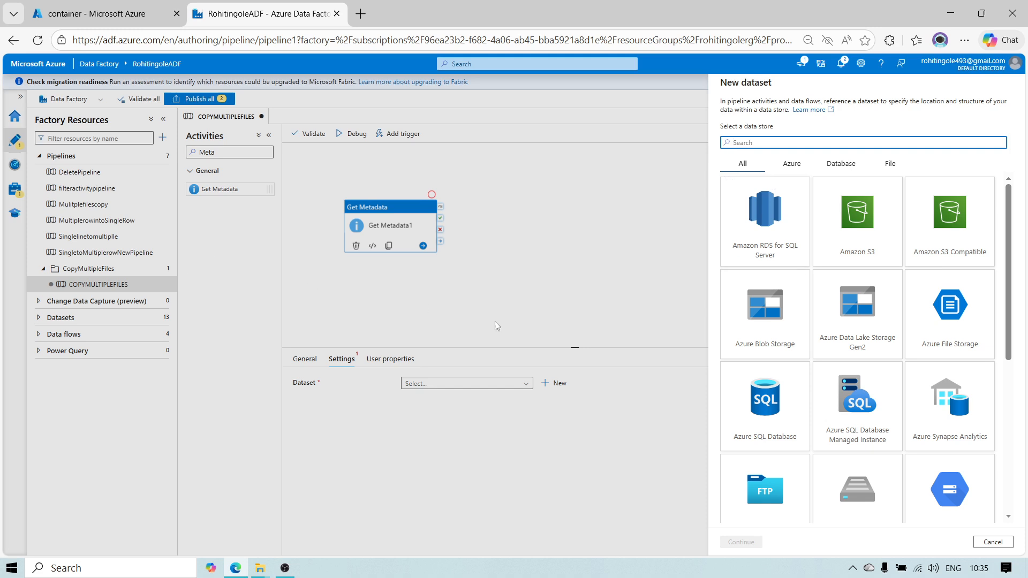
left_click(994, 543)
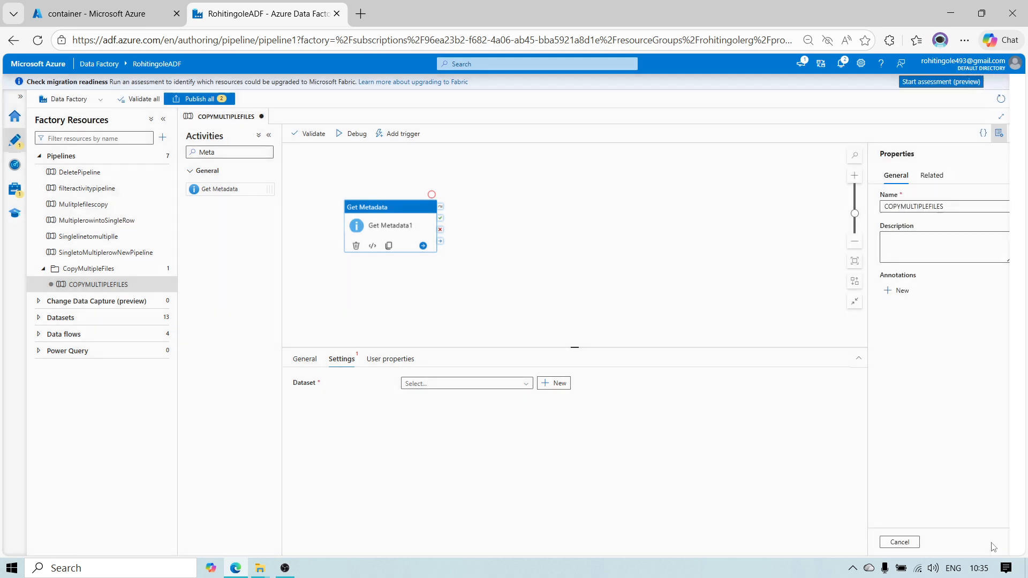
- Create a folder named COPYMULTIPLEFILEDATASET under Datasets and expand it
left_click(39, 318)
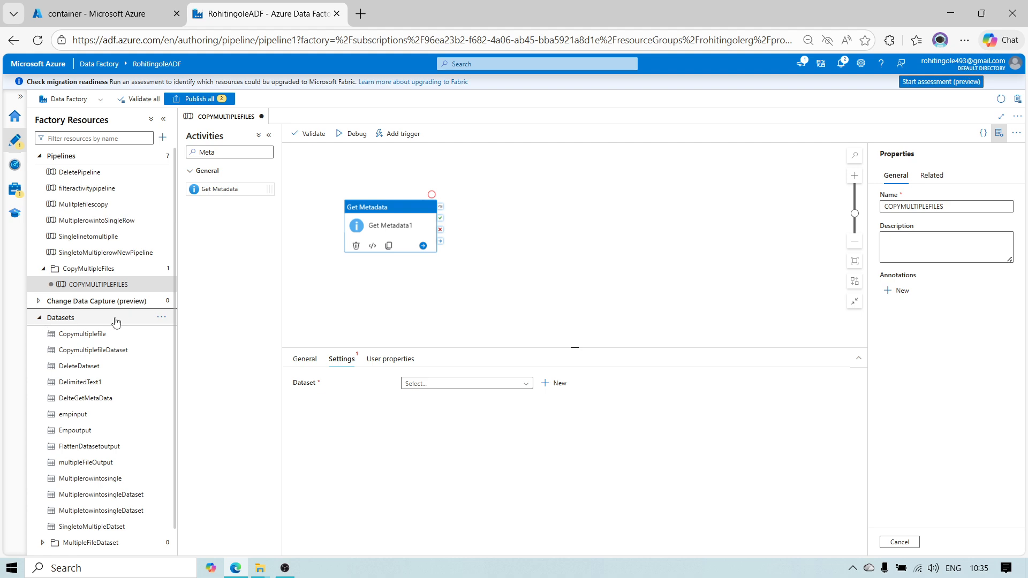
left_click(161, 318)
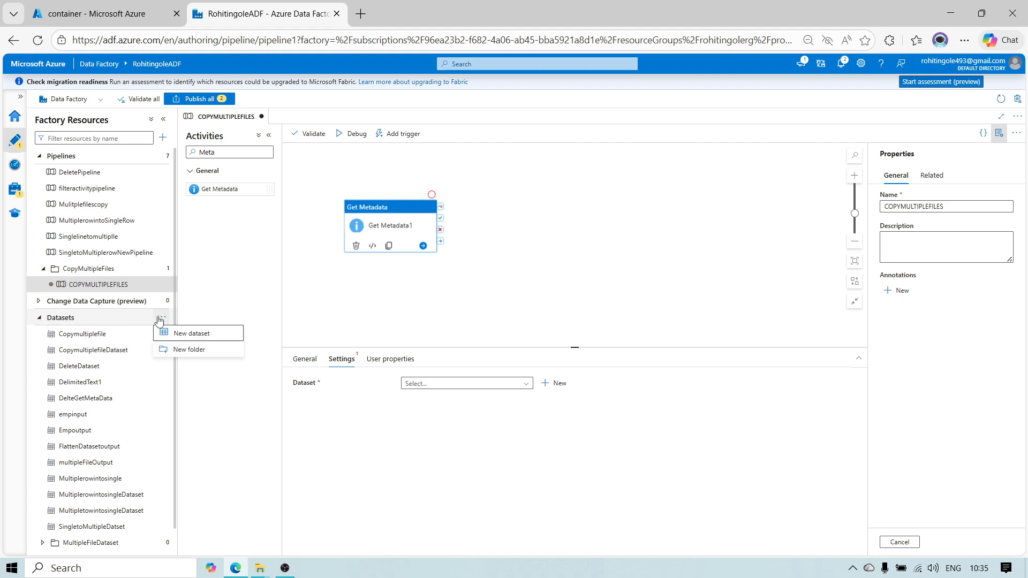
left_click(192, 349)
key("BackSpace")
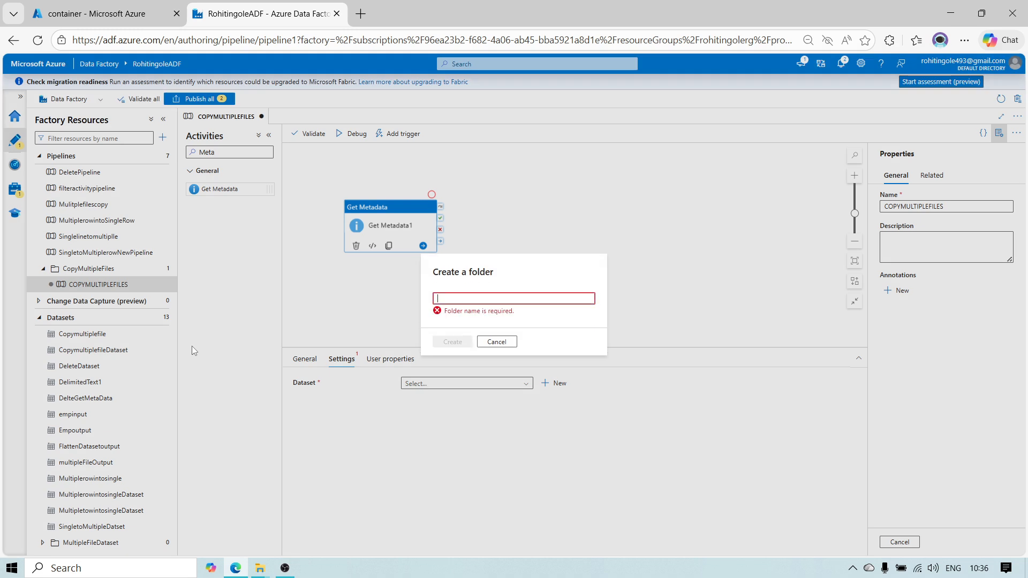
type("COPYMULTIPLEFILED")
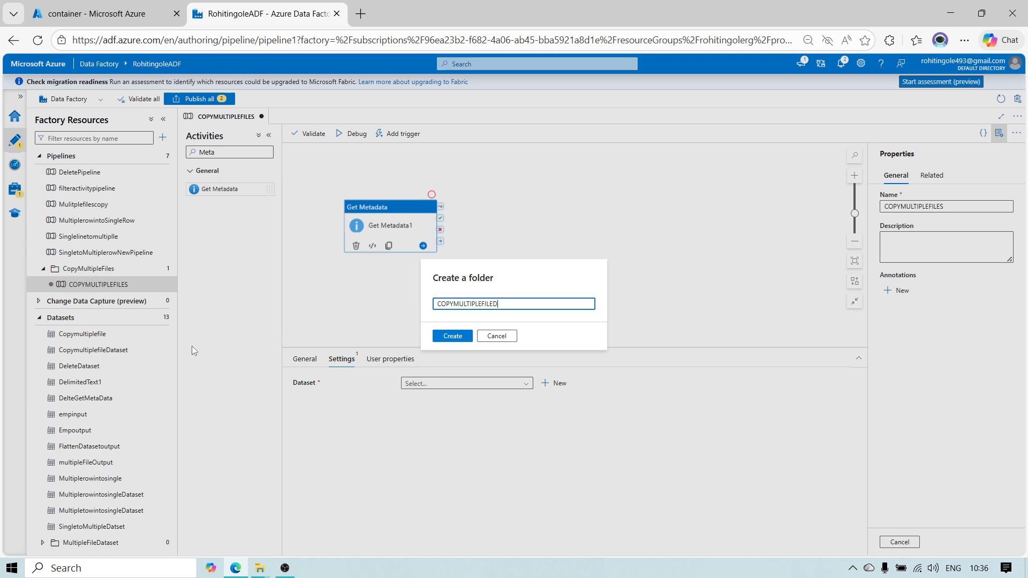
type("ATASET")
left_click(459, 335)
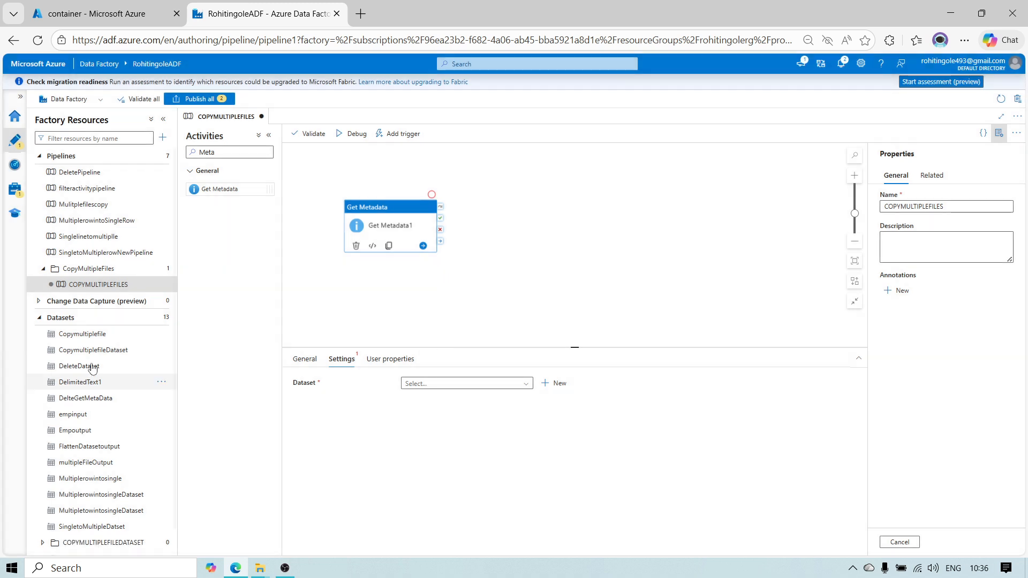
left_click(115, 543)
- Start a new dataset for the Get Metadata activity, using Azure Blob Storage as the data store and DelimitedText as the format
left_click(558, 383)
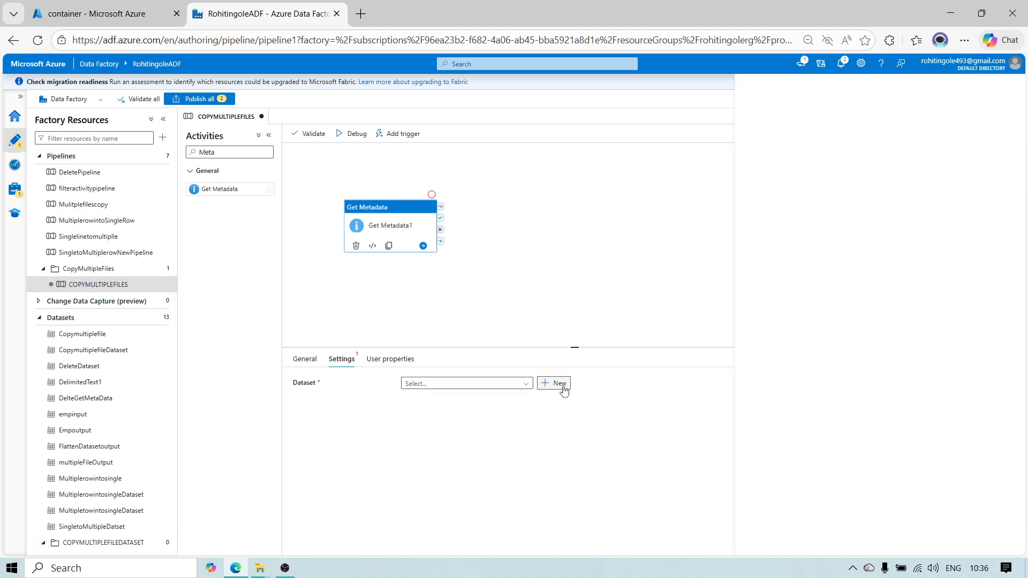
left_click(766, 342)
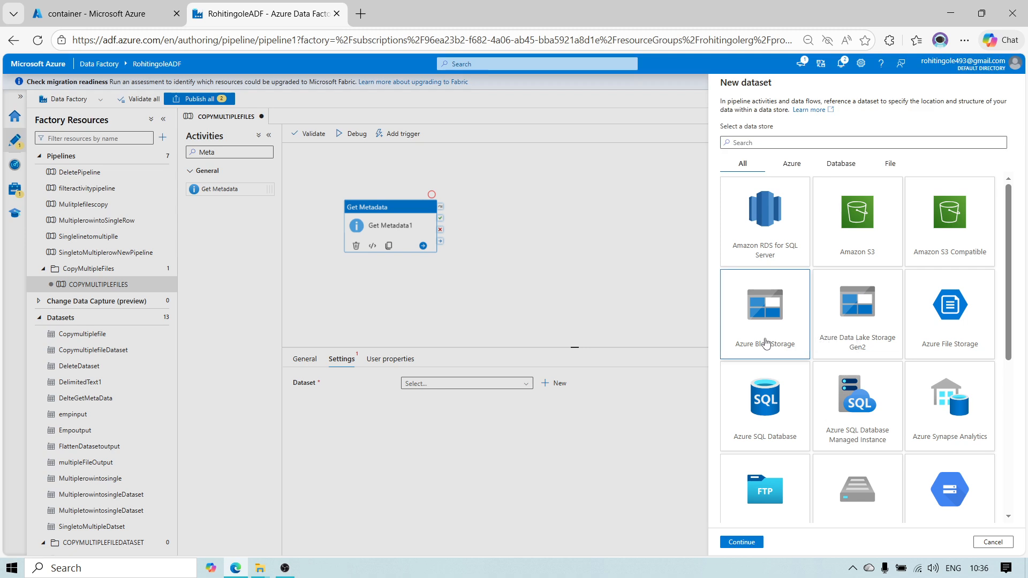
left_click(742, 542)
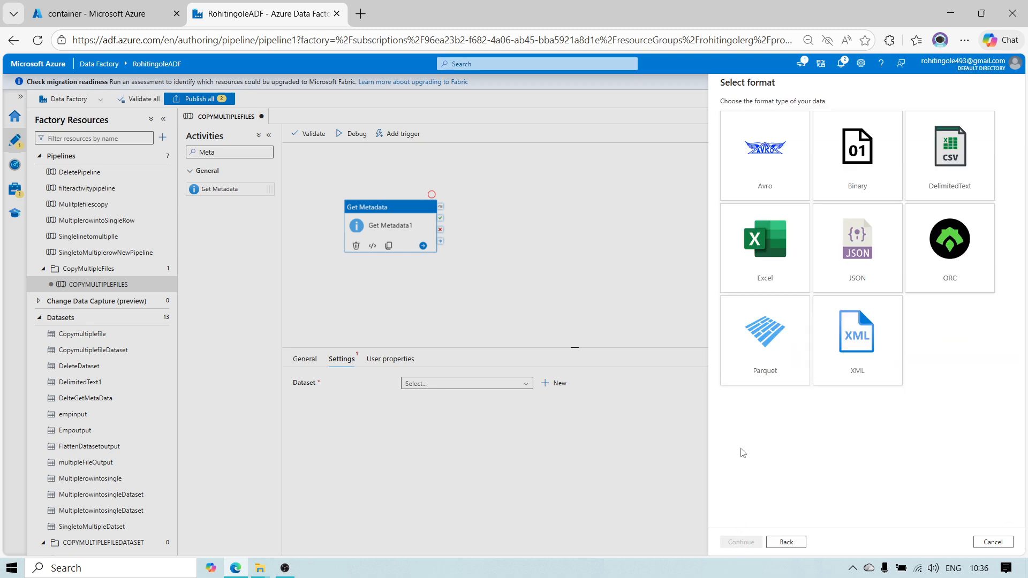
left_click(954, 159)
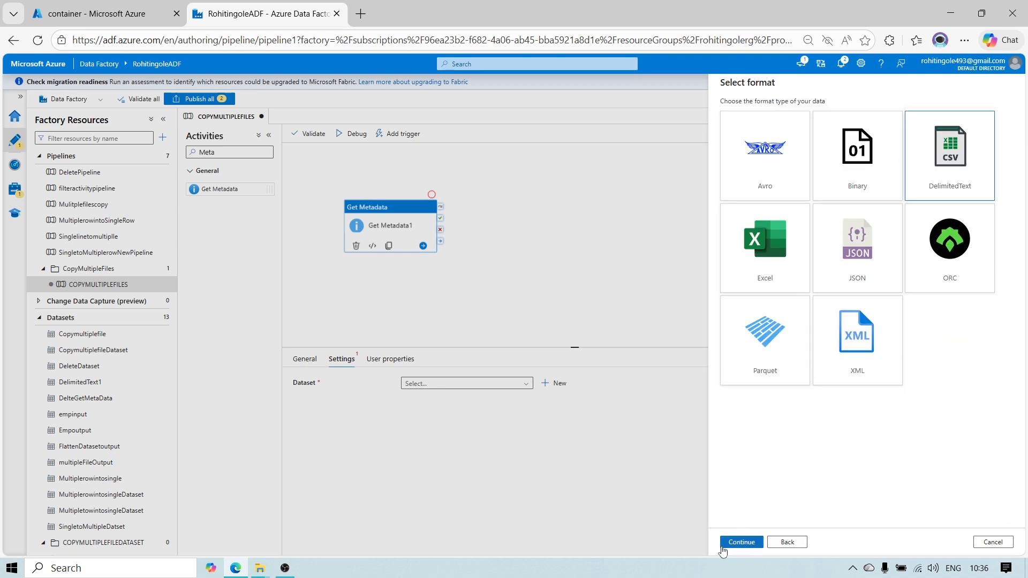
left_click(738, 542)
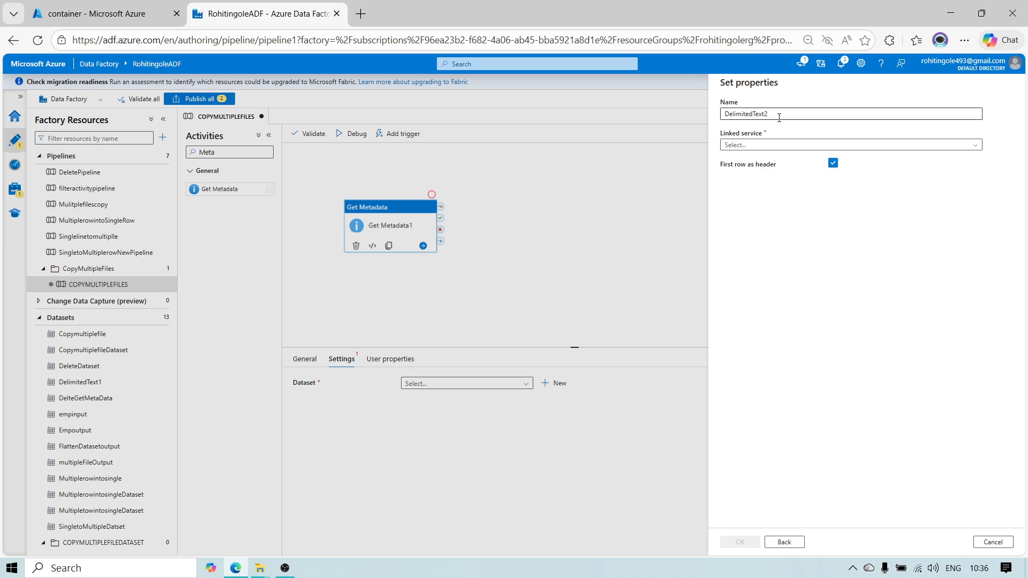
- Name the new dataset COPYFILEDATASET and assign it the Adlsls linked service
left_click_drag(780, 115, 635, 124)
type("CO")
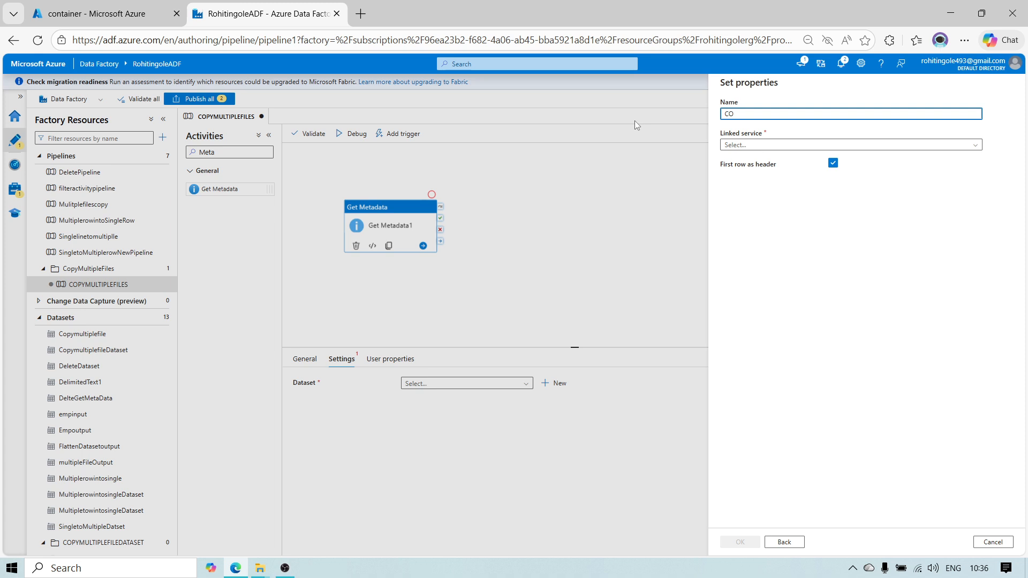
type("PYFILEDATASET")
left_click(730, 146)
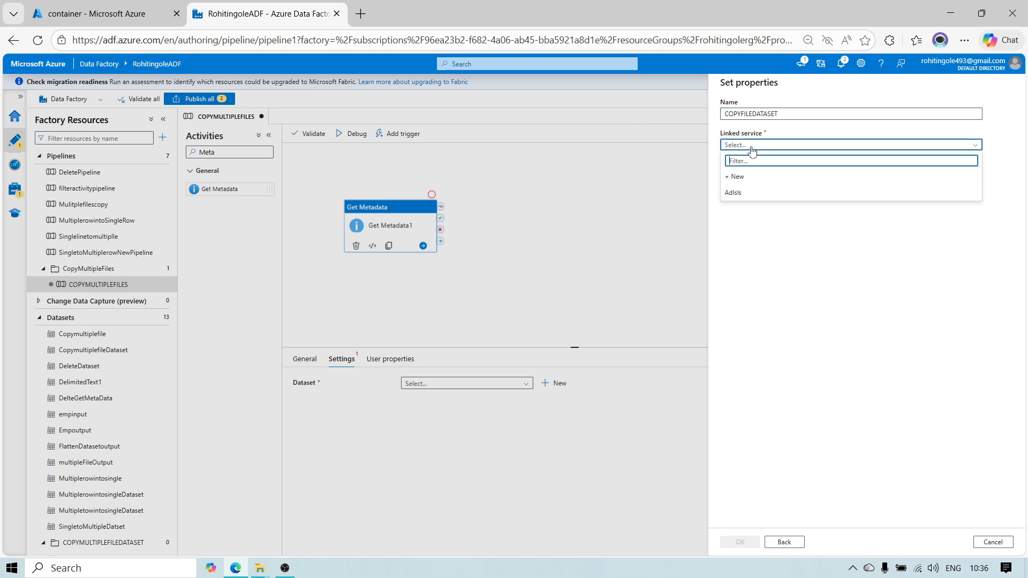
left_click(732, 200)
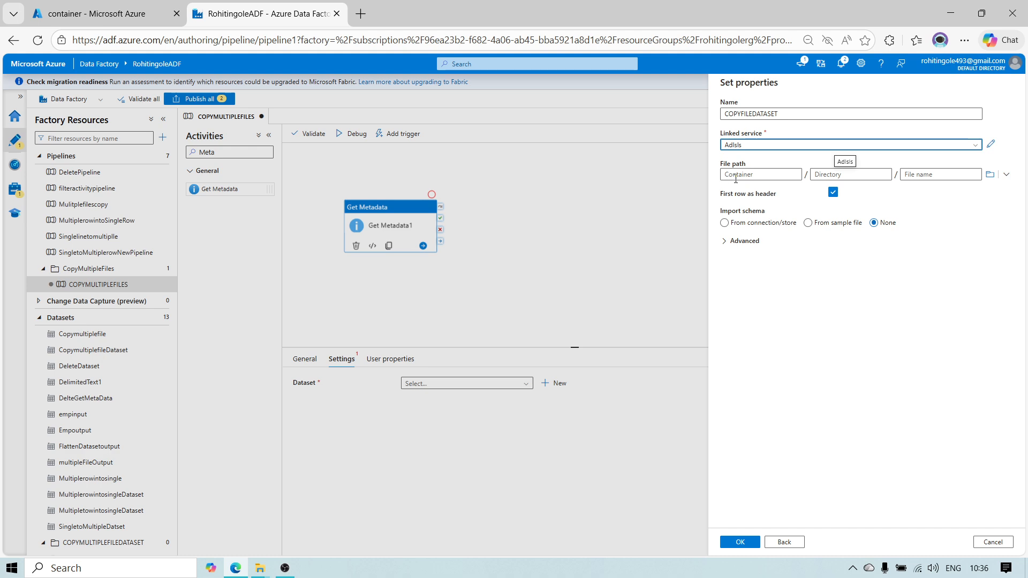
- Point the dataset's file path to container/Input/Multiplefiles, set schema import to None, and create the dataset
left_click(989, 174)
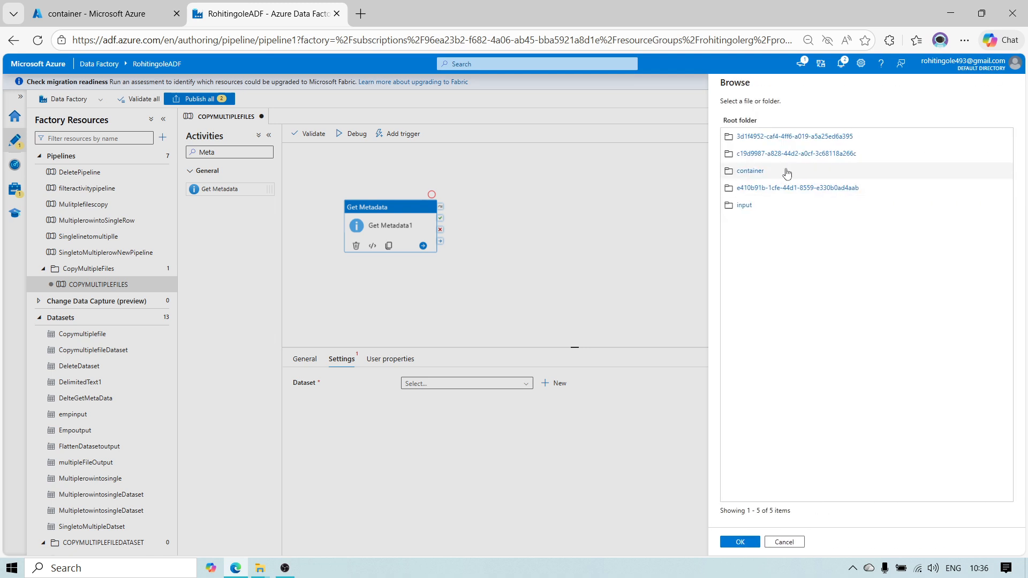
left_click(750, 171)
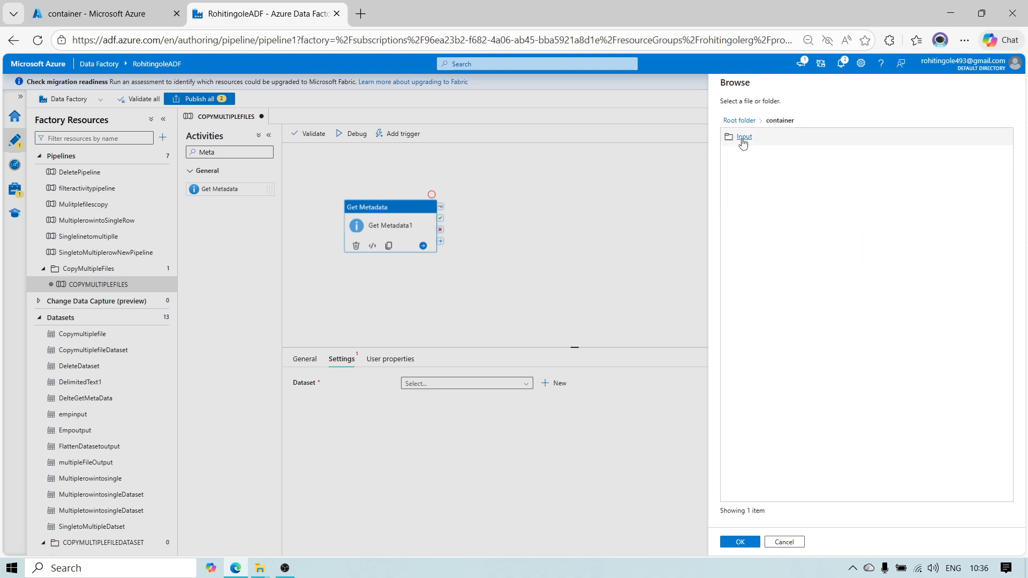
left_click(742, 137)
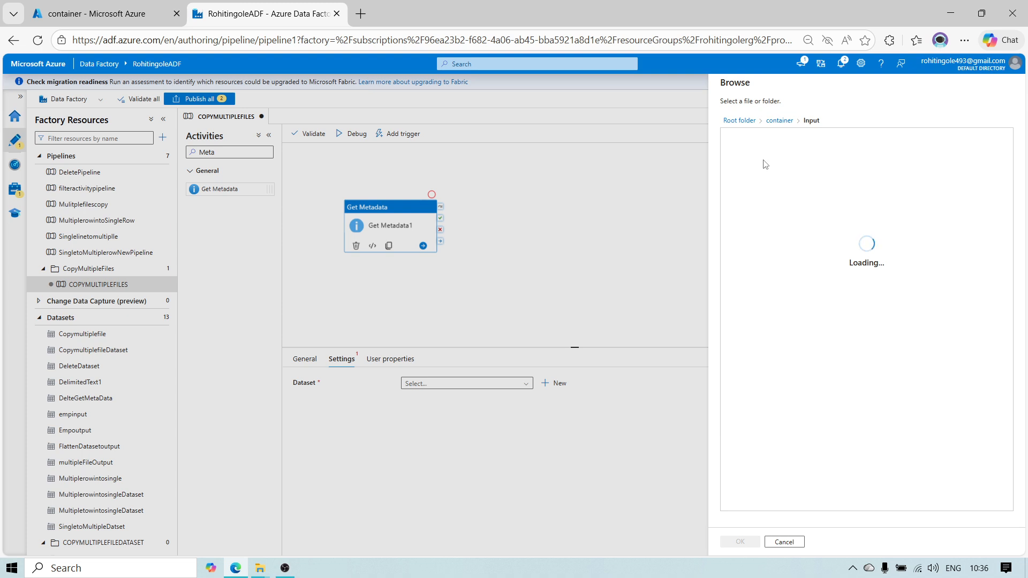
left_click(752, 138)
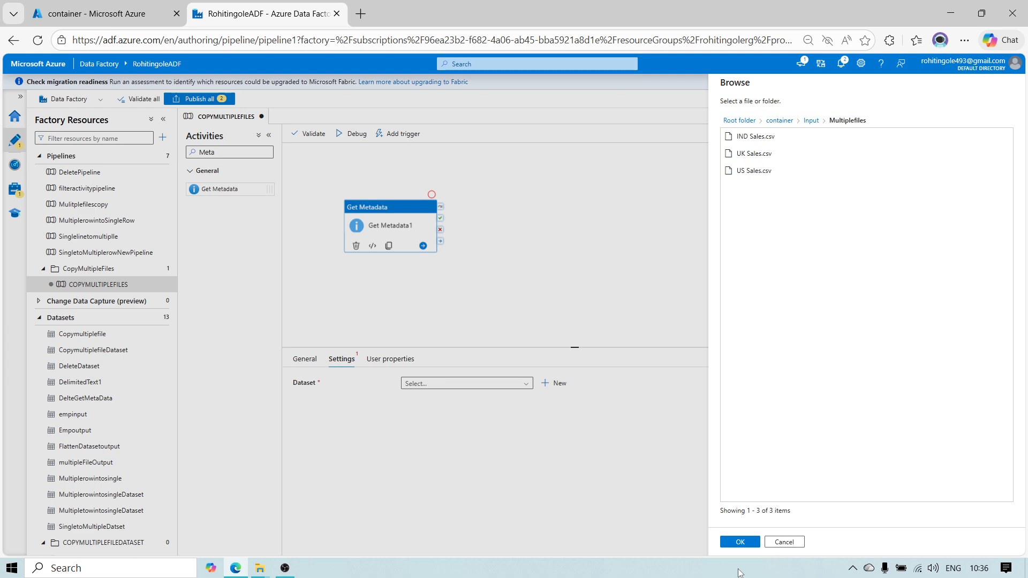
left_click(740, 545)
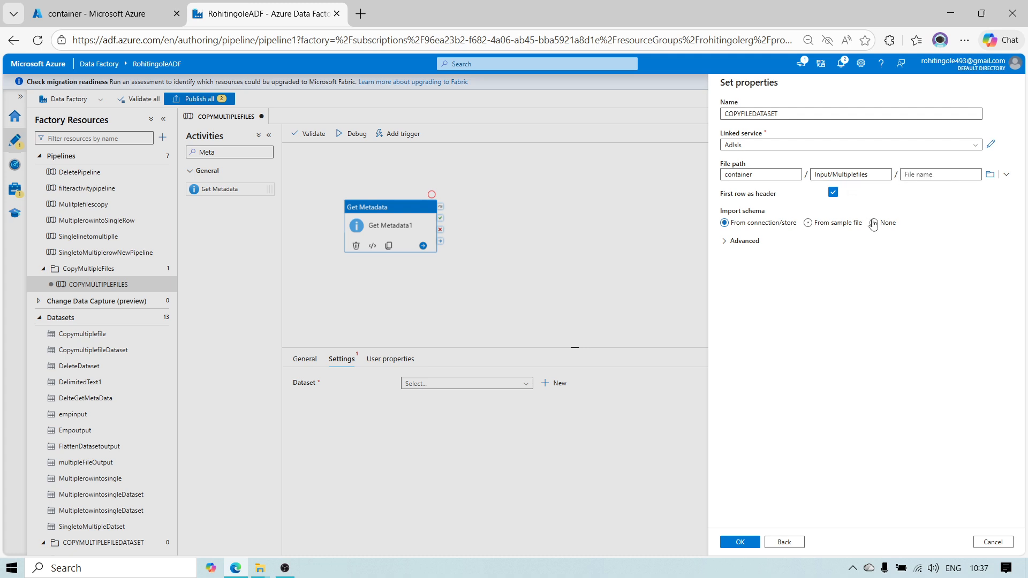
left_click(874, 224)
left_click(740, 542)
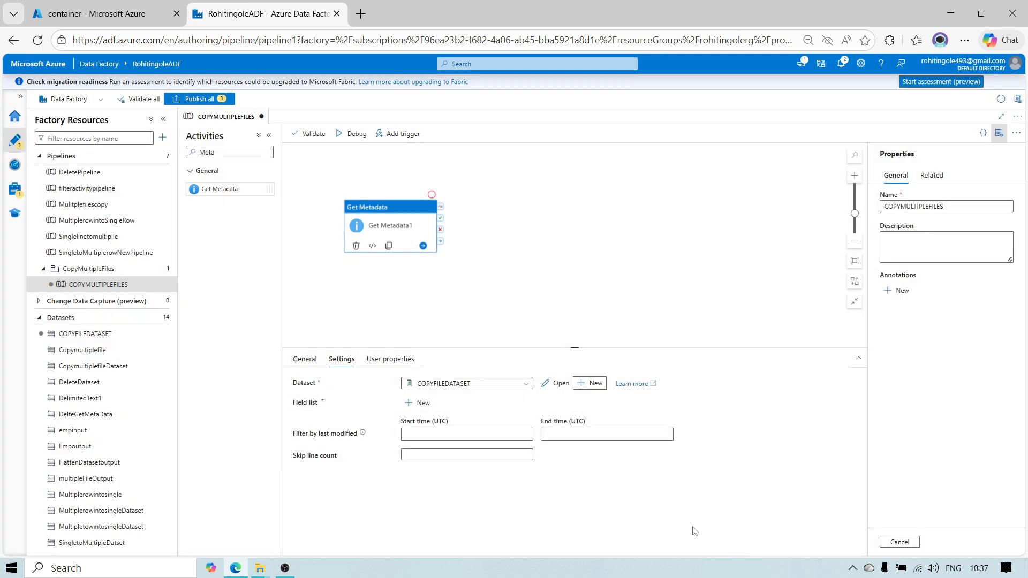
- Try a debug run of the pipeline, and add the Child items argument to the Get Metadata activity's field list
left_click(354, 135)
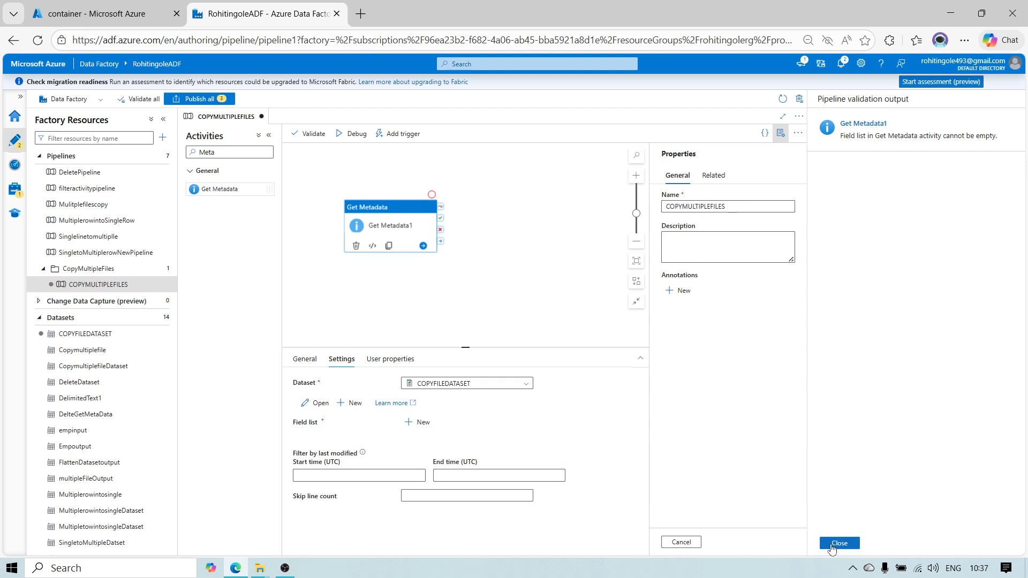
left_click(839, 544)
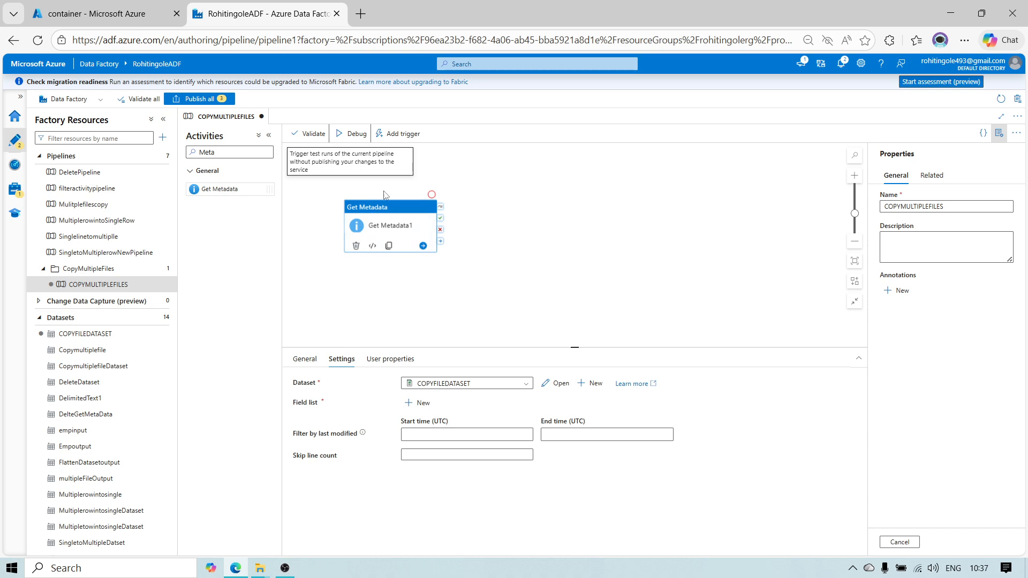
left_click(408, 404)
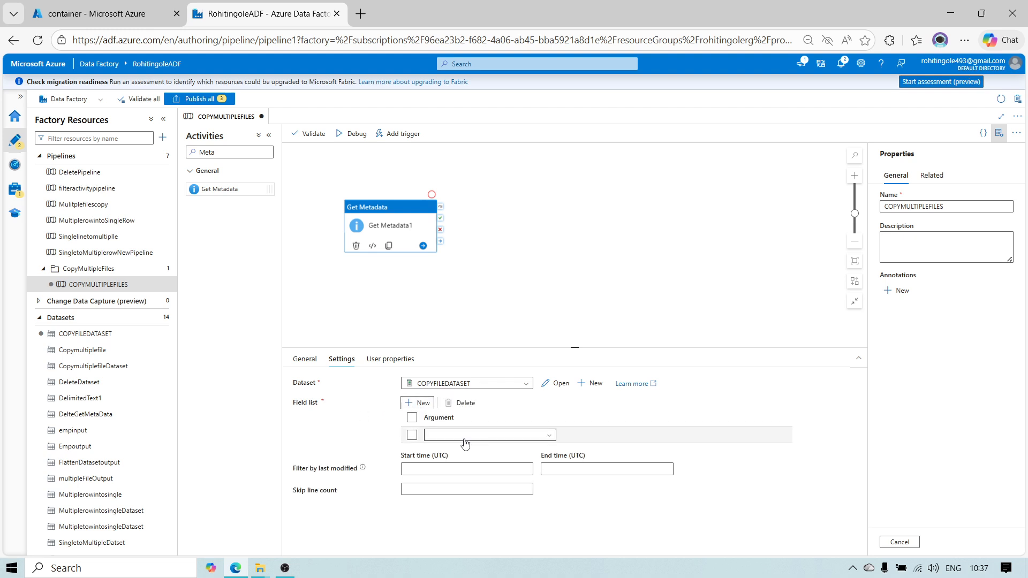
left_click(460, 436)
left_click(463, 453)
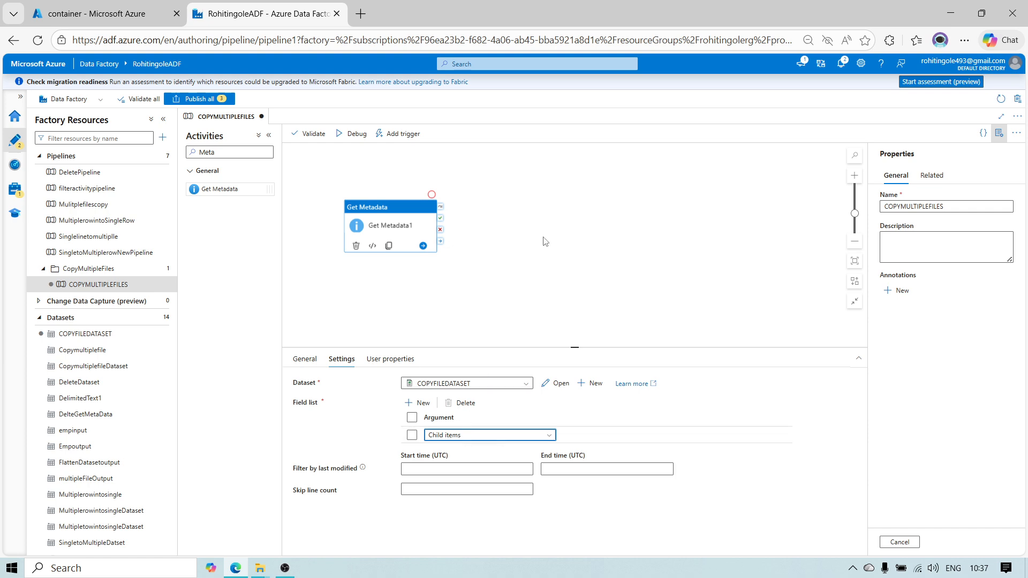
- Run the COPYMULTIPLEFILES pipeline in debug mode and refresh its run status
left_click(357, 134)
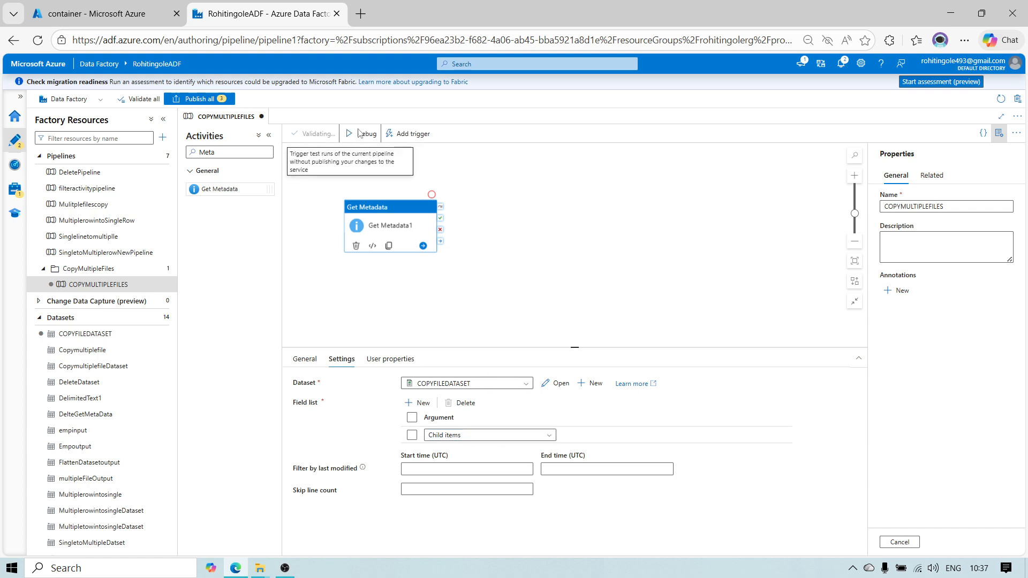
left_click(417, 176)
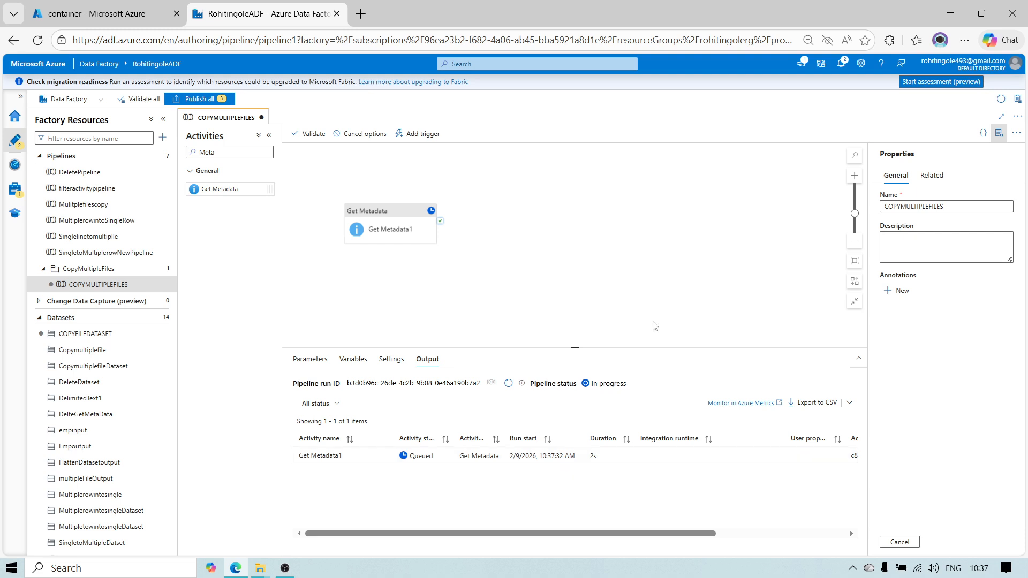
left_click(508, 383)
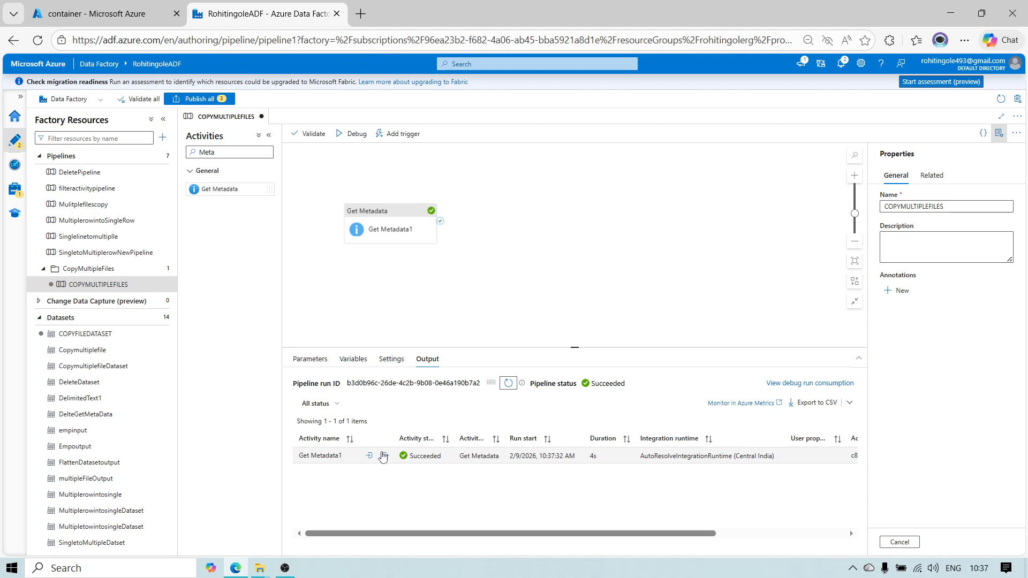
- Examine the childItems entries in the Get Metadata1 activity's run output, and close the output
left_click(385, 456)
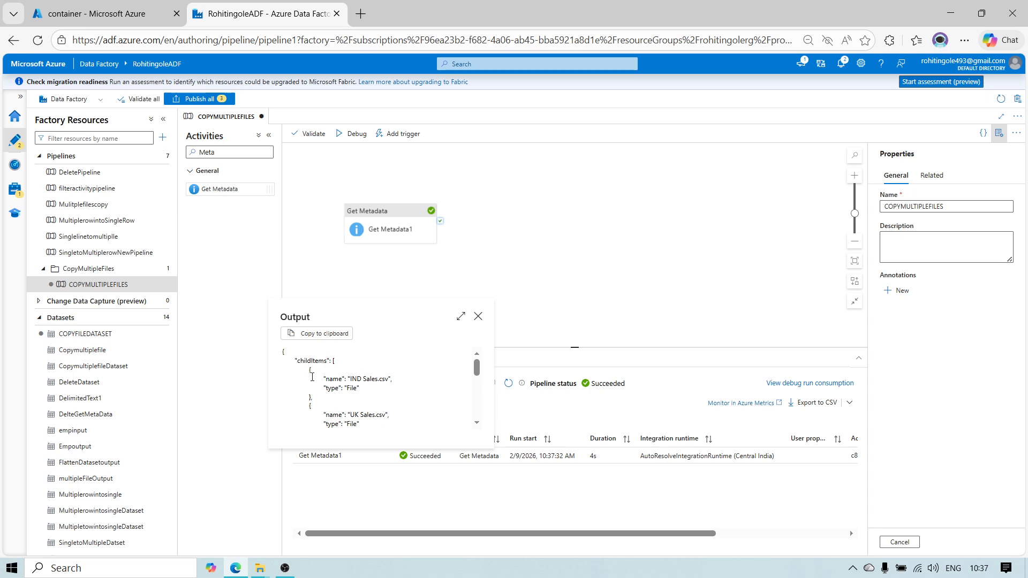
left_click_drag(309, 370, 321, 399)
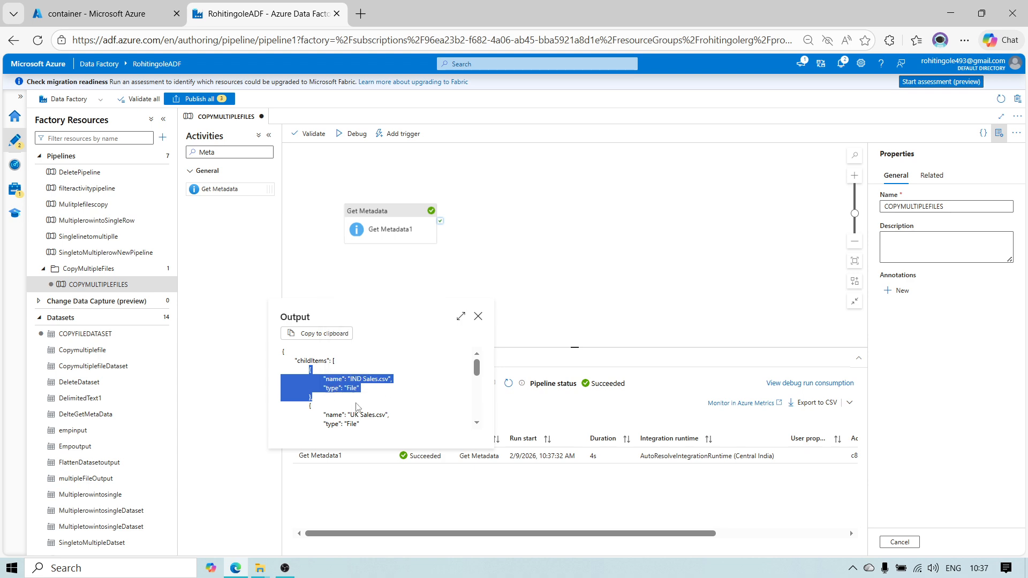
scroll(331, 387, "down", 2)
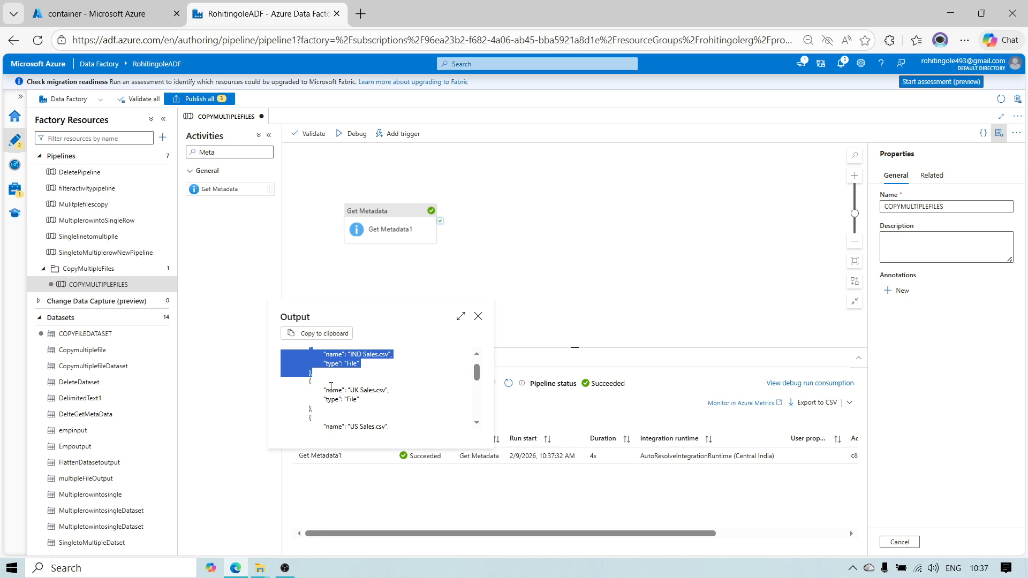
left_click_drag(311, 382, 313, 410)
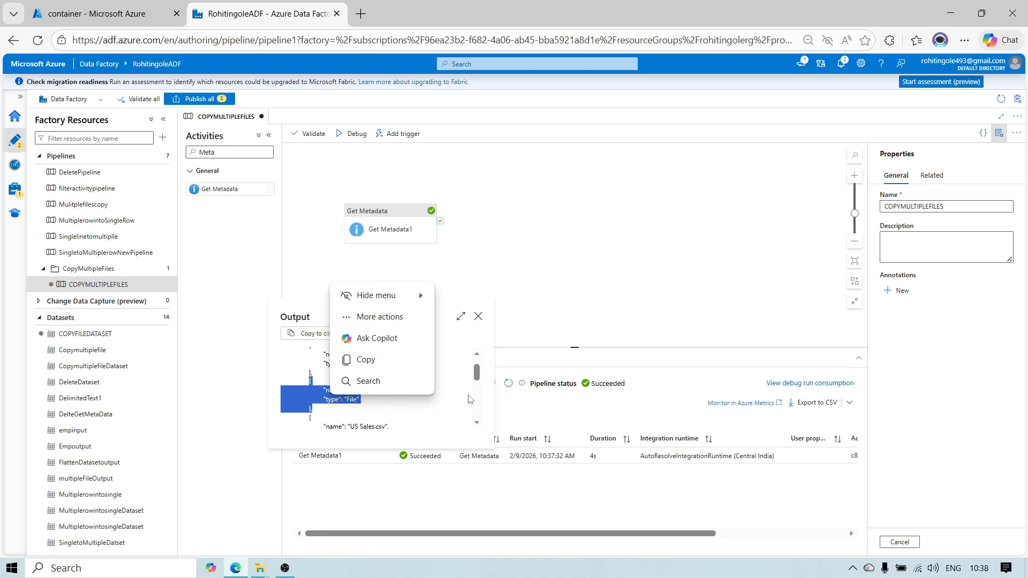
left_click_drag(479, 382, 479, 393)
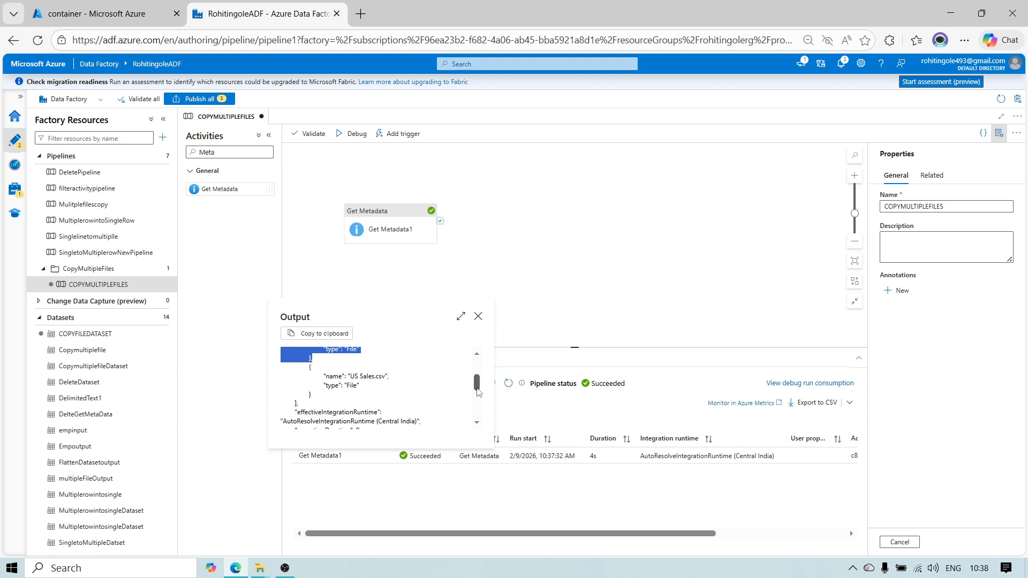
left_click(479, 317)
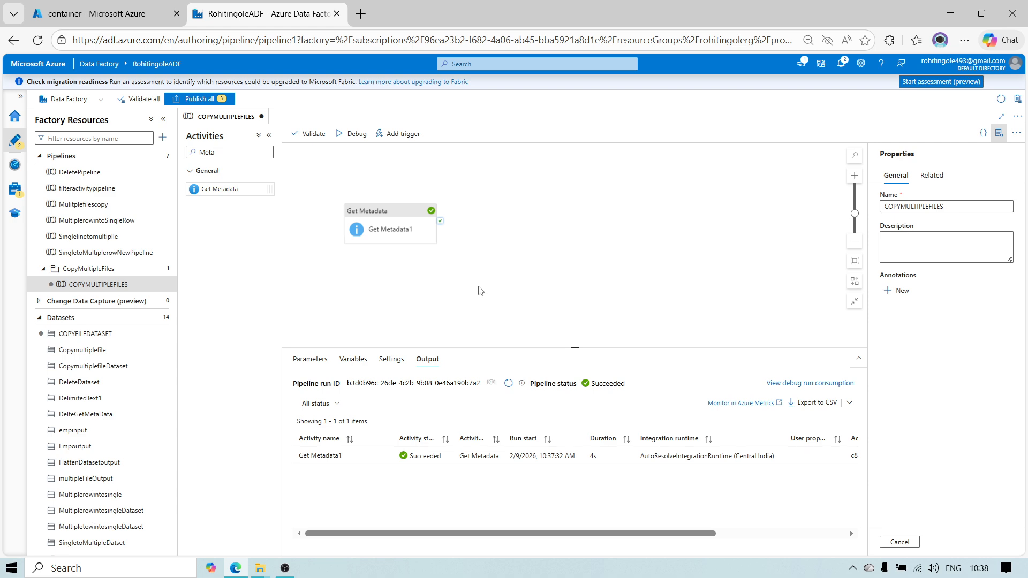
- Add a ForEach activity beside Get Metadata1 and connect Get Metadata1's success output to it
left_click(229, 151)
key("BackSpace")
key("BackSpace")
type("for")
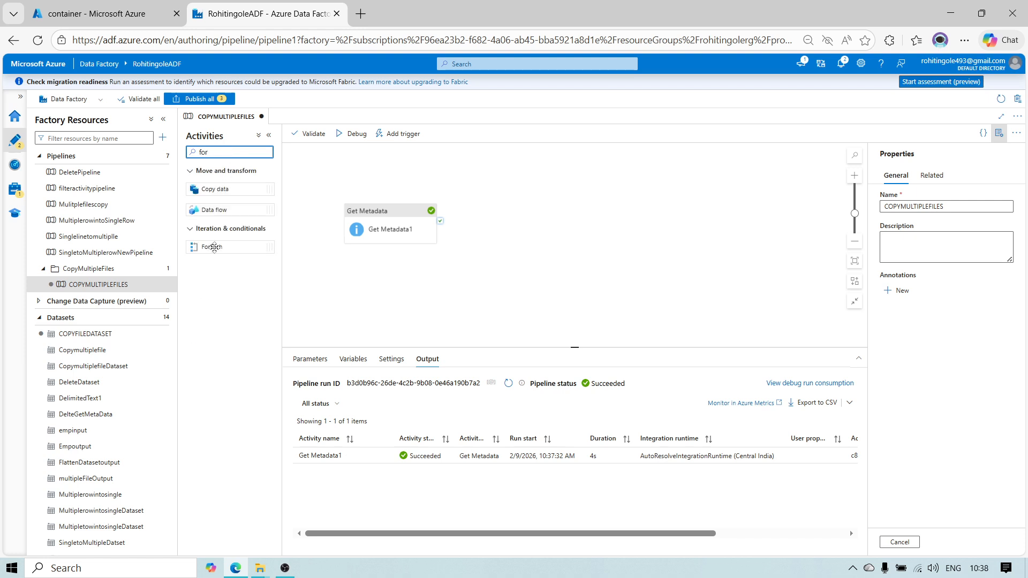
left_click_drag(209, 247, 489, 225)
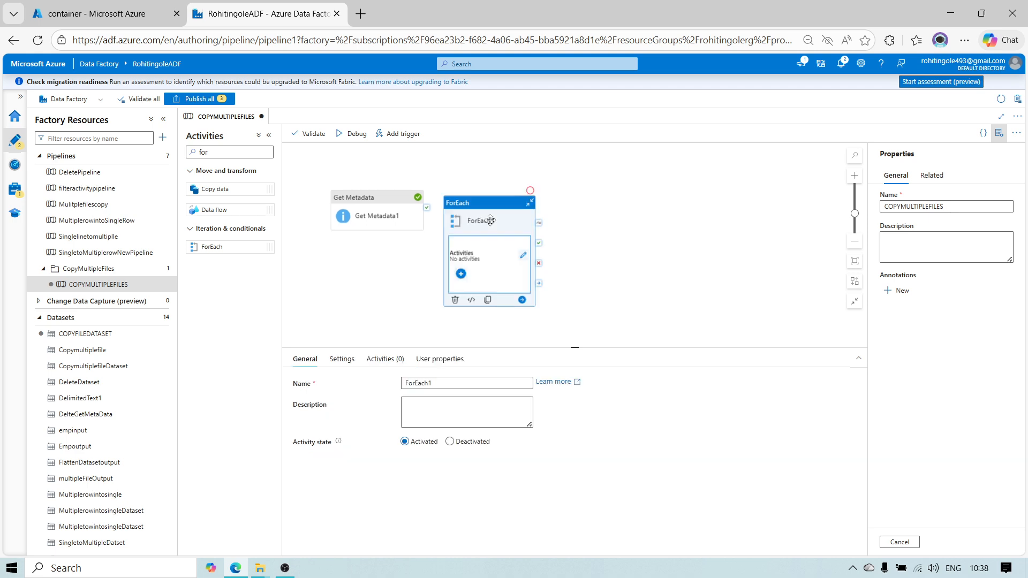
left_click_drag(429, 212, 459, 260)
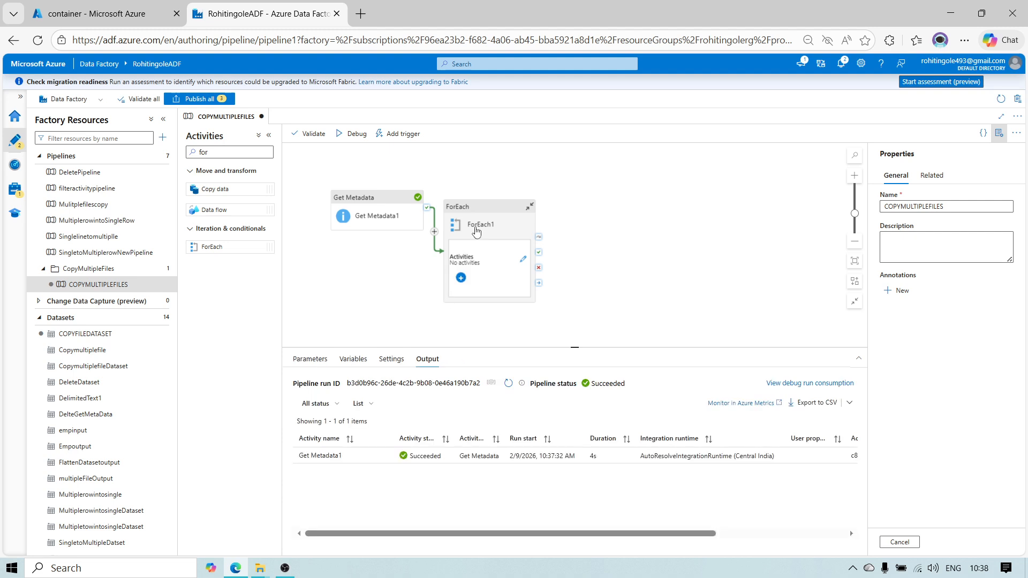
left_click(493, 207)
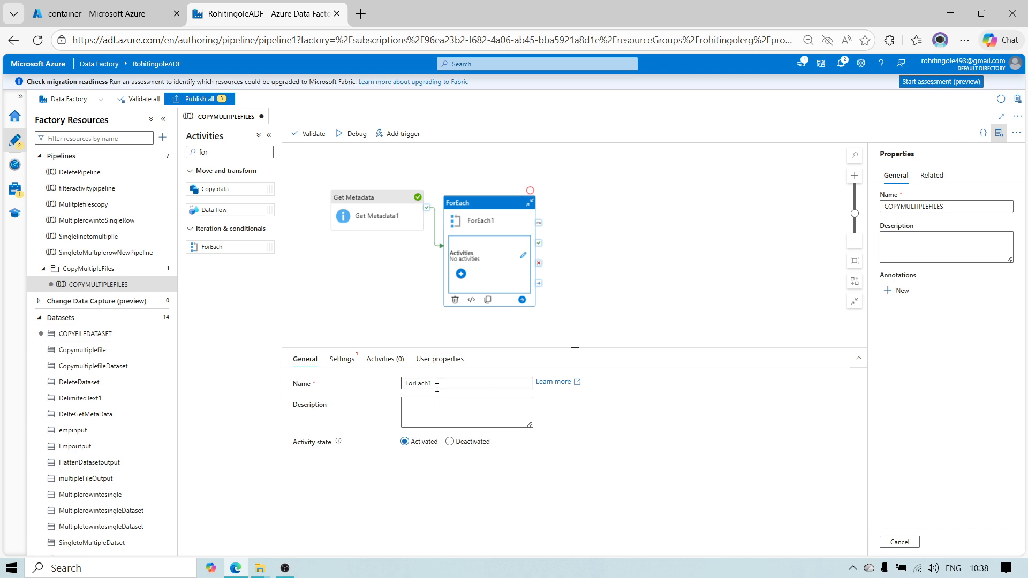
left_click(343, 359)
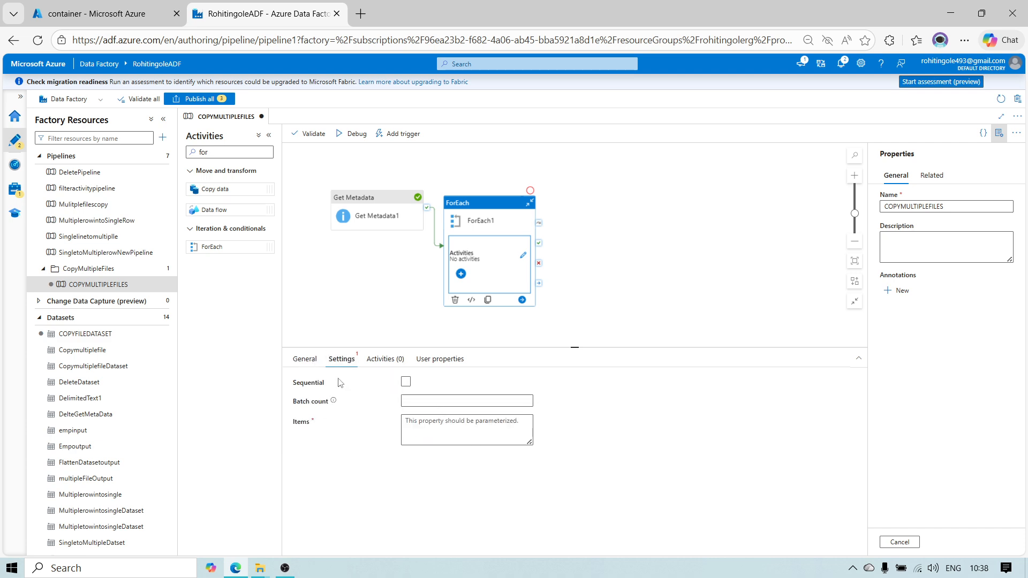
left_click(408, 384)
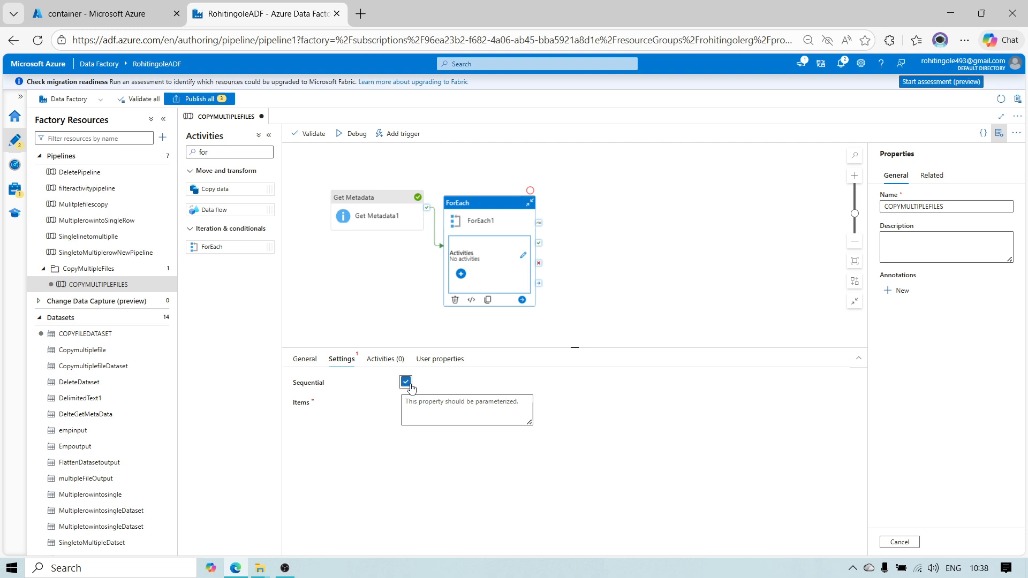
left_click(444, 410)
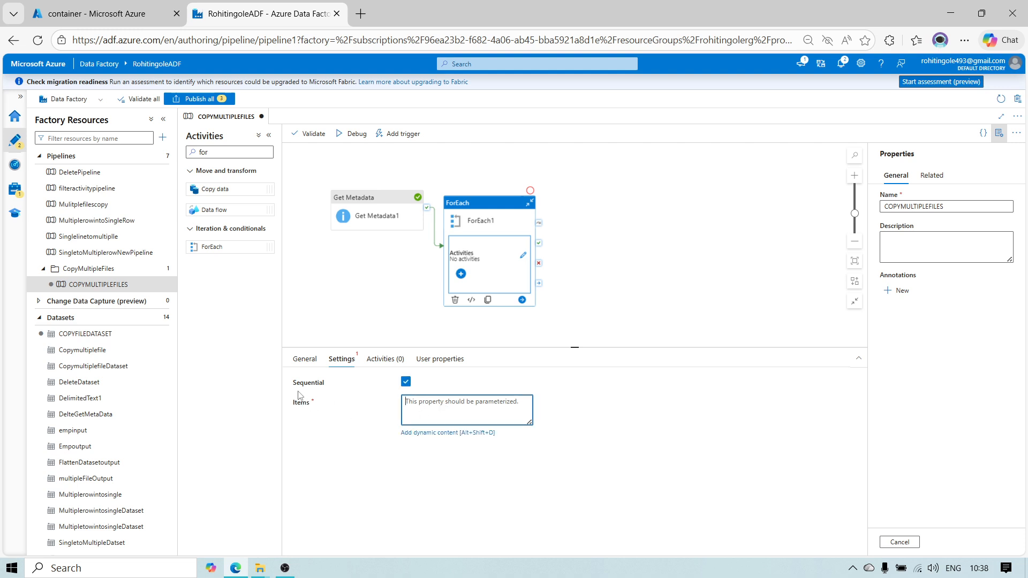
left_click(458, 432)
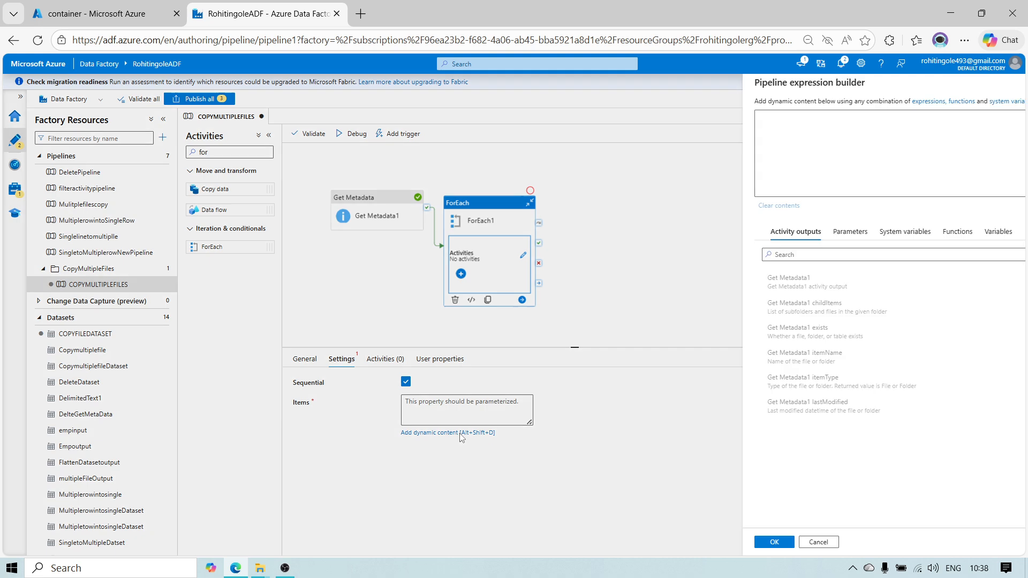
left_click(752, 257)
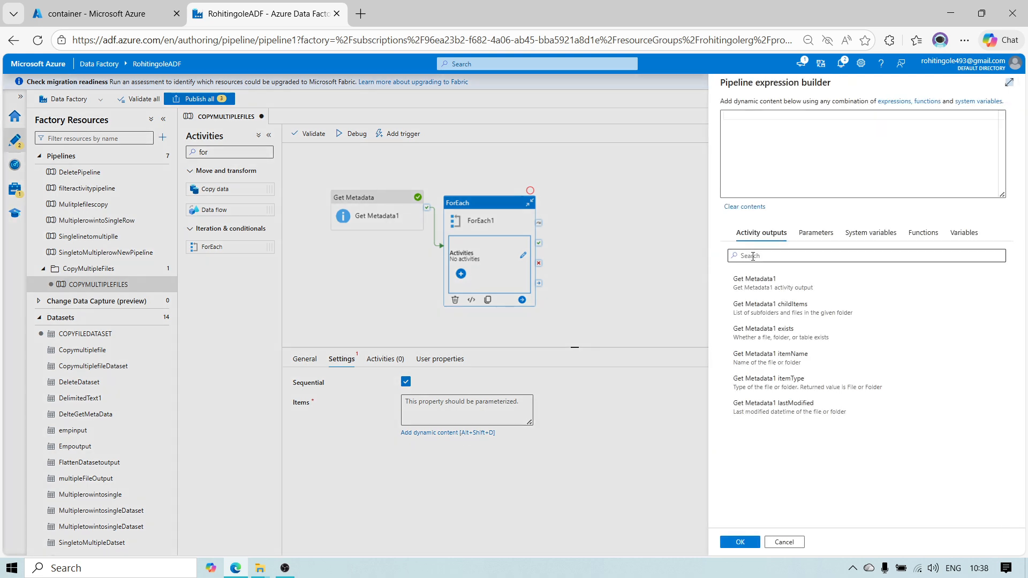
left_click(783, 312)
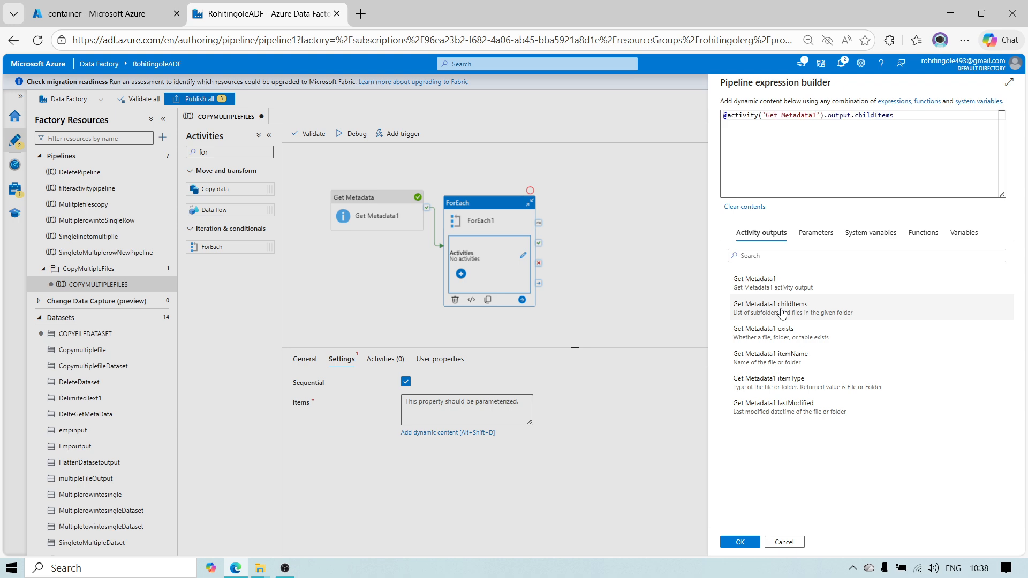
left_click(736, 542)
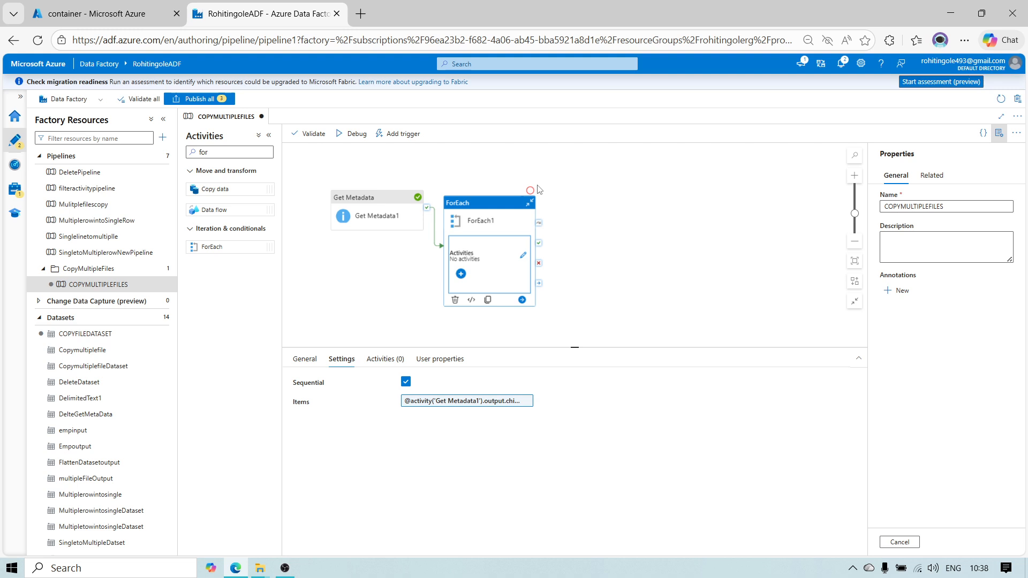
- Try a debug run, add a Copy data activity inside the ForEach loop, and select it for configuration
left_click(354, 140)
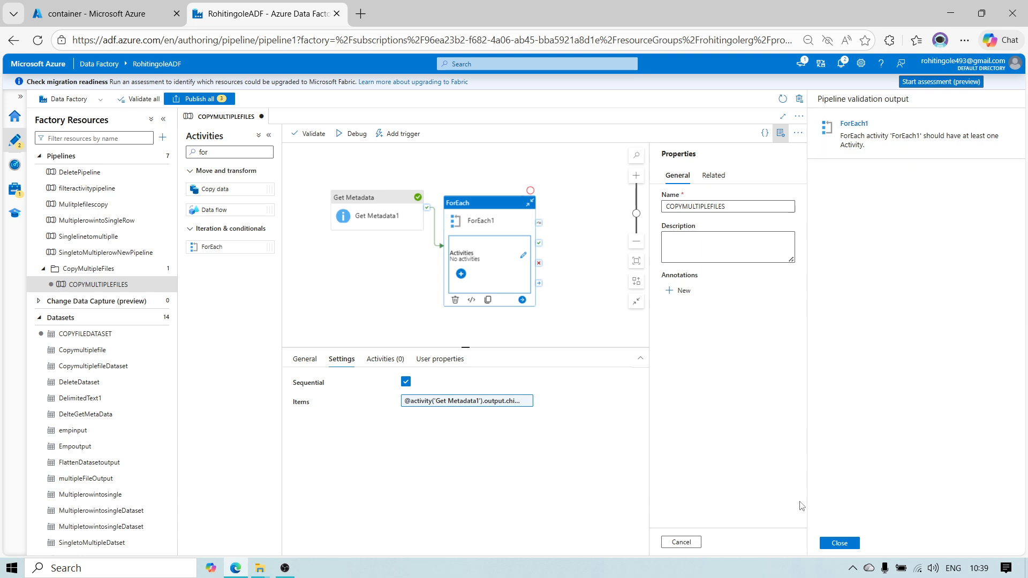
left_click(840, 543)
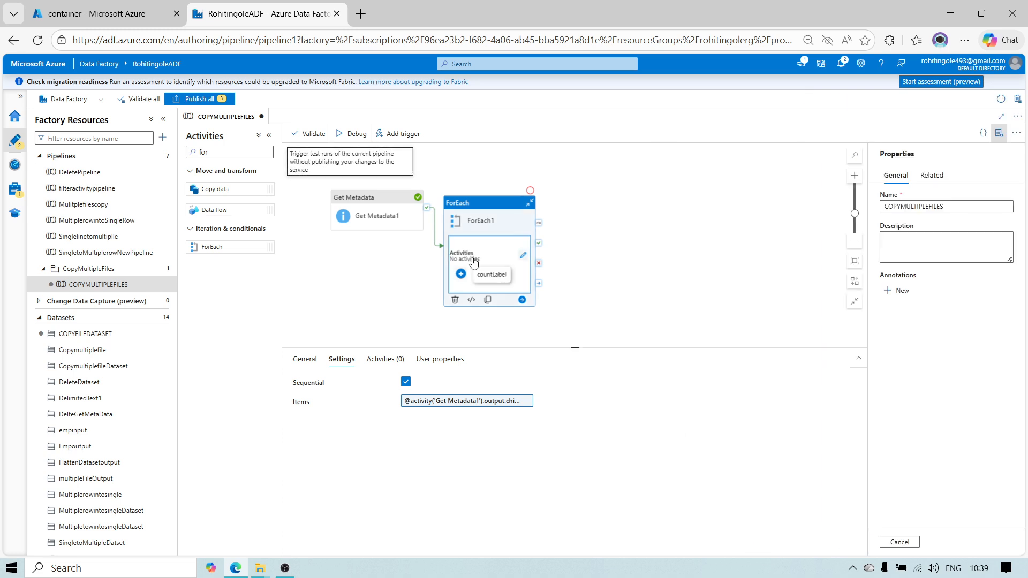
left_click(462, 274)
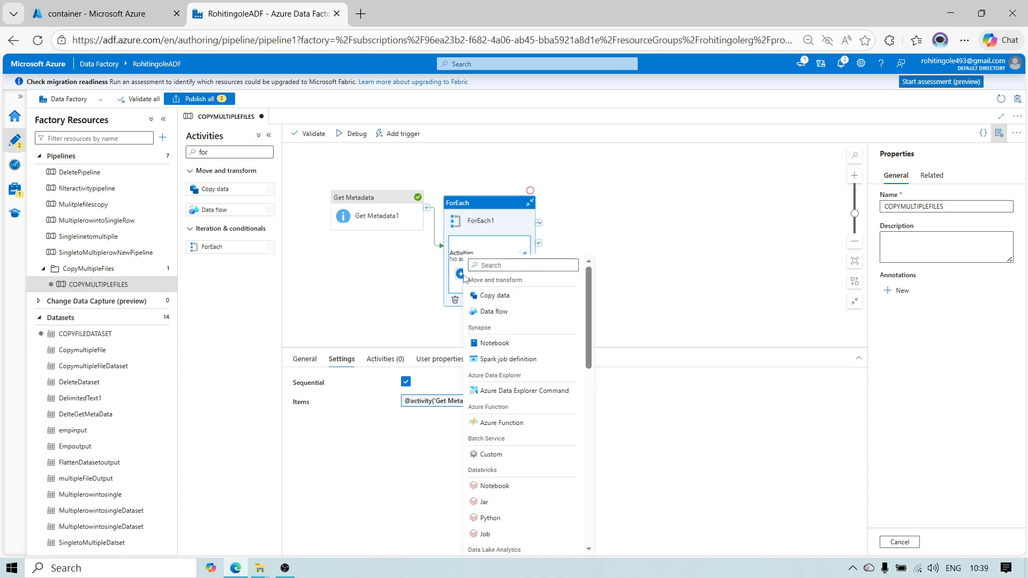
left_click(492, 295)
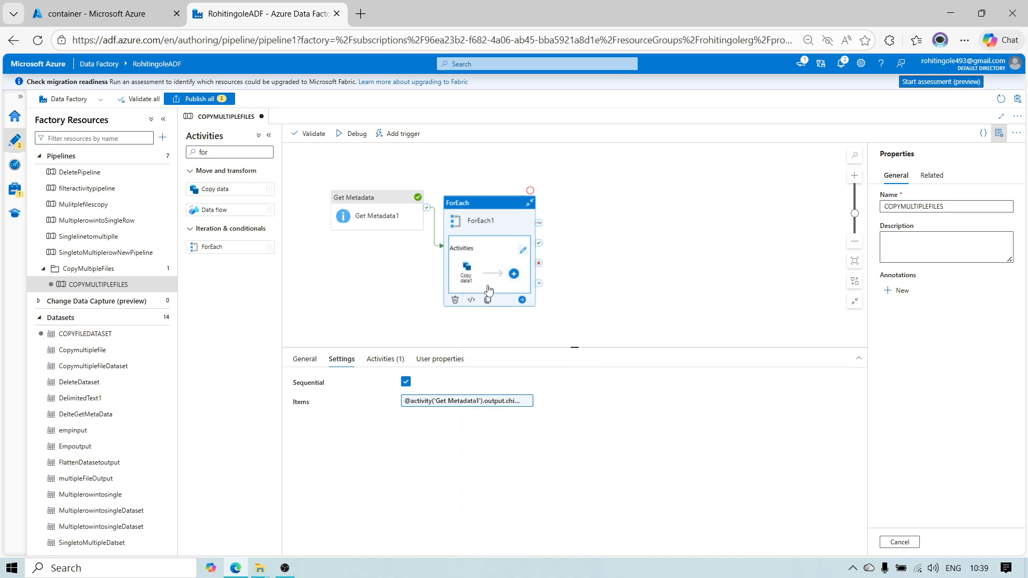
left_click(467, 269)
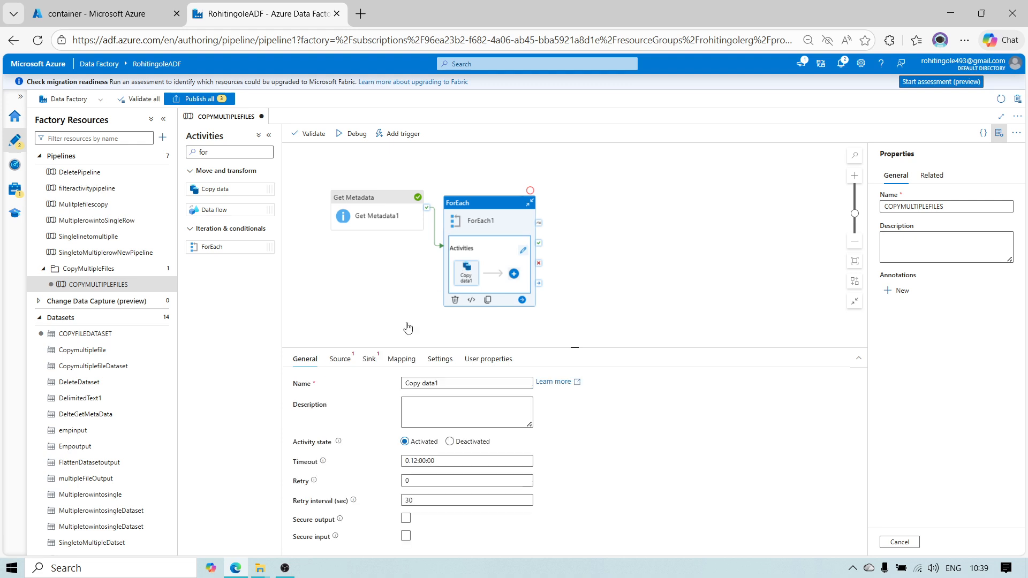
- Set the source dataset of the Copy data1 activity to COPYFILEDATASET
left_click(340, 361)
left_click(444, 384)
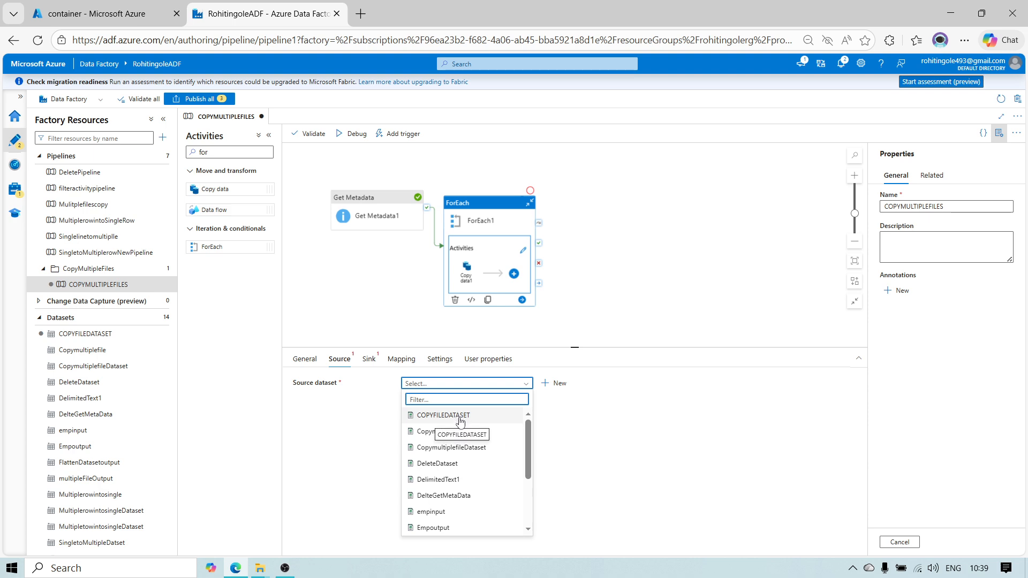
left_click(460, 416)
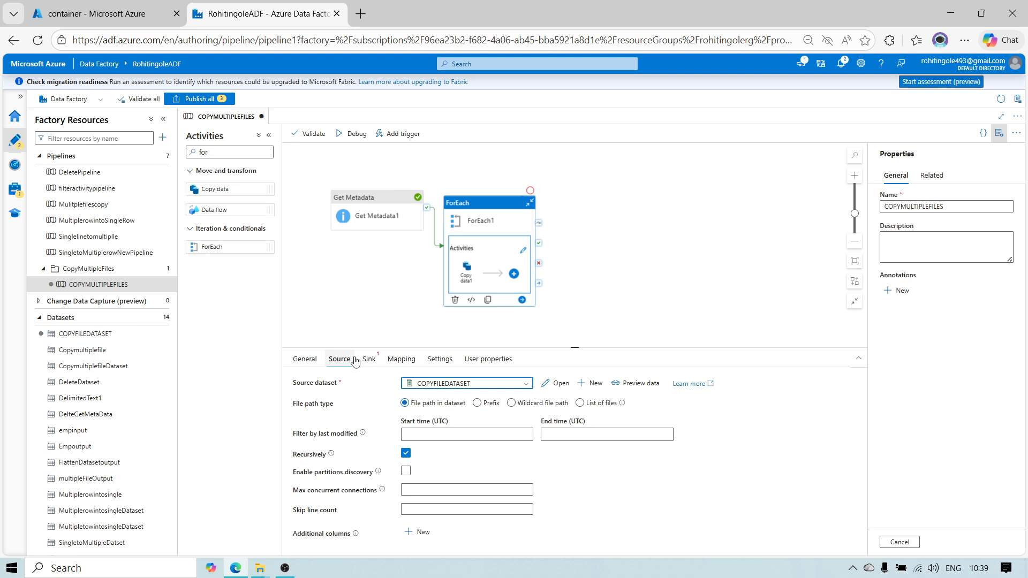
- Open the COPYFILEDATASET source dataset and add a String parameter named FIlename without a default value
left_click(557, 384)
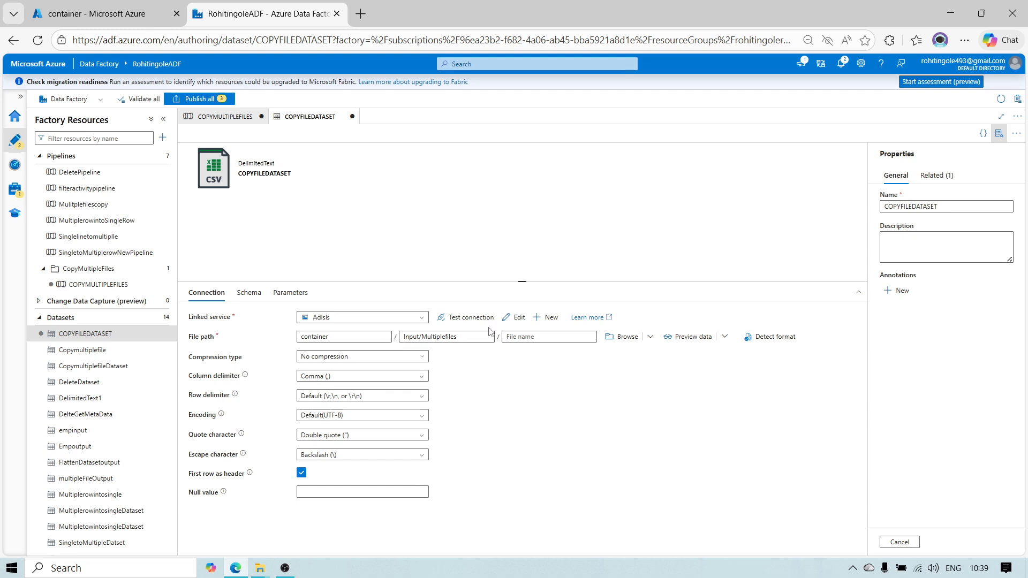
left_click(272, 295)
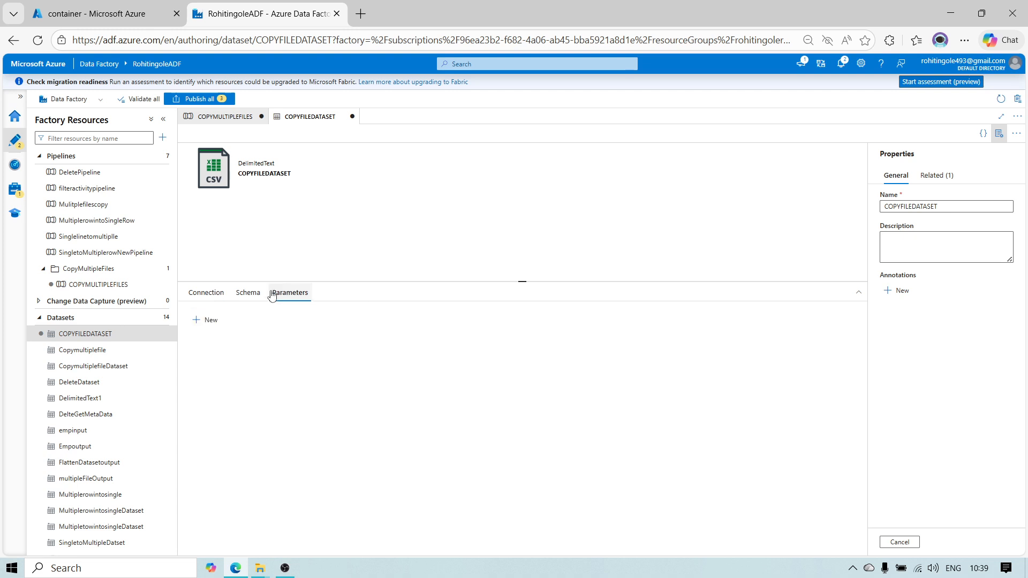
left_click(215, 322)
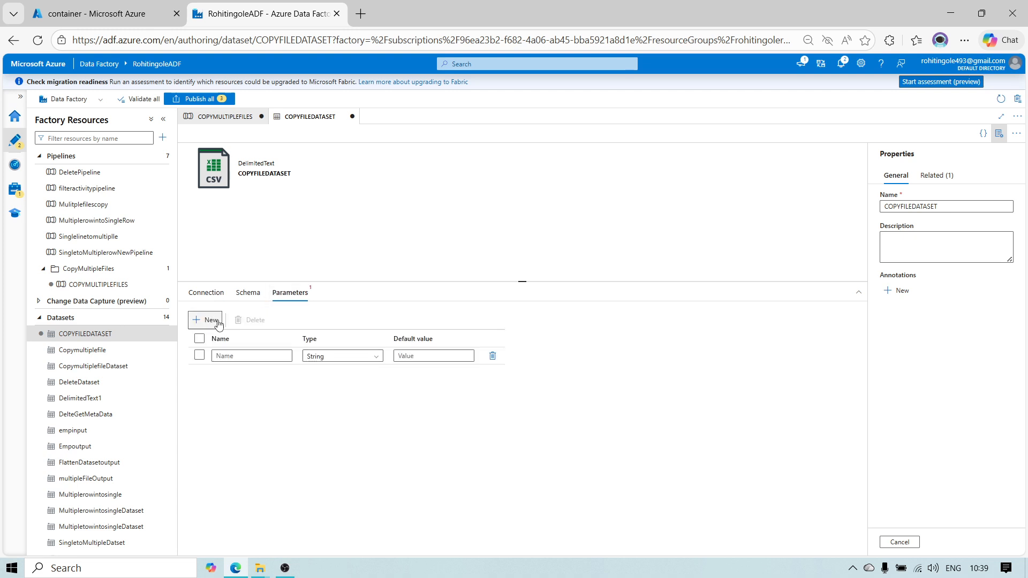
left_click(236, 356)
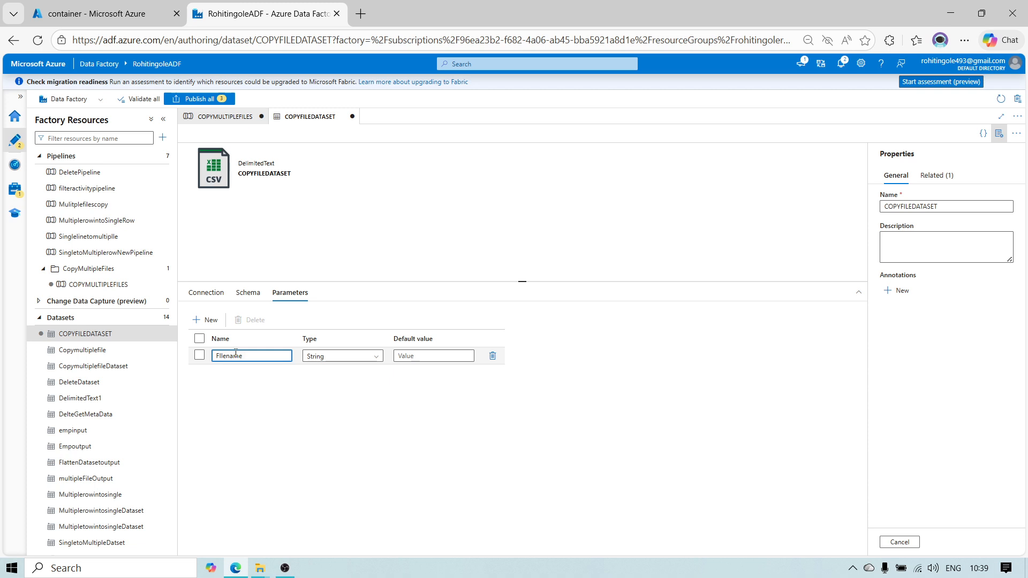
left_click(426, 353)
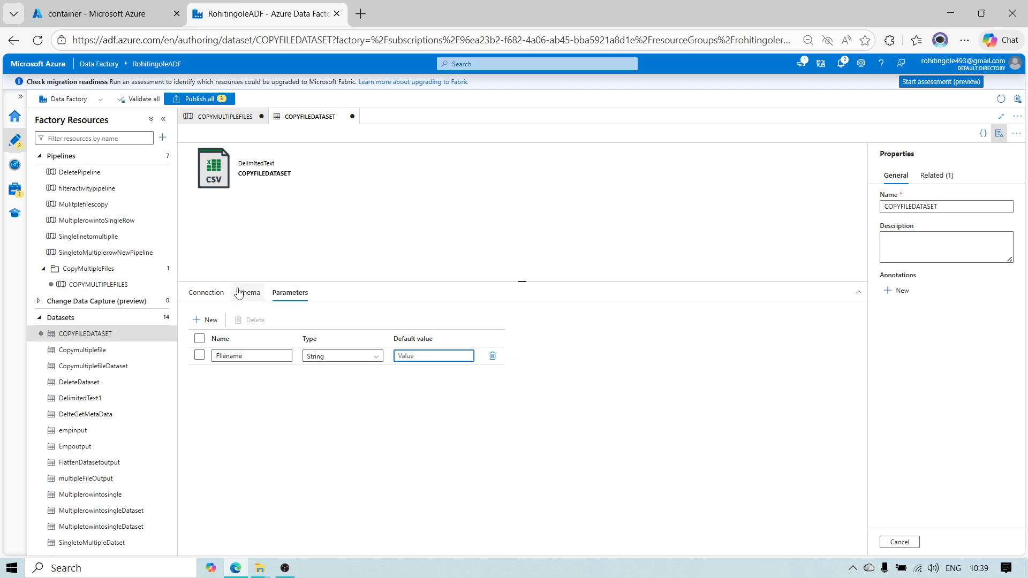
left_click(206, 292)
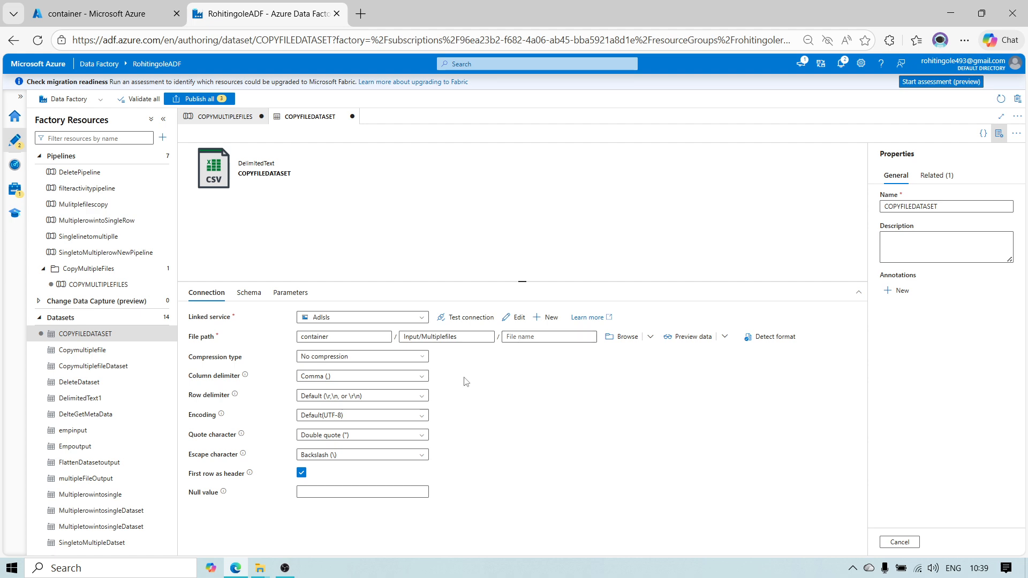
left_click(543, 337)
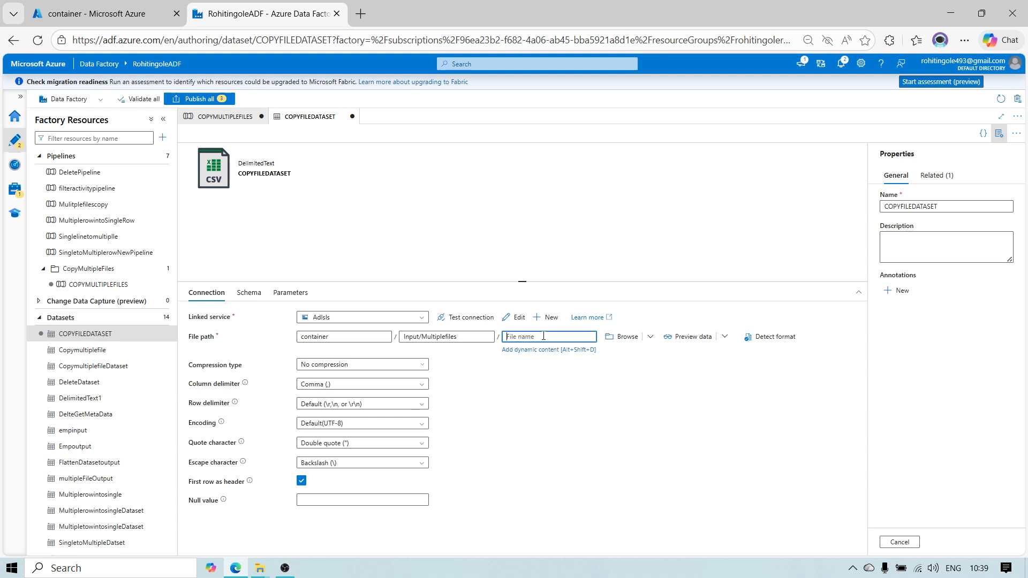
left_click(537, 349)
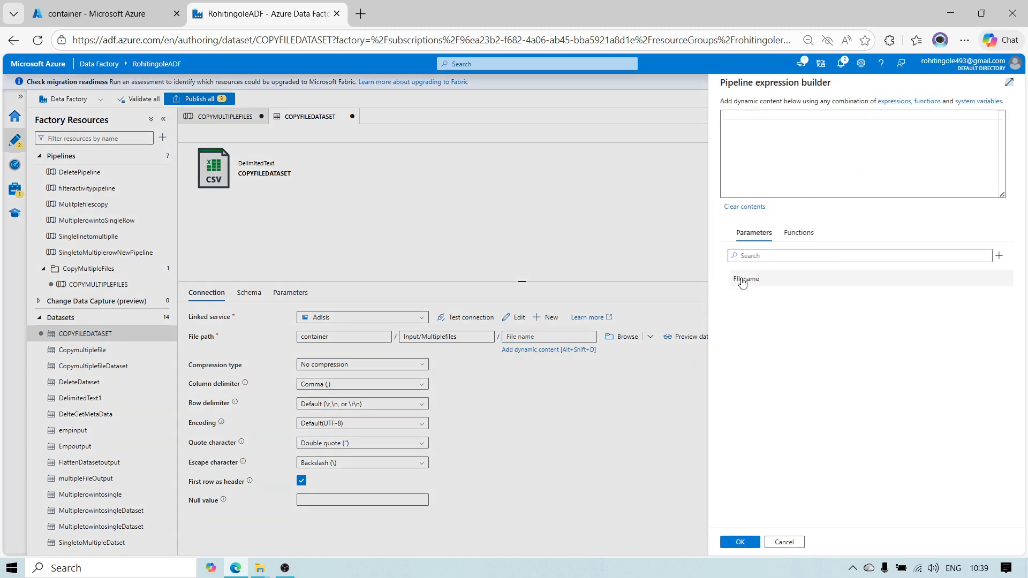
left_click(745, 280)
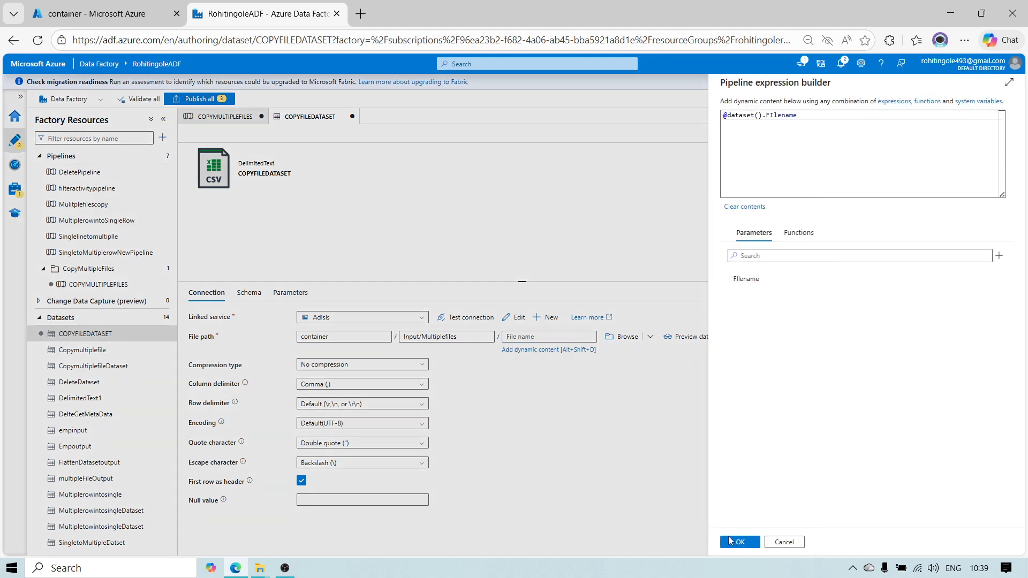
left_click(739, 542)
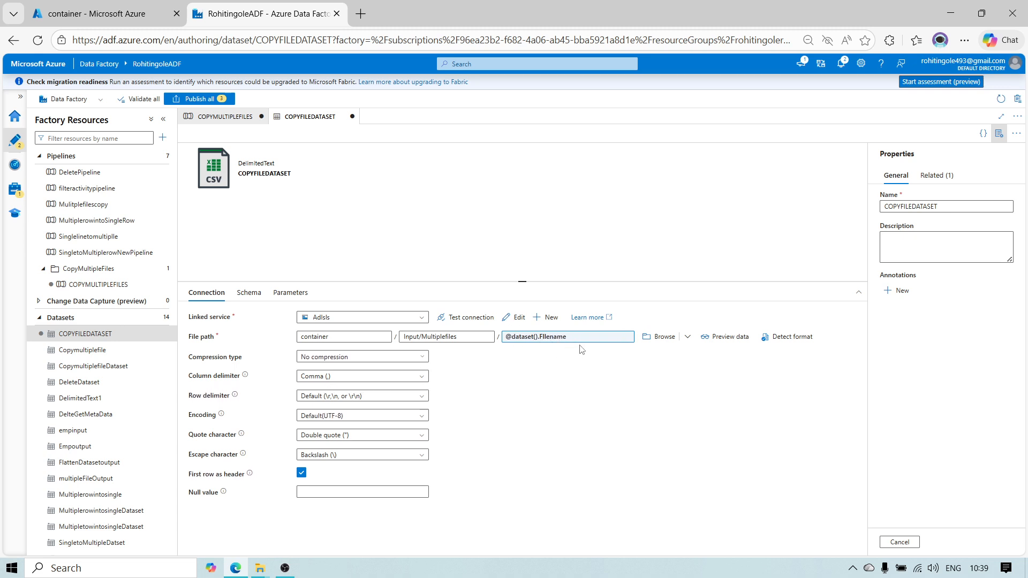
left_click(210, 118)
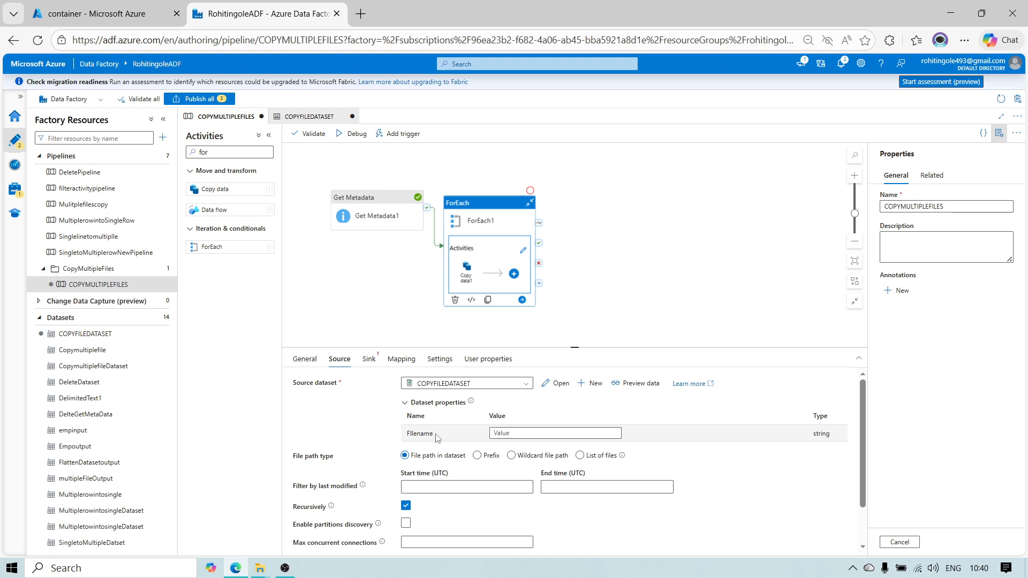
left_click(522, 433)
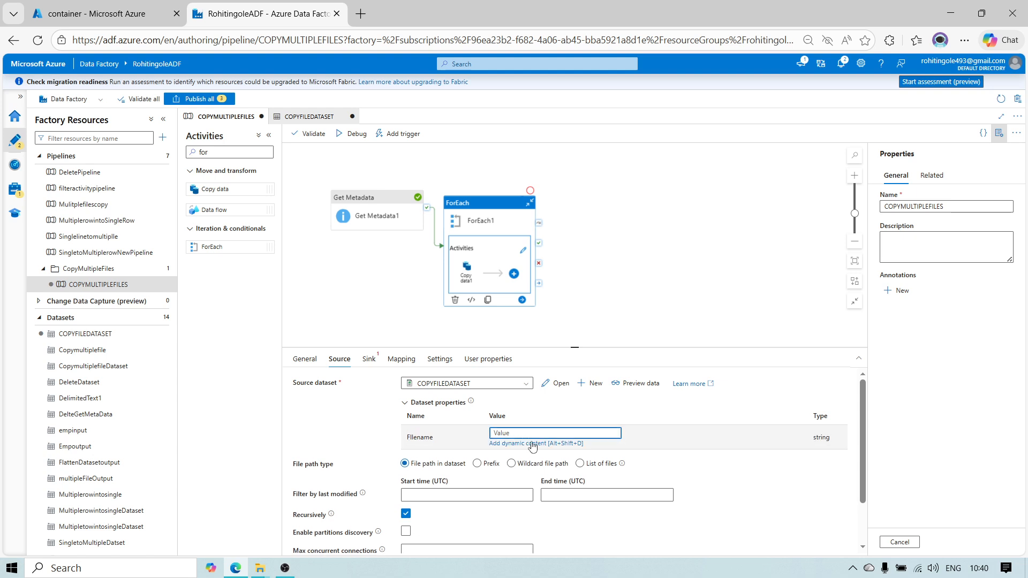
left_click(533, 444)
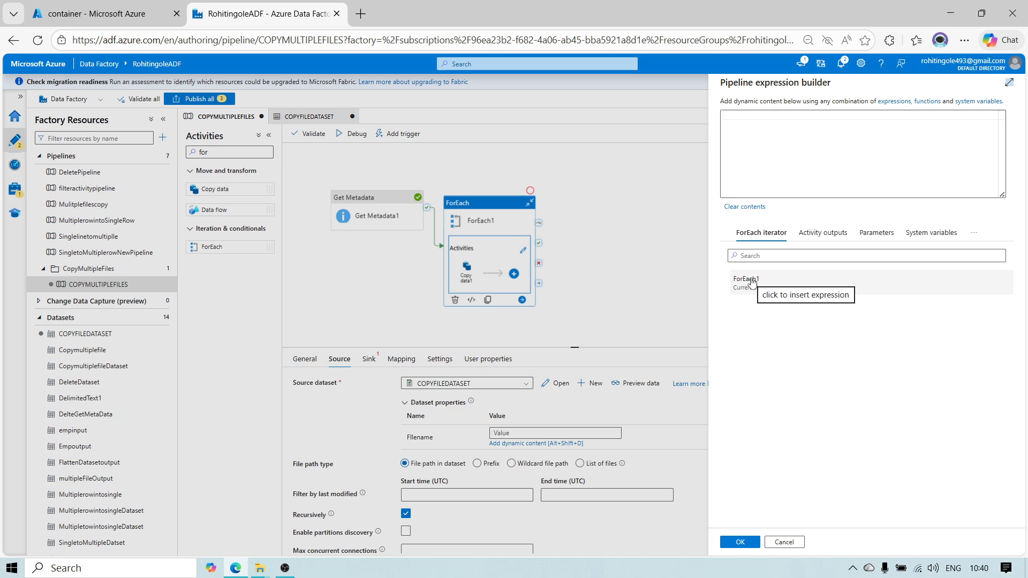
left_click(752, 282)
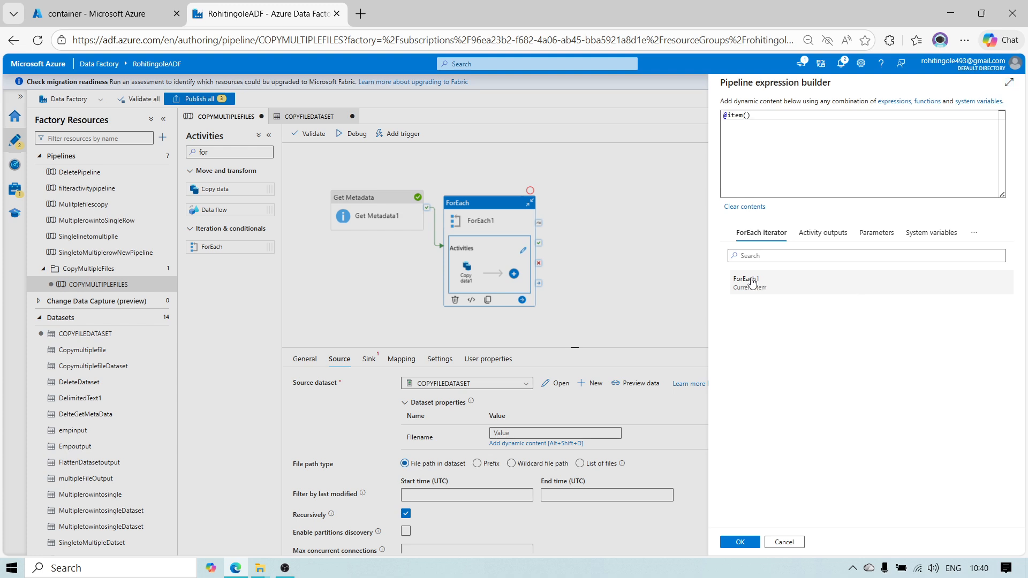
left_click(749, 117)
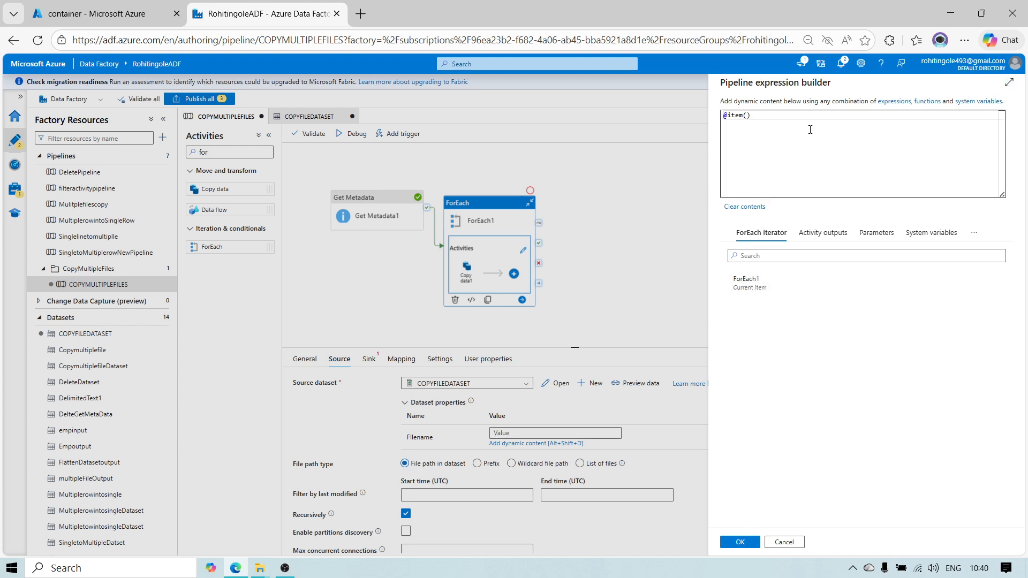
left_click(755, 118)
type(".")
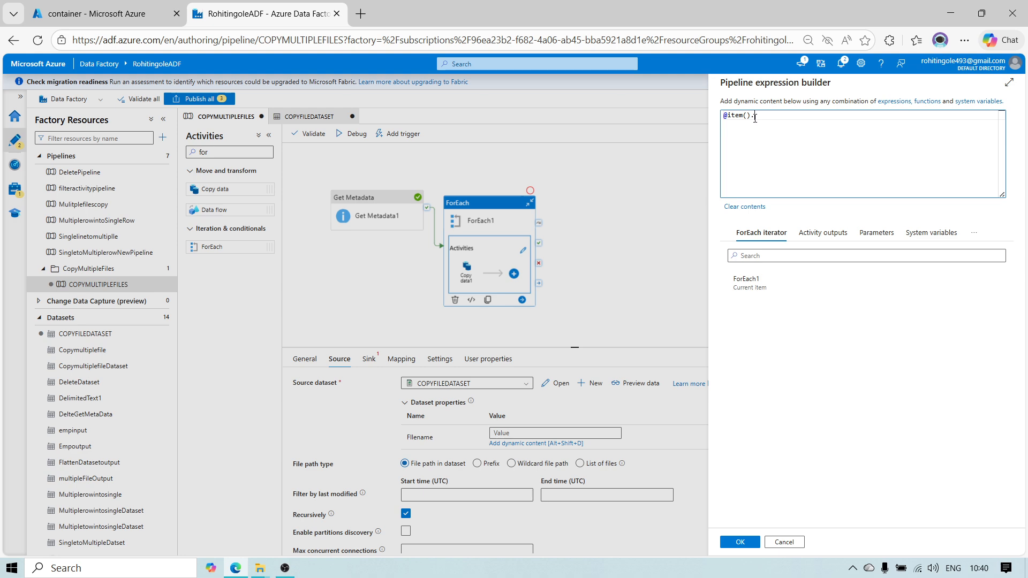
type("name")
left_click(742, 543)
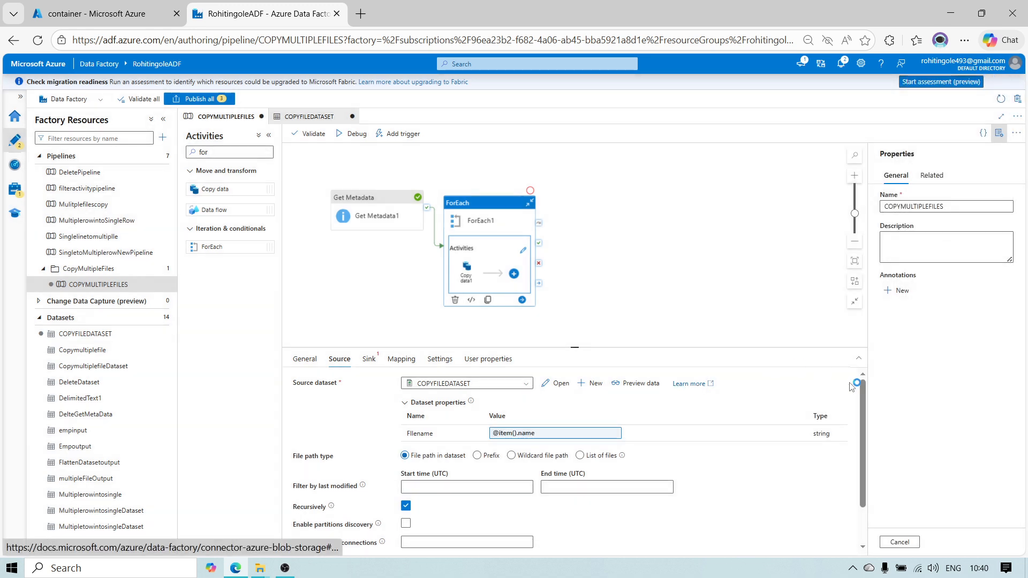
- Start a new sink dataset for Copy data1 on Azure Blob Storage in DelimitedText format, using the linked service Adlsls
left_click(369, 360)
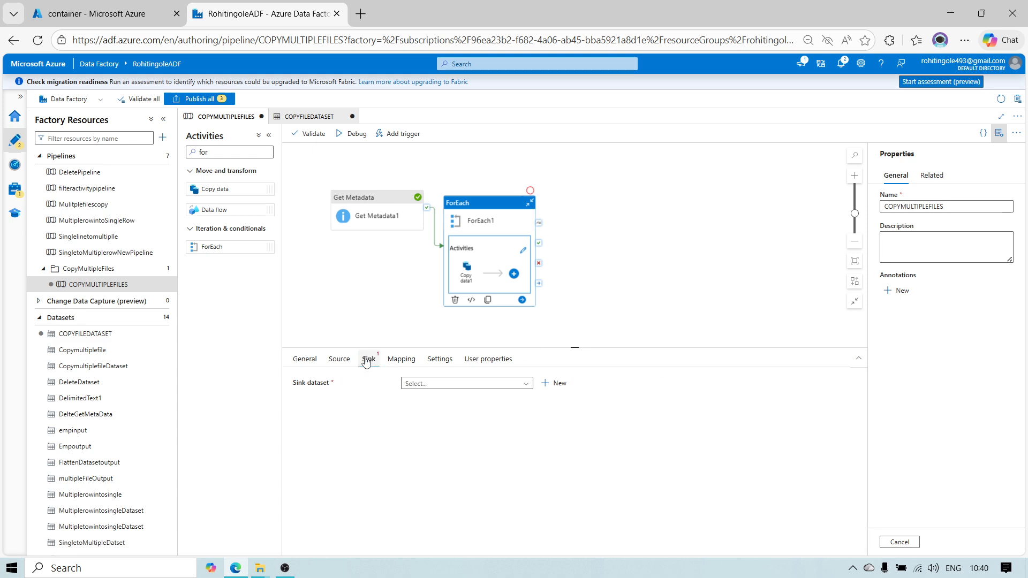
left_click(434, 385)
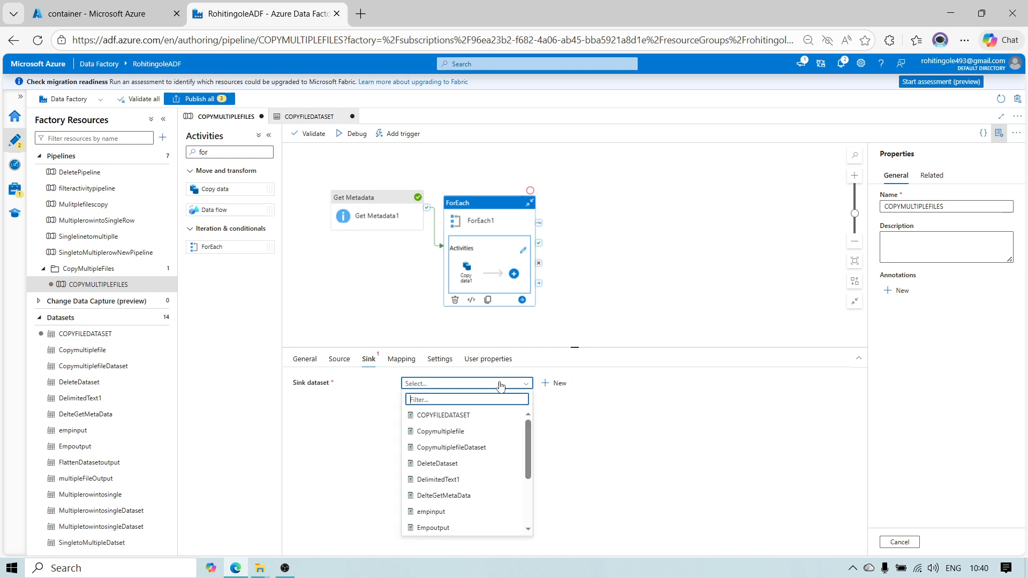
left_click(552, 384)
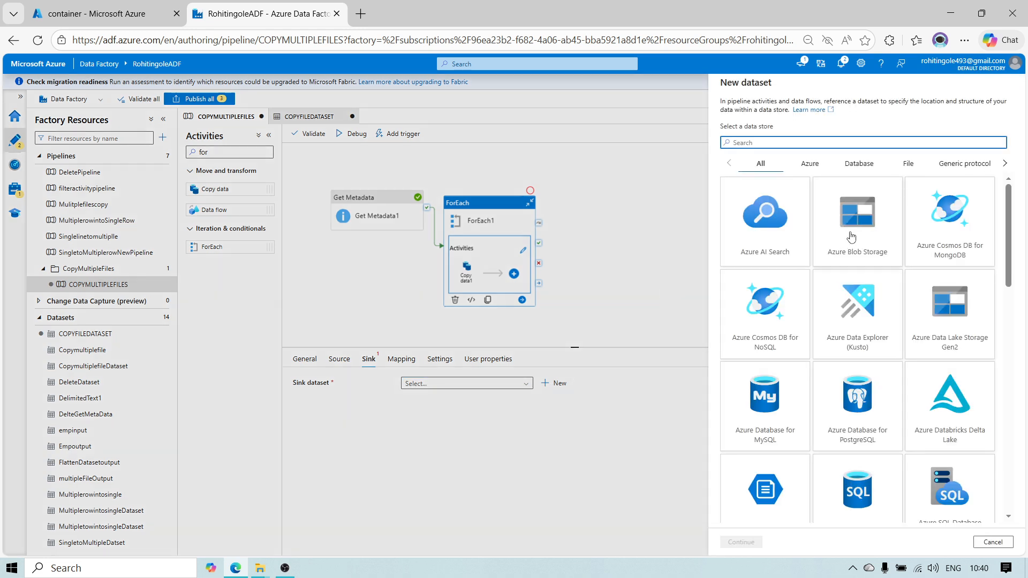
left_click(852, 237)
left_click(750, 542)
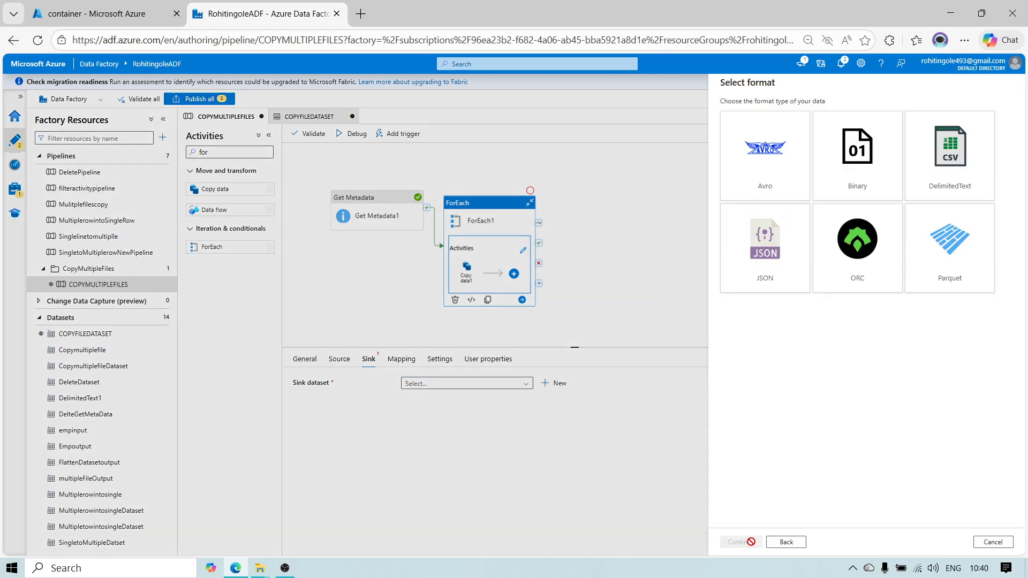
left_click(967, 152)
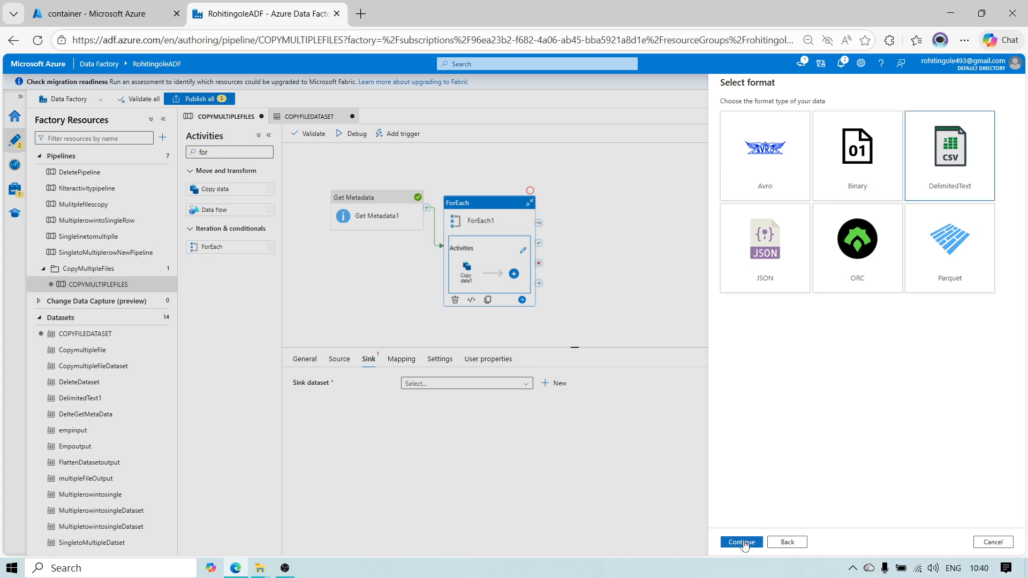
left_click(742, 542)
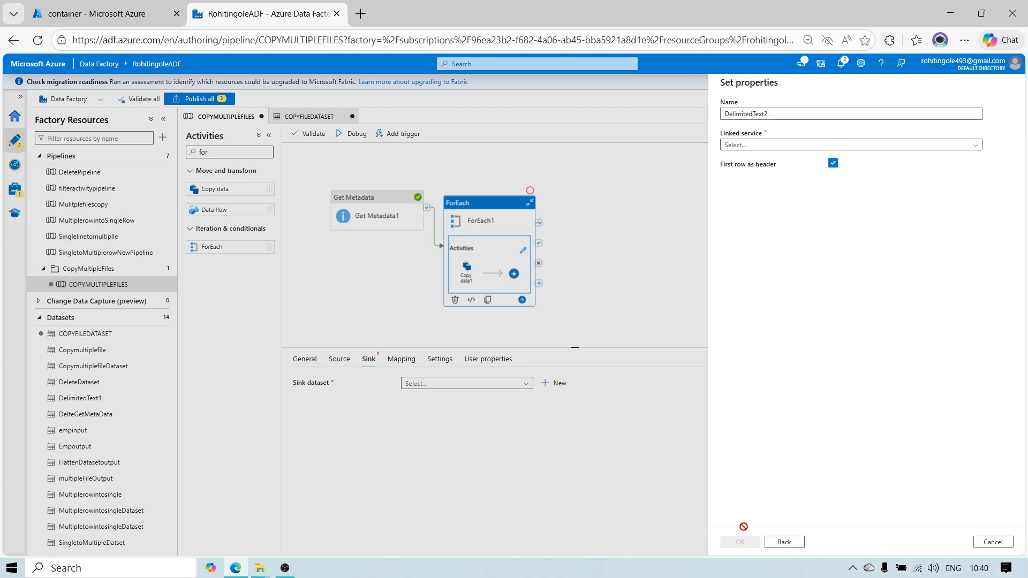
left_click(742, 150)
left_click(742, 191)
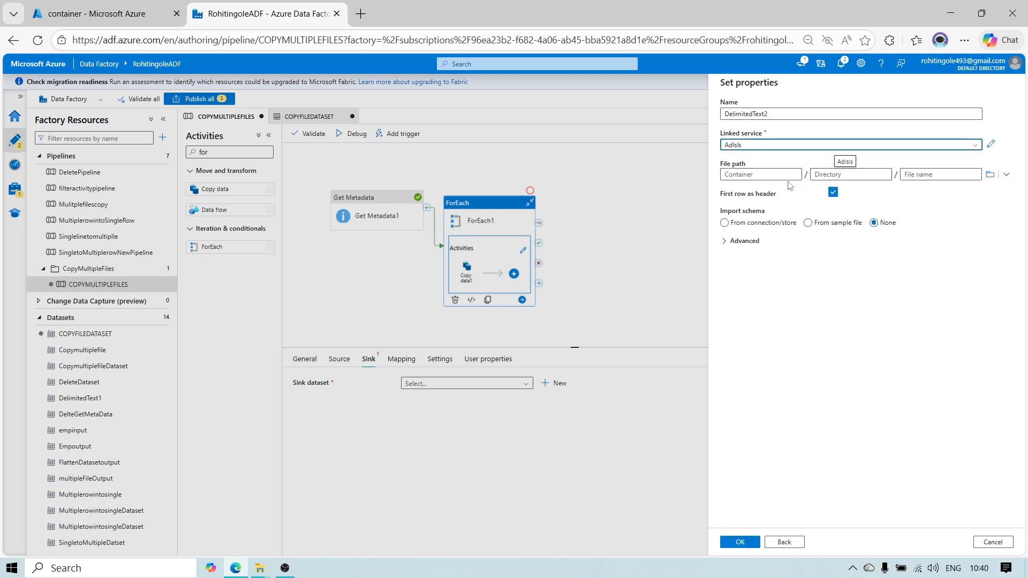
- Set the sink dataset's path to container/MultiplefileCopy, choose None for schema import, and create the dataset
left_click(833, 176)
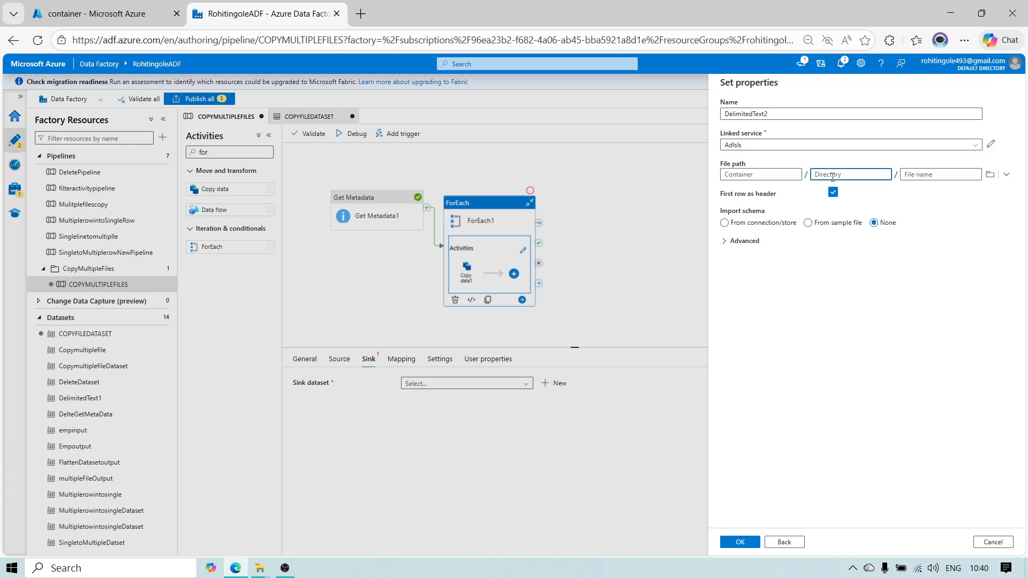
left_click(990, 174)
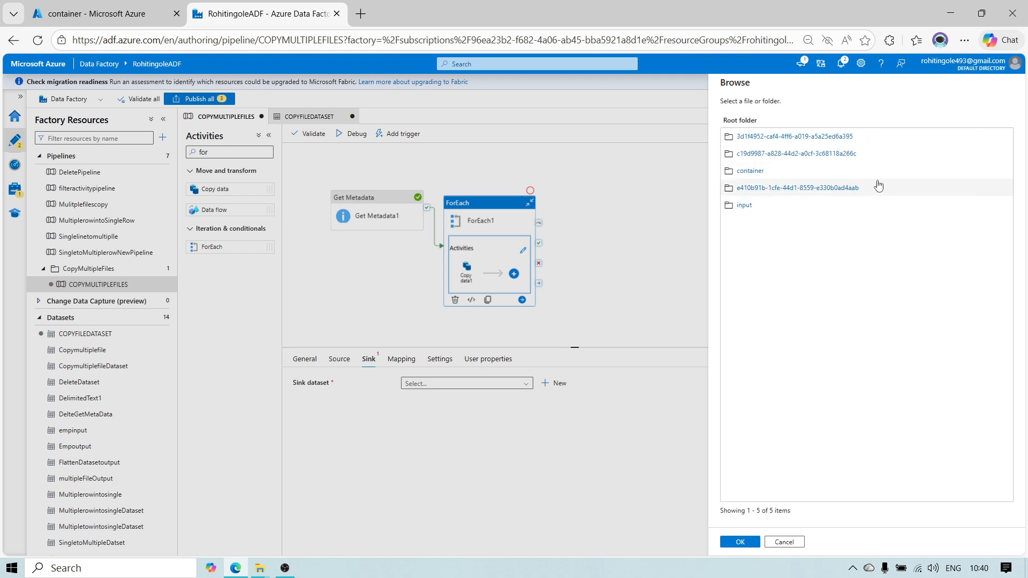
left_click(774, 171)
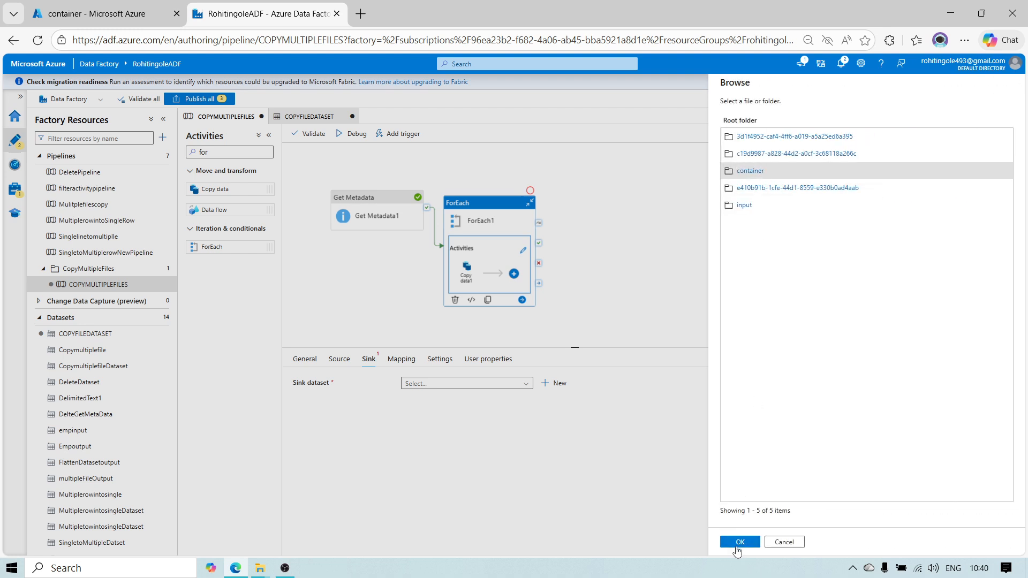
left_click(738, 544)
left_click(829, 174)
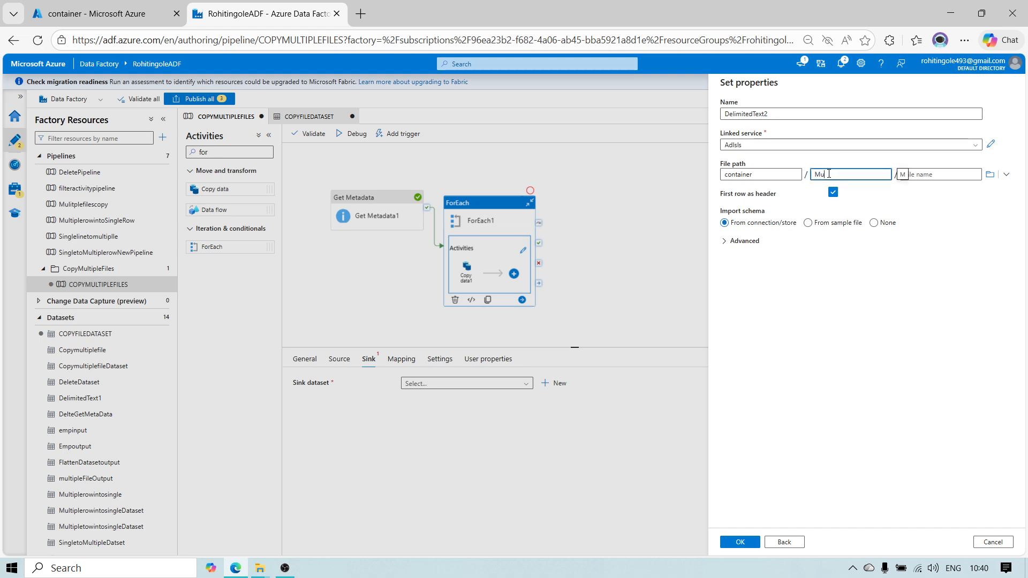
type("Multiple")
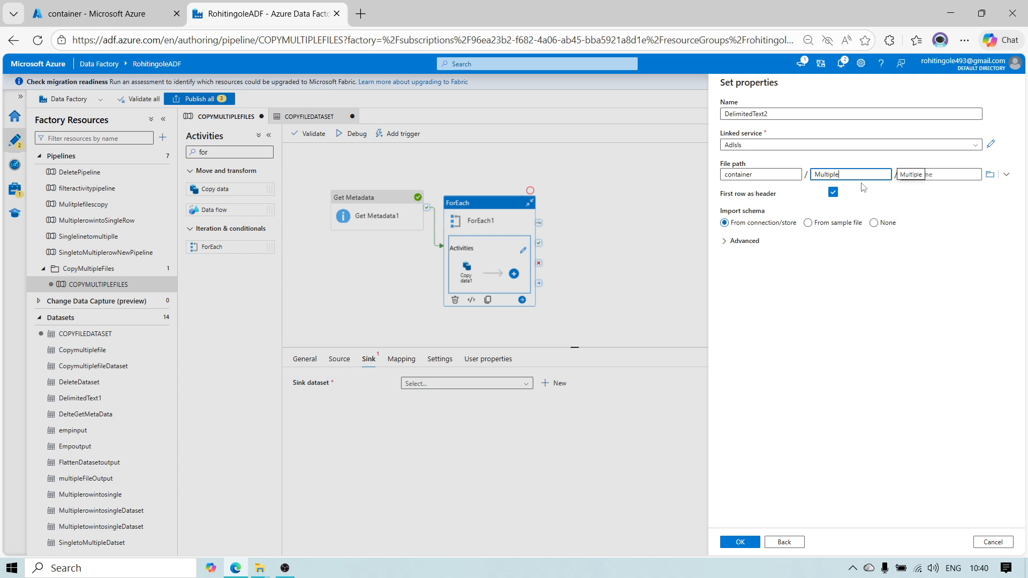
type("fileCopy")
left_click(875, 223)
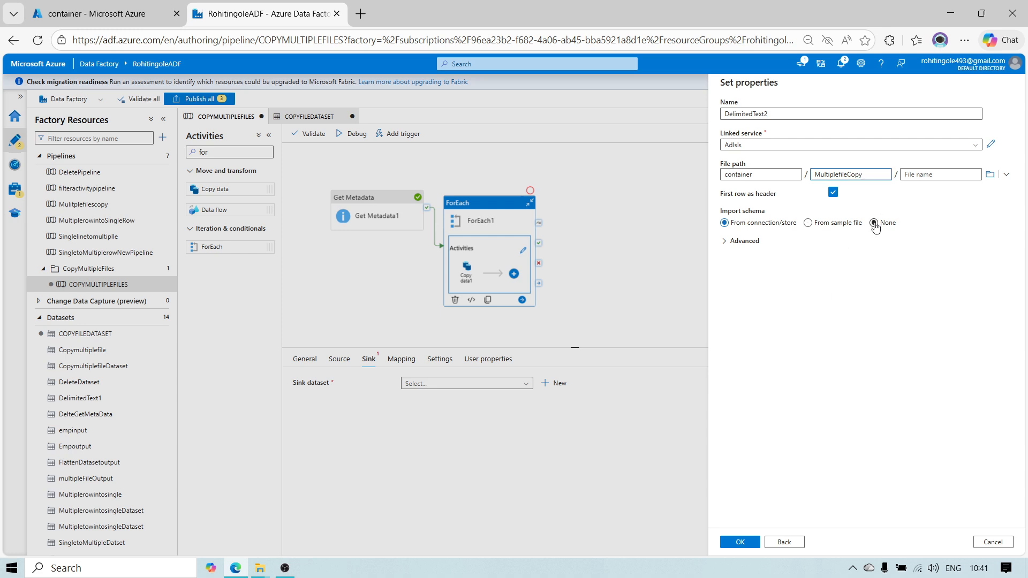
left_click(738, 545)
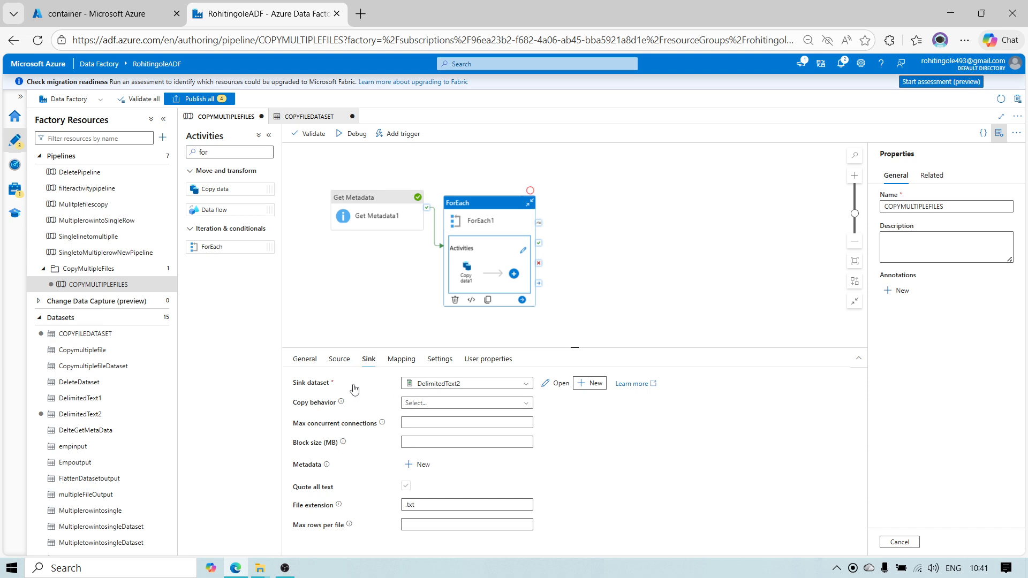
left_click(402, 359)
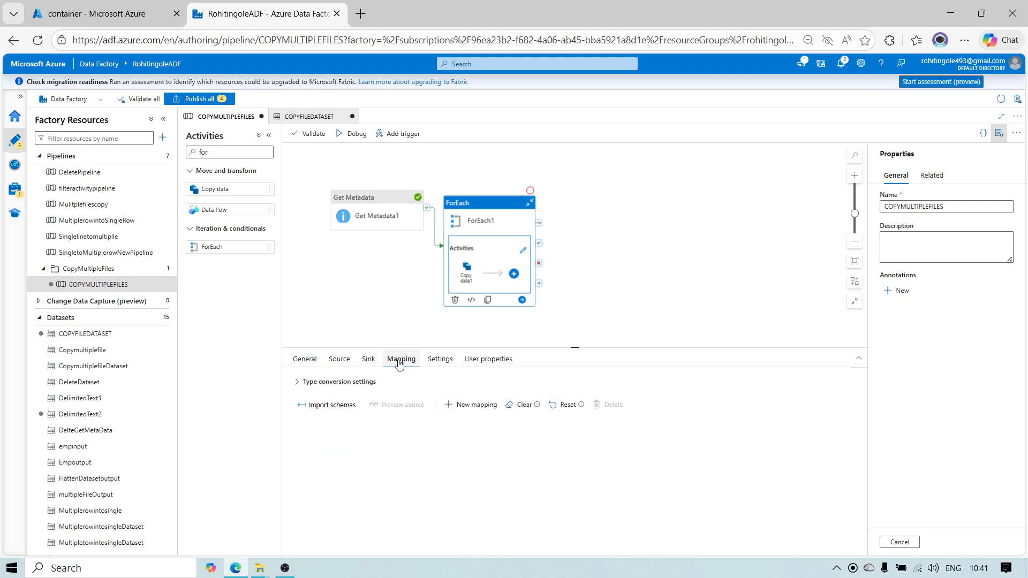
left_click(454, 363)
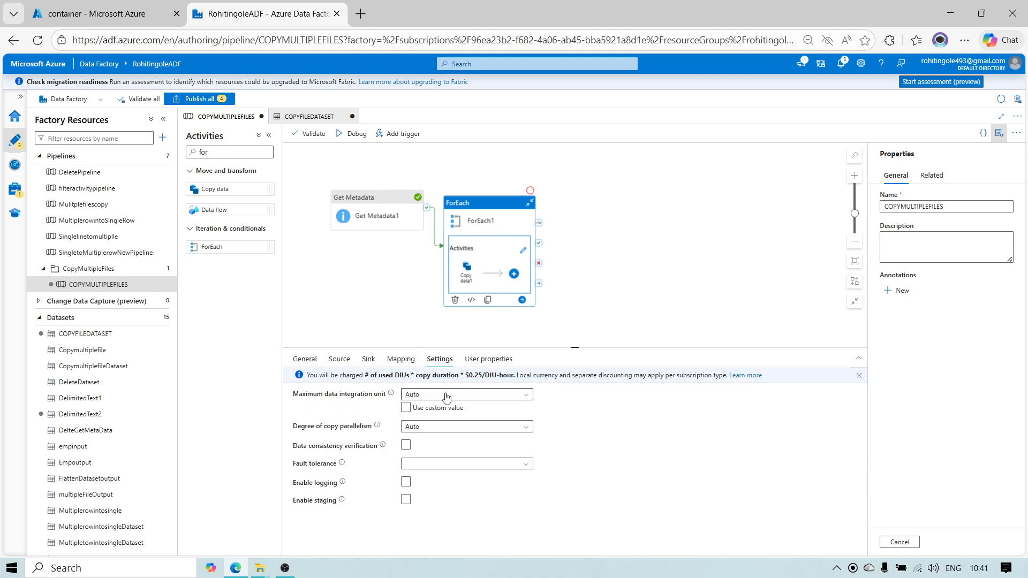
- Start a debug run of the COPYMULTIPLEFILES pipeline and dismiss the validation output
left_click(487, 364)
left_click(305, 360)
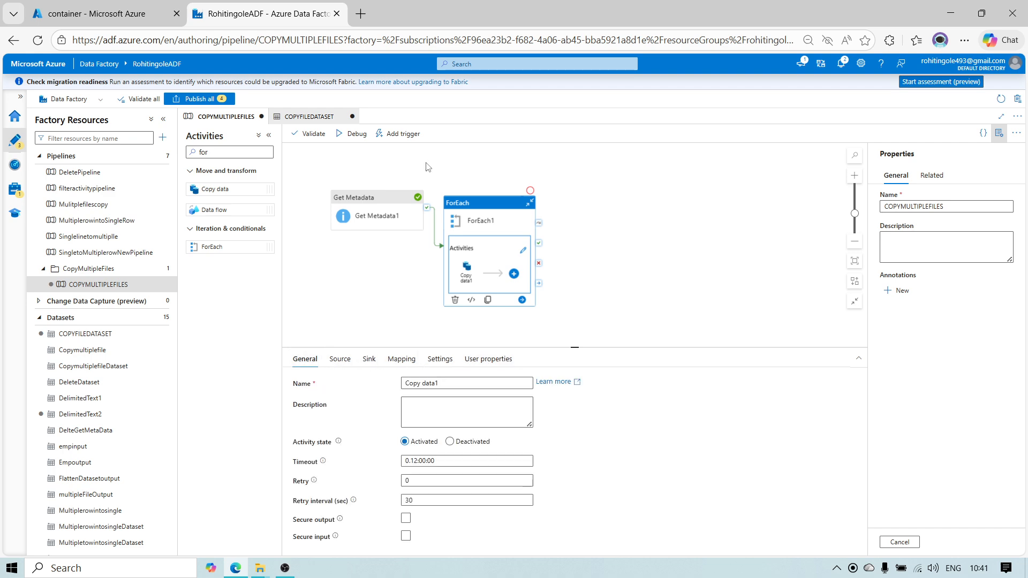
left_click(357, 134)
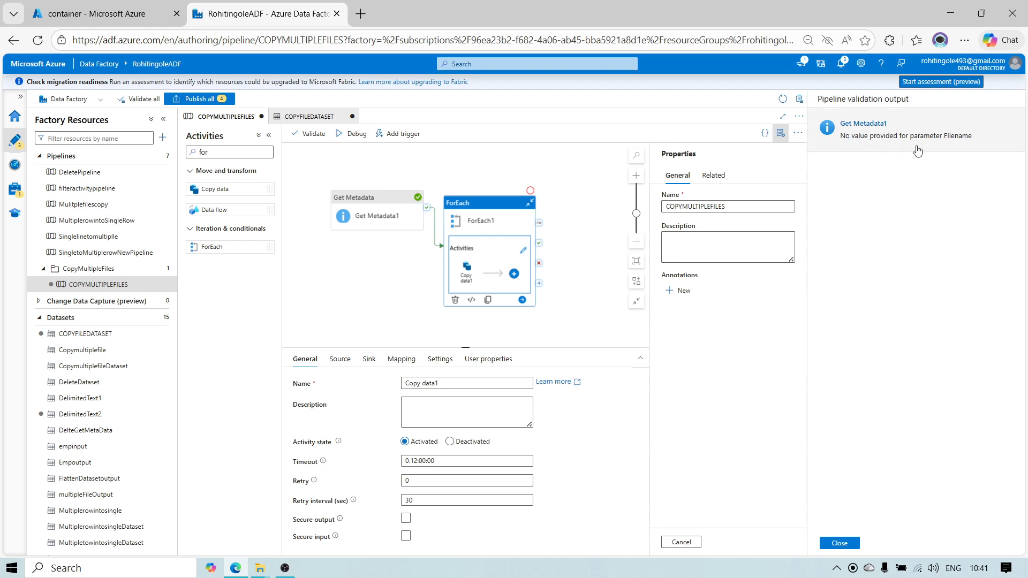
left_click(840, 544)
- Move the Get Metadata1 and ForEach1 activities further apart on the pipeline canvas
left_click(367, 196)
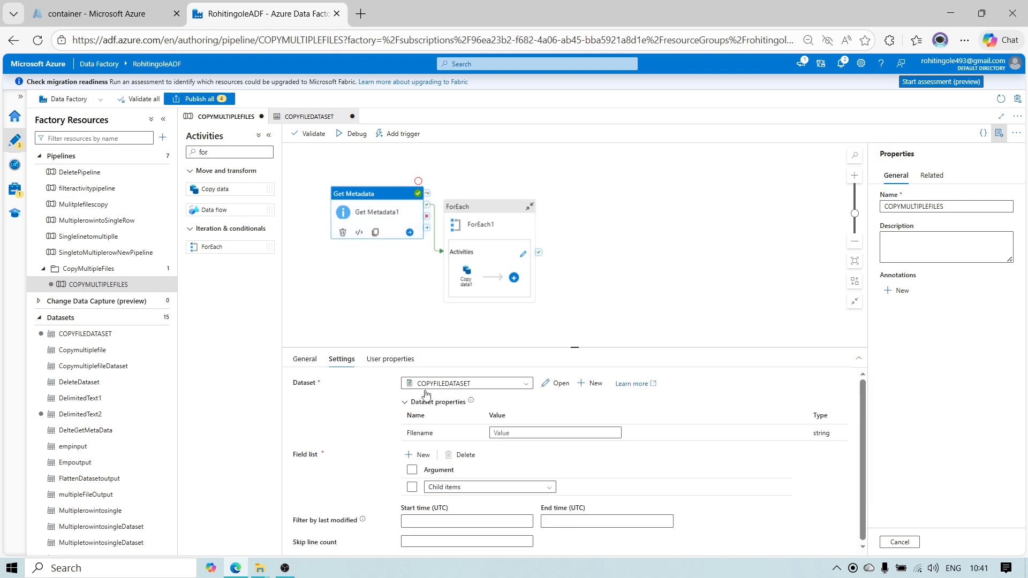
left_click_drag(381, 203, 347, 220)
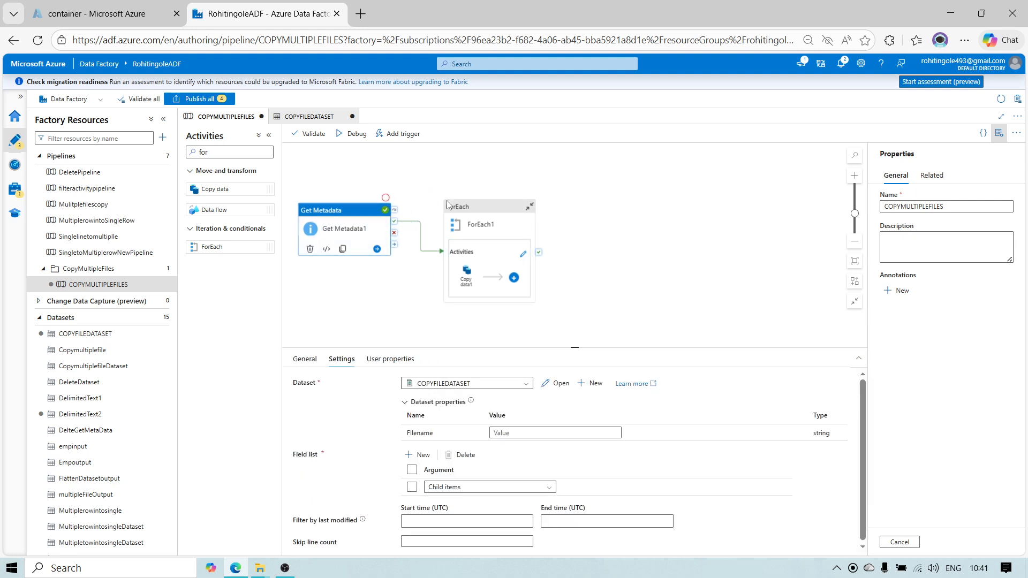
left_click_drag(483, 209, 527, 191)
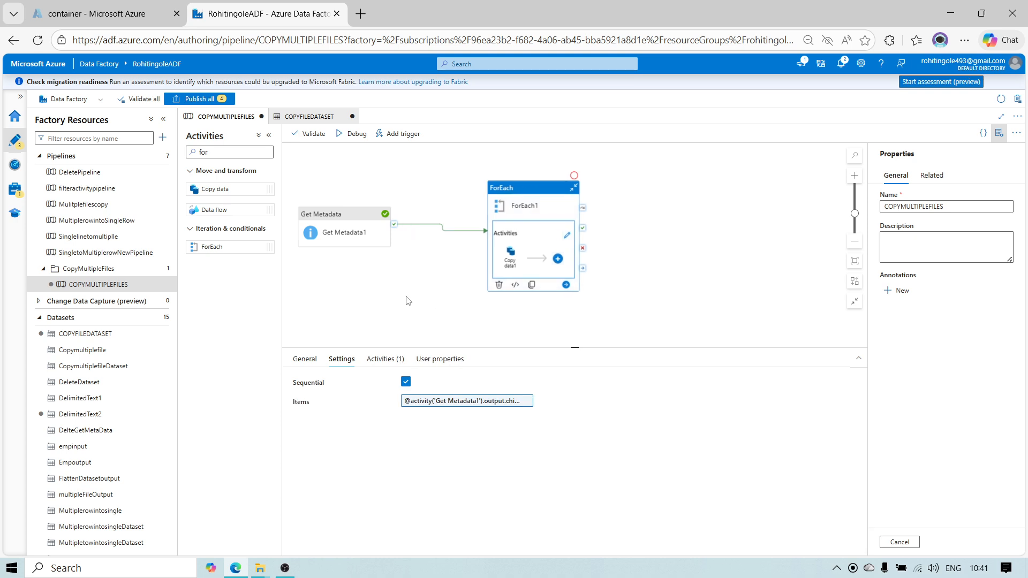
left_click(329, 220)
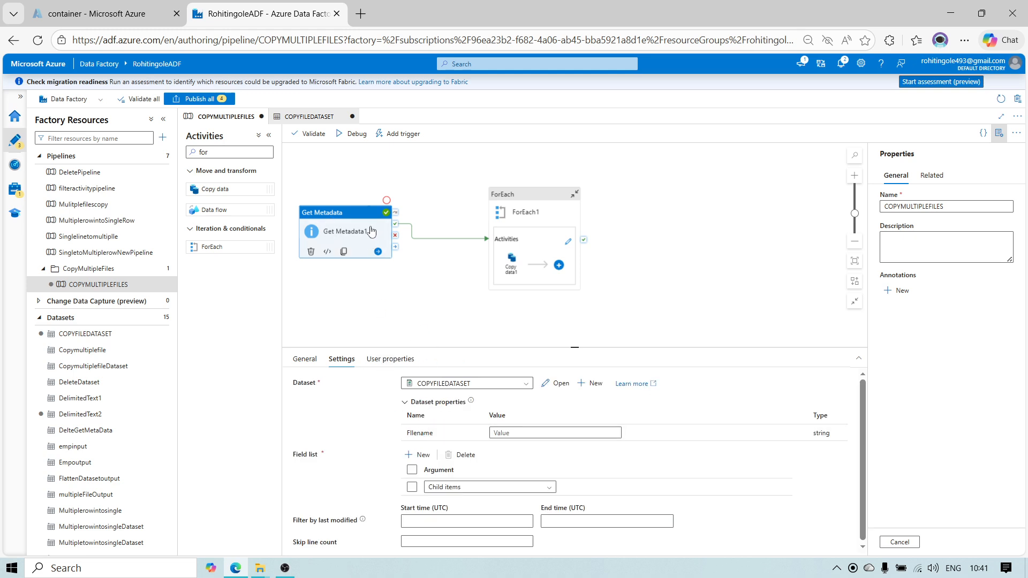
left_click(516, 434)
left_click(533, 444)
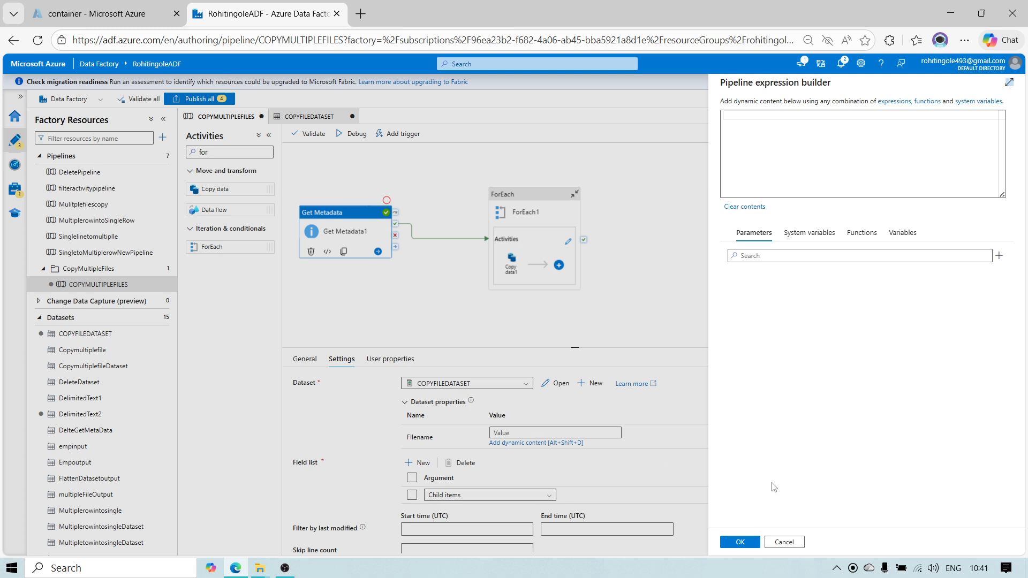
left_click(784, 541)
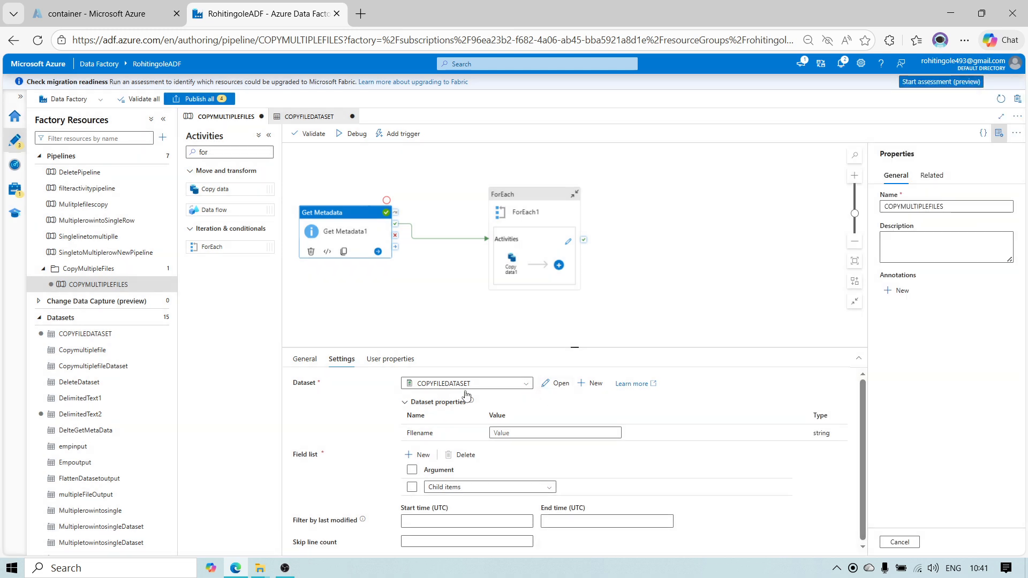
- Open the existing Mulitplefilescopy pipeline and examine the settings of its Get Metadata1 and ForEach1 activities
left_click(84, 205)
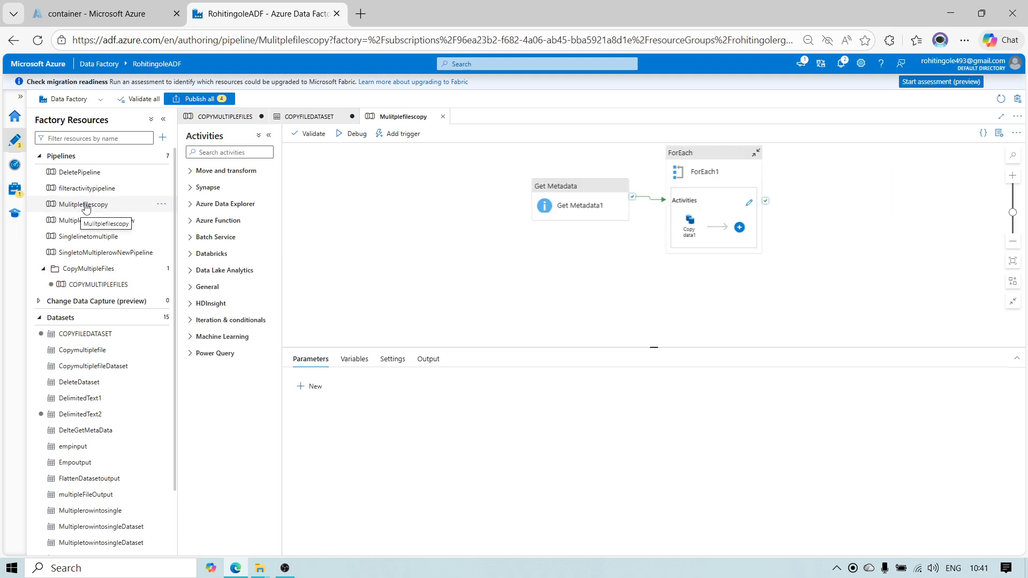
left_click(567, 194)
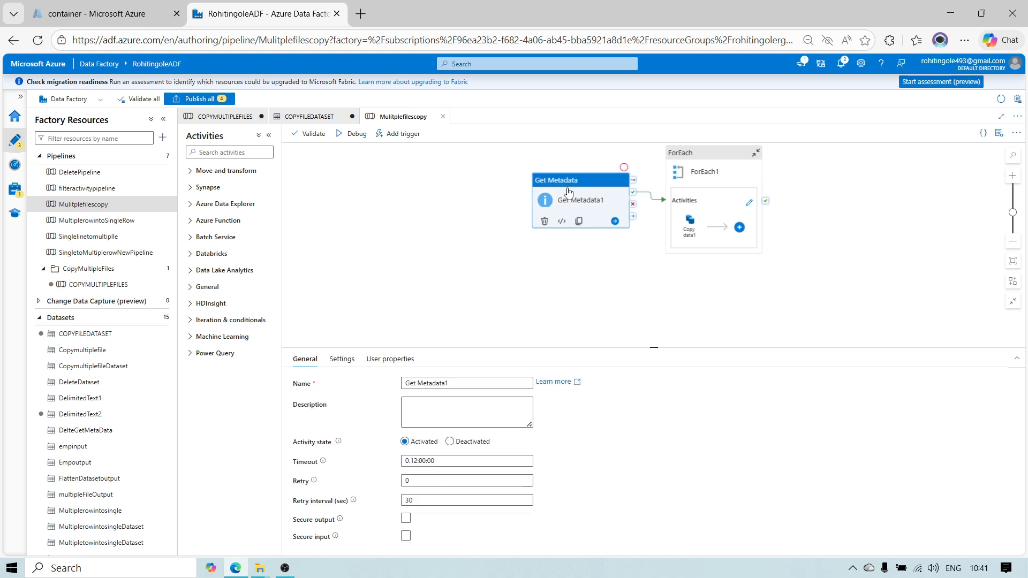
left_click(346, 360)
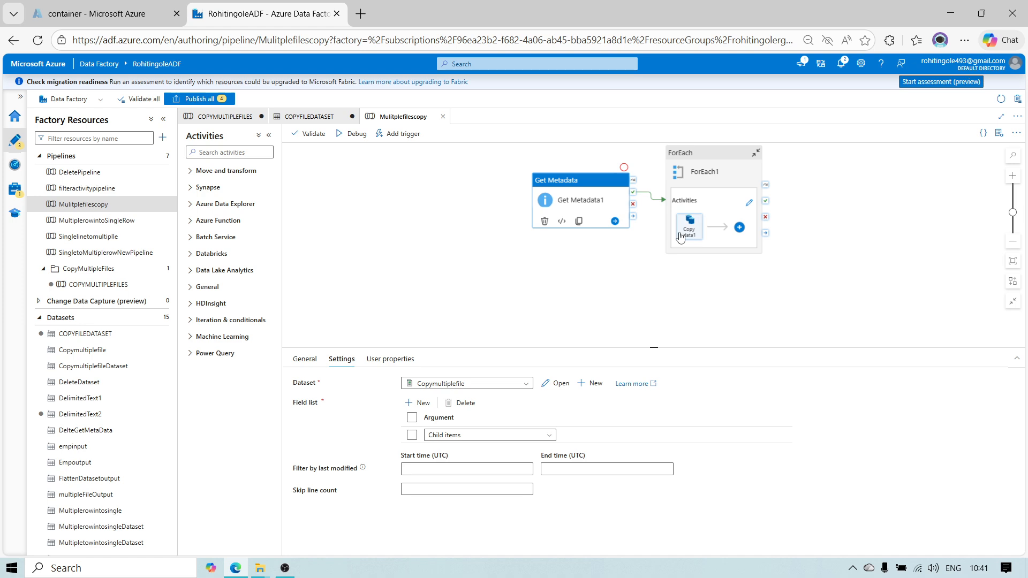
left_click(712, 159)
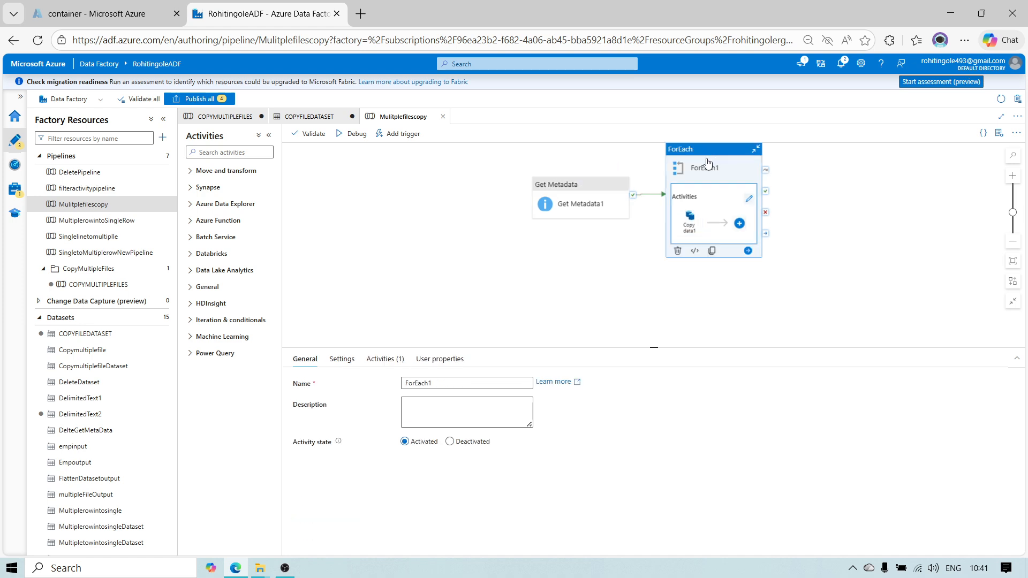
left_click(342, 359)
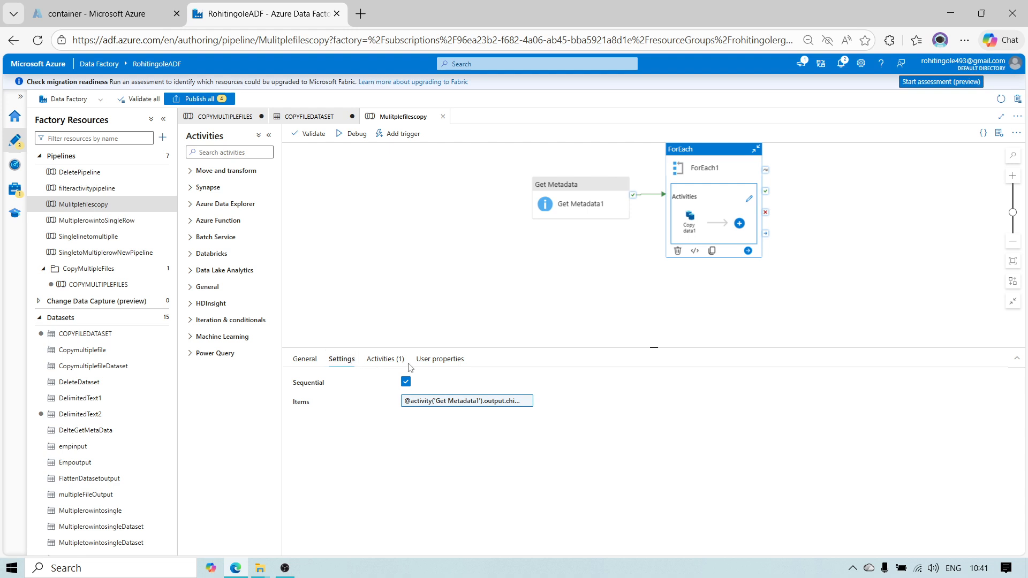
left_click(385, 359)
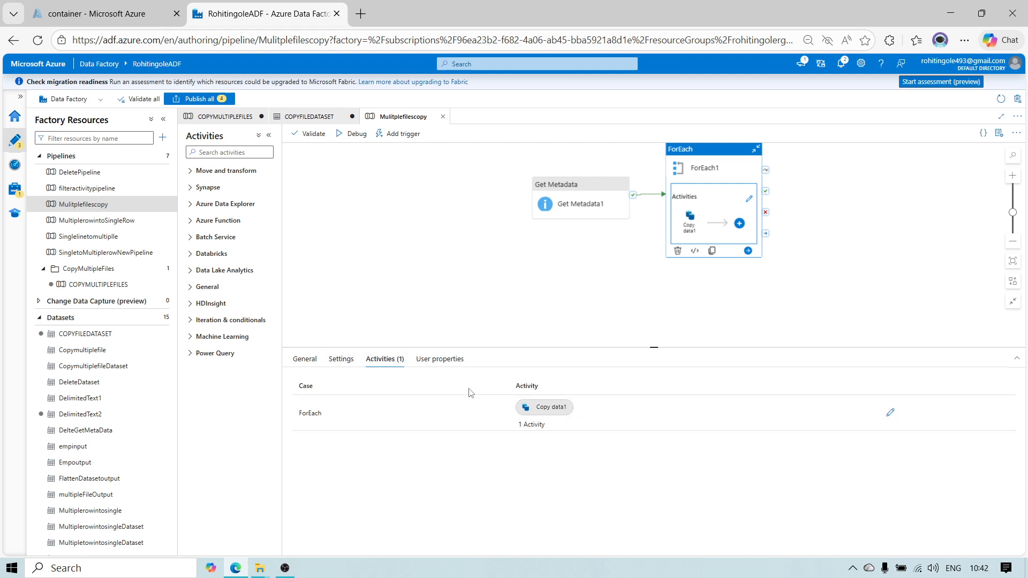
- Open the contents of Mulitplefilescopy's ForEach1 loop and examine the sink and mapping settings of Copy data1
left_click(890, 413)
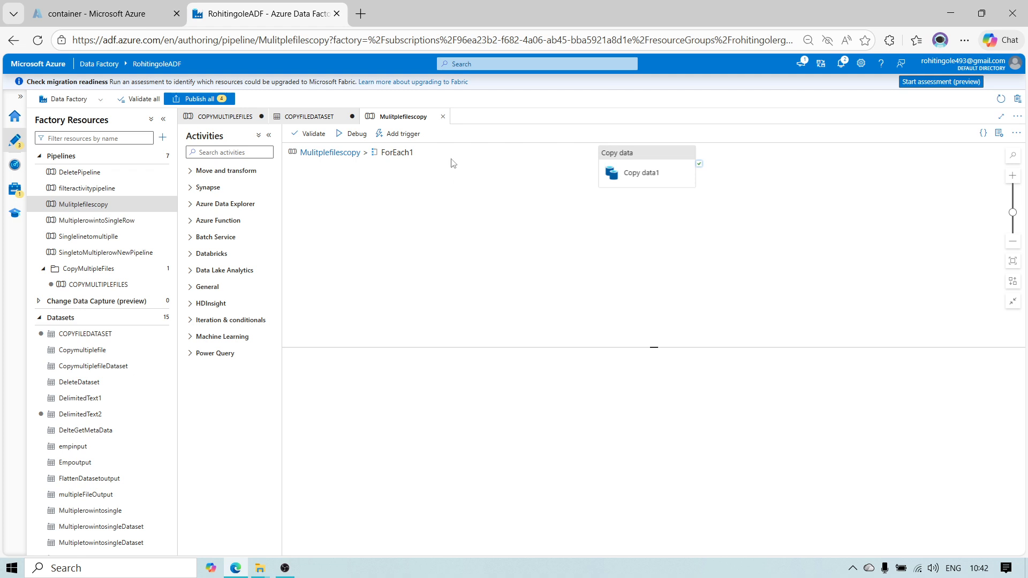
left_click(629, 172)
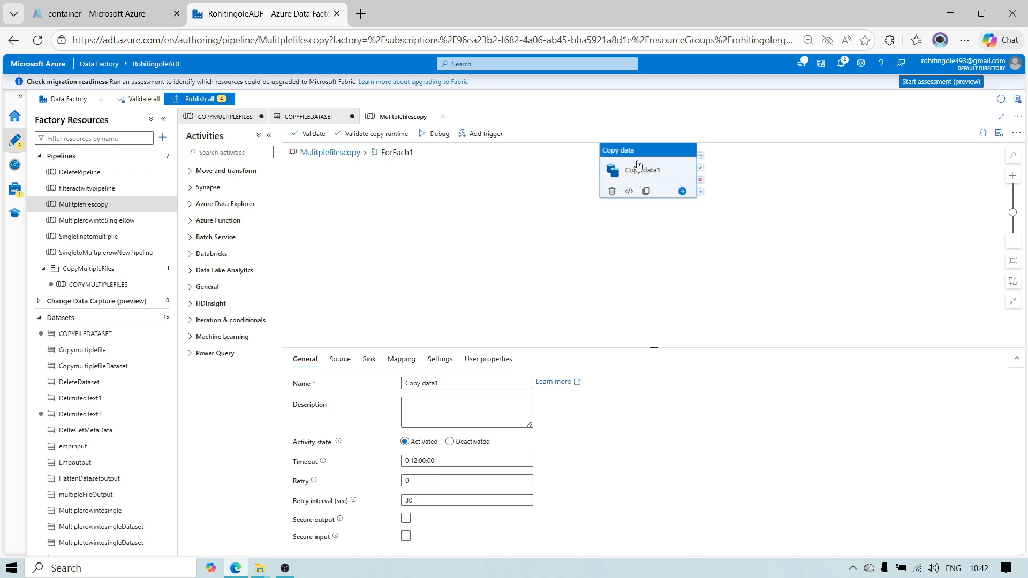
left_click_drag(629, 172, 555, 170)
left_click(369, 359)
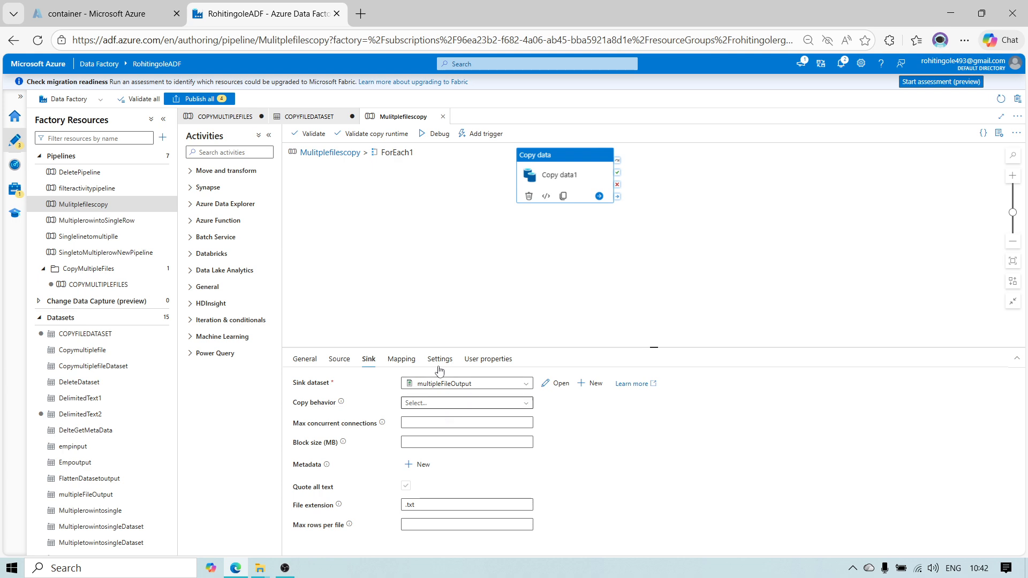
left_click(408, 359)
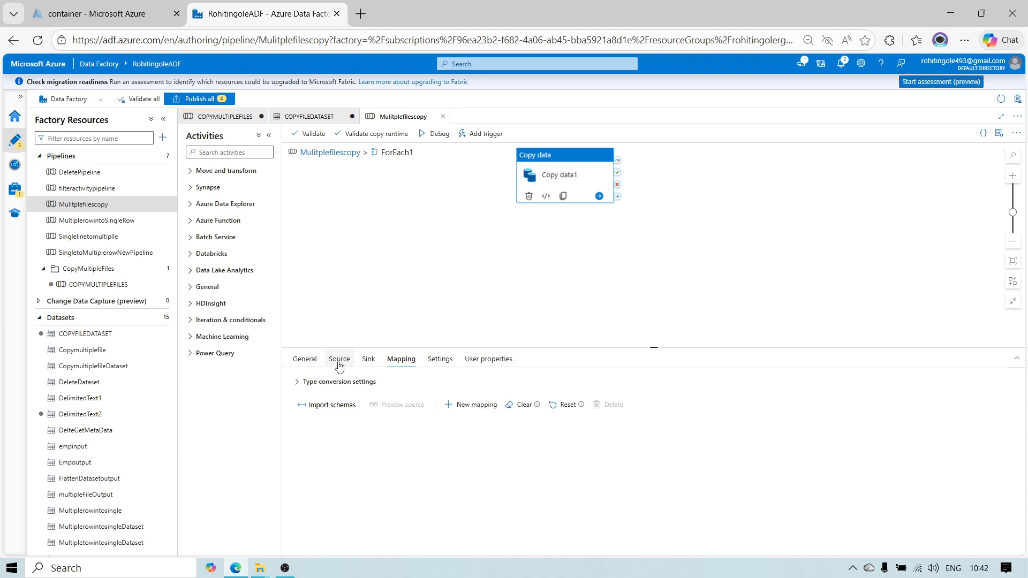
- Switch to COPYFILEDATASET, hide its general properties, and close the Mulitplefilescopy pipeline
left_click(311, 117)
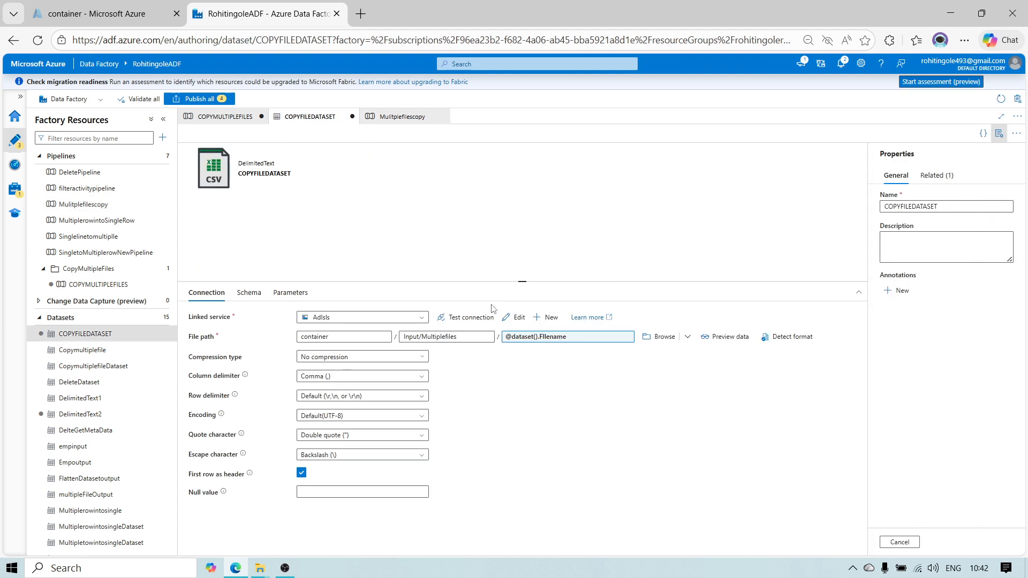
left_click(1000, 134)
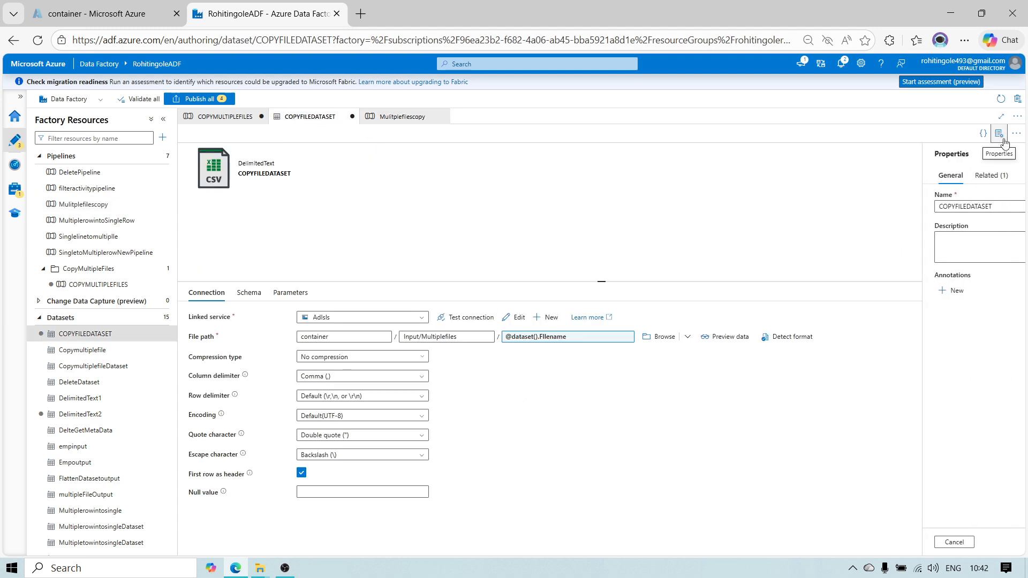
left_click(442, 117)
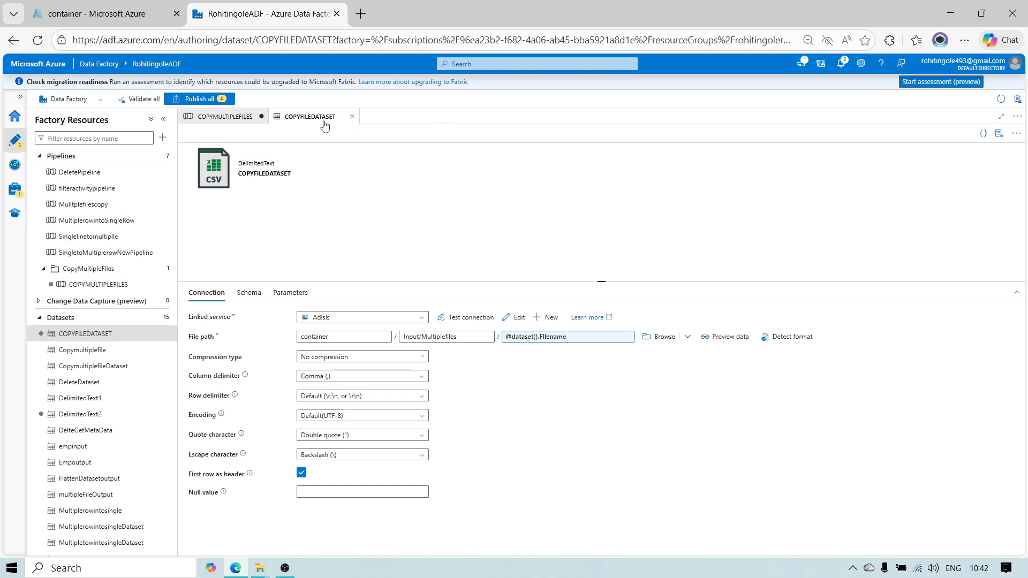
- Return to the COPYMULTIPLEFILES pipeline, collapse Get Metadata1's dataset properties, and validate the pipeline
left_click(222, 124)
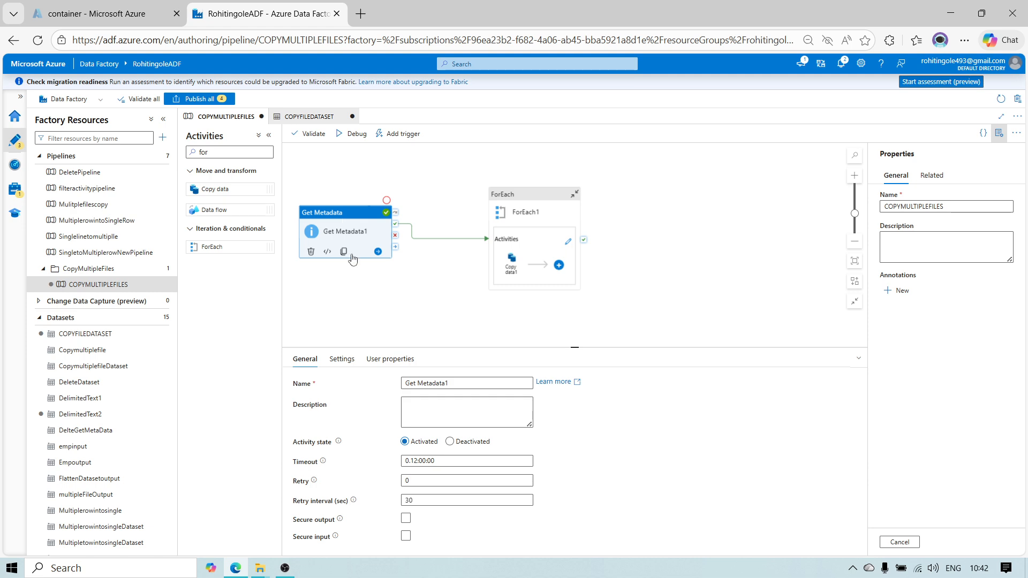
left_click(345, 360)
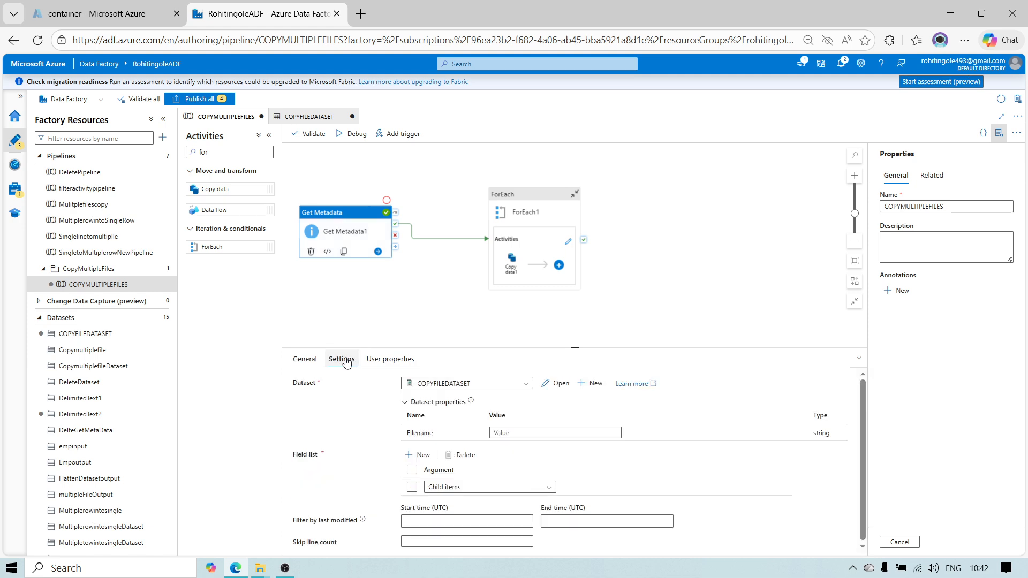
left_click(503, 432)
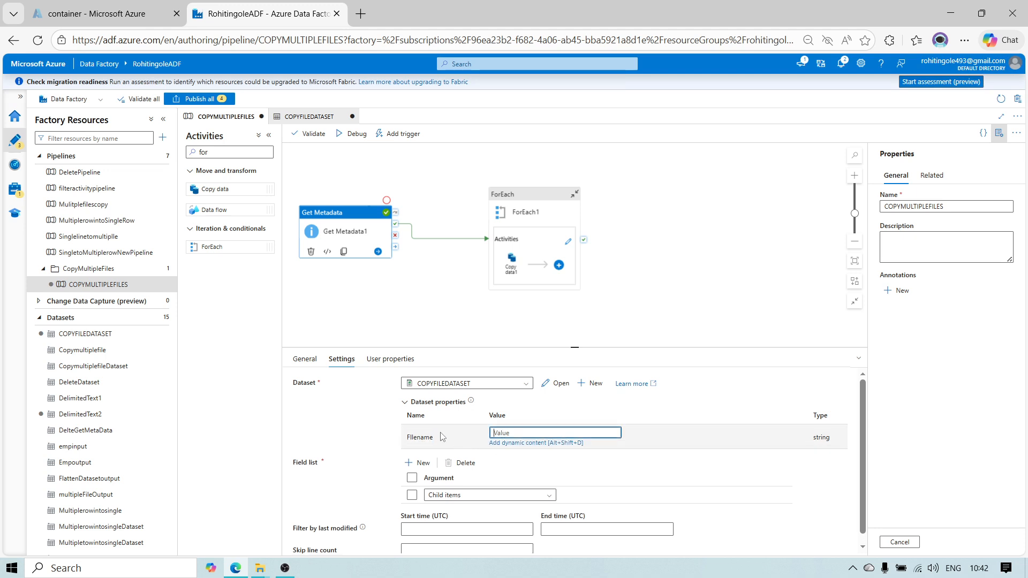
left_click(405, 402)
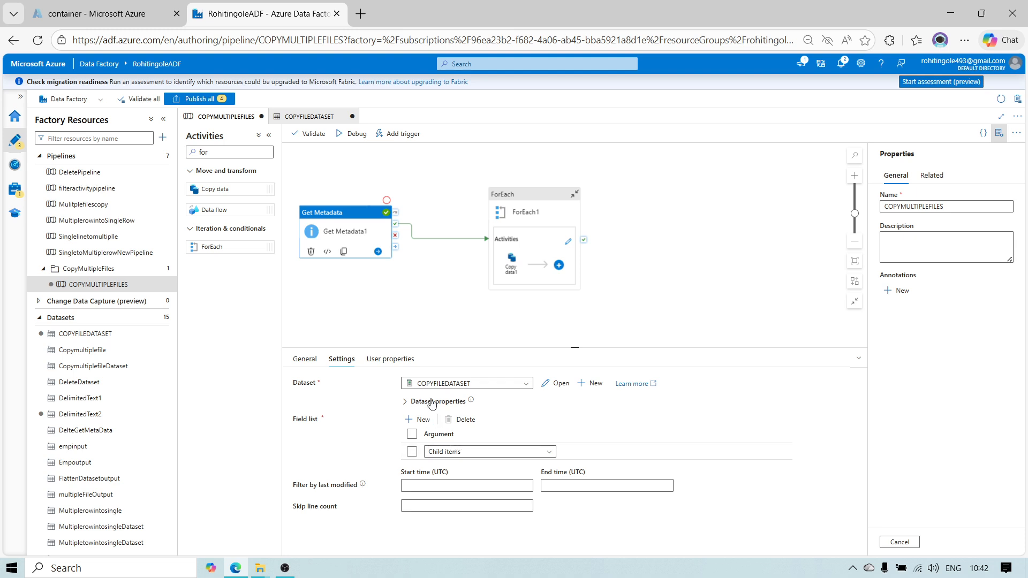
left_click(309, 133)
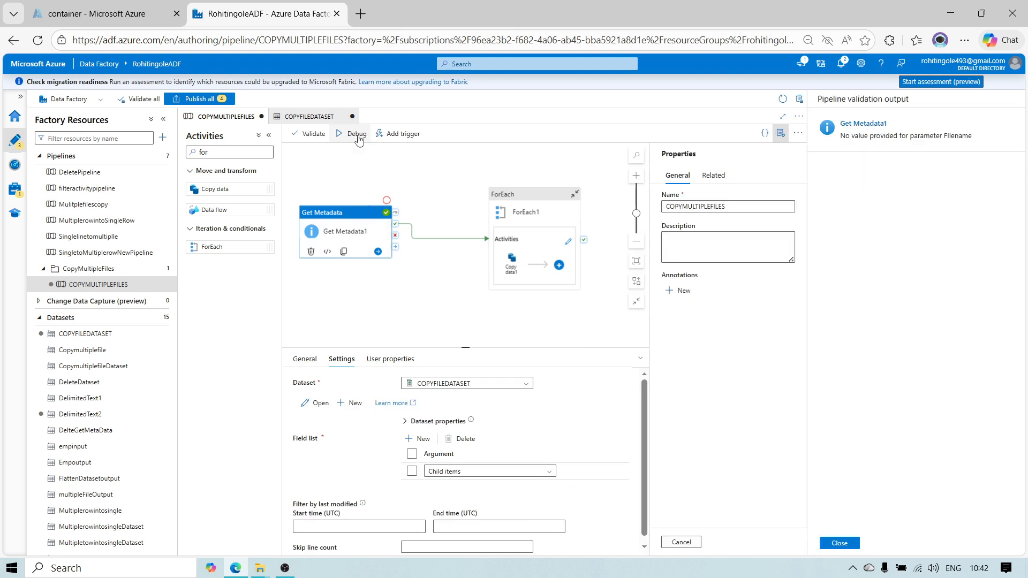
left_click(780, 134)
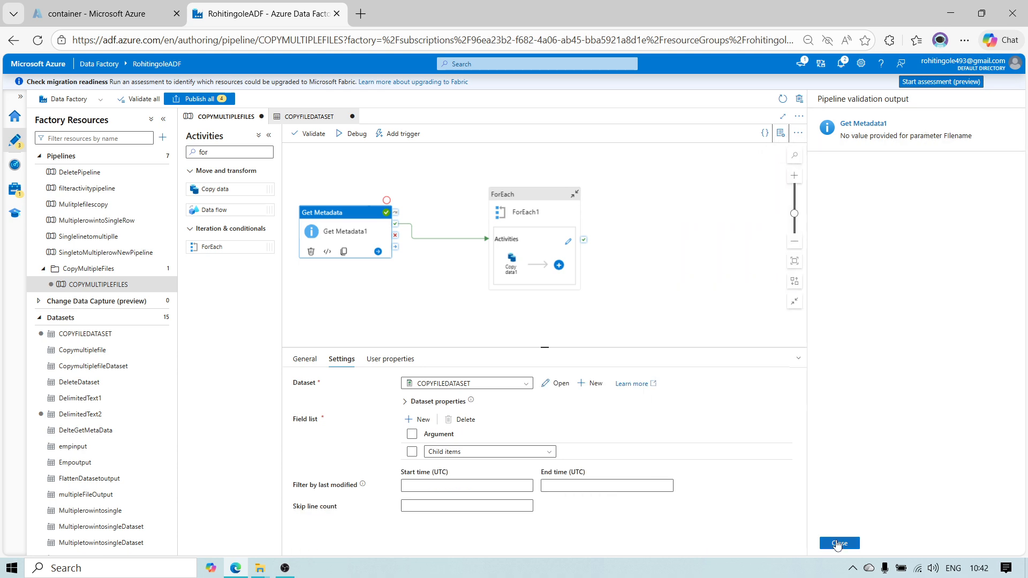
left_click(839, 544)
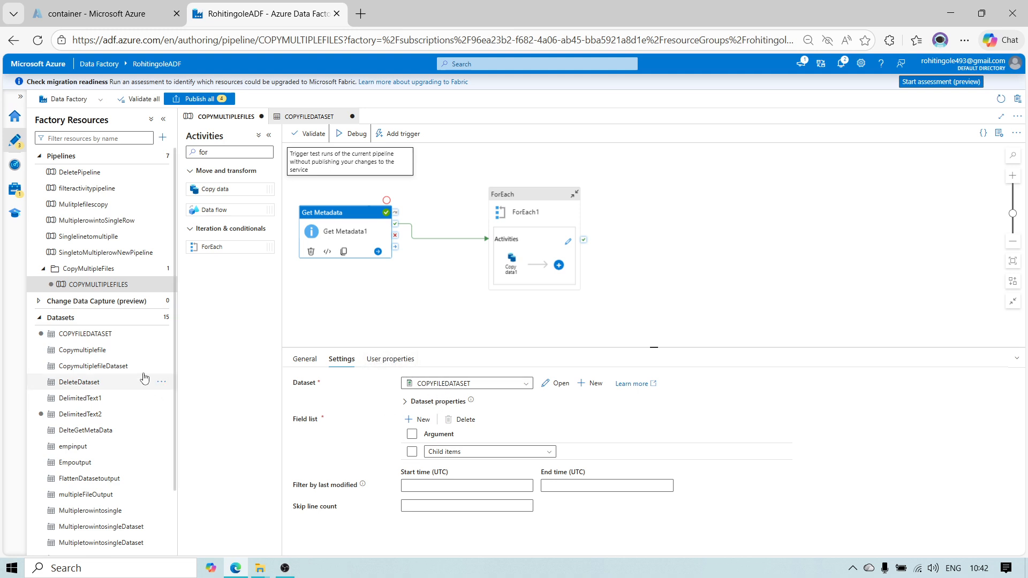
- Clear COPYFILEDATASET from the source dataset of Copy data1 inside ForEach1
left_click(522, 210)
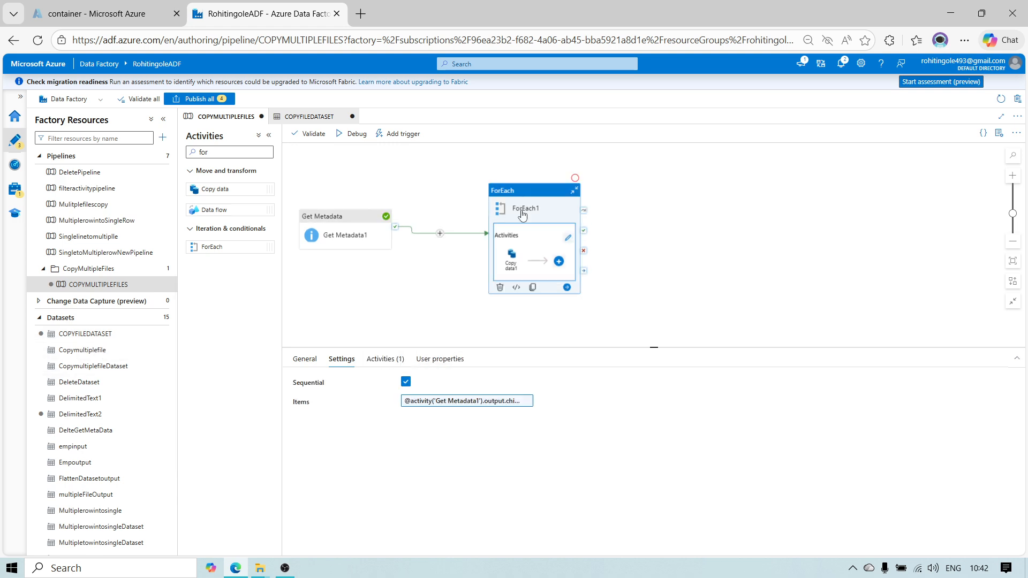
left_click(513, 266)
left_click(343, 361)
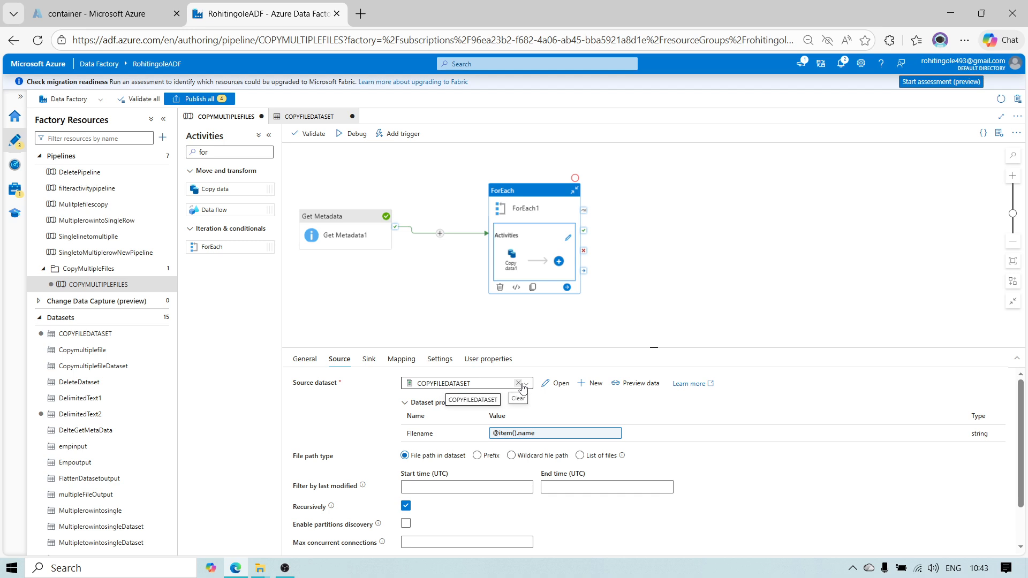
left_click(518, 385)
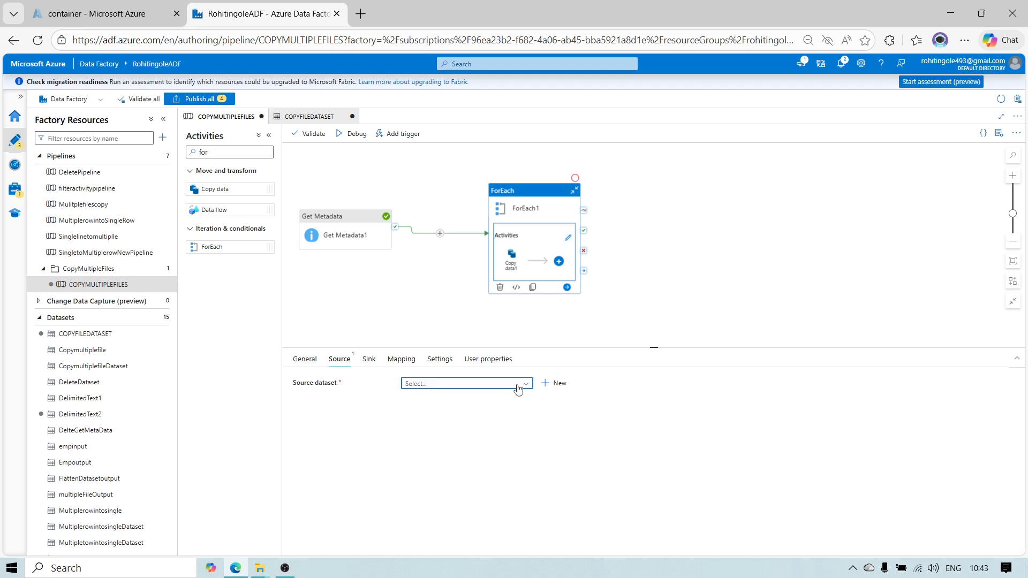
- Start a new source dataset for Copy data1, using Azure Blob Storage and the DelimitedText format
left_click(555, 384)
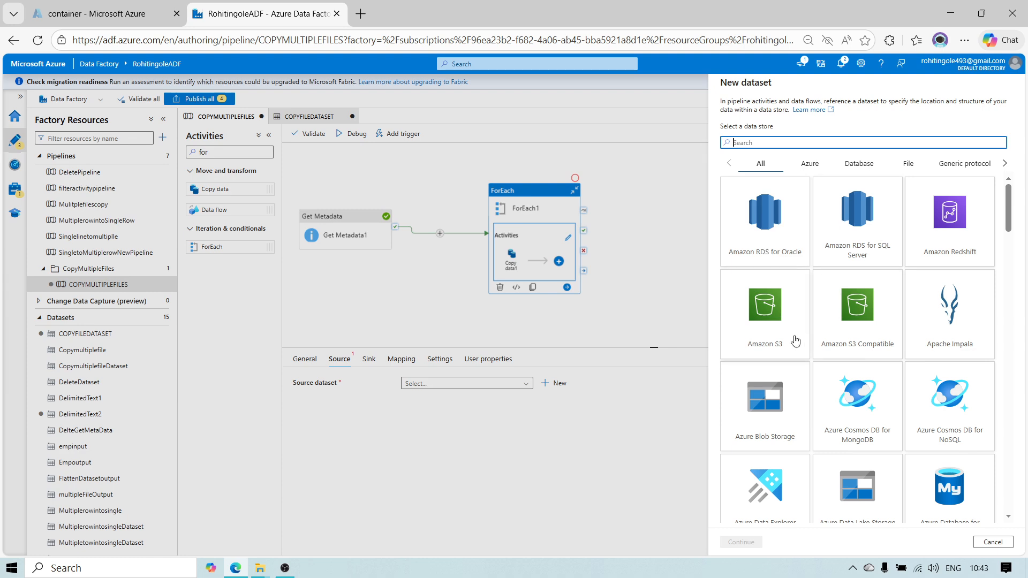
left_click(767, 431)
left_click(755, 548)
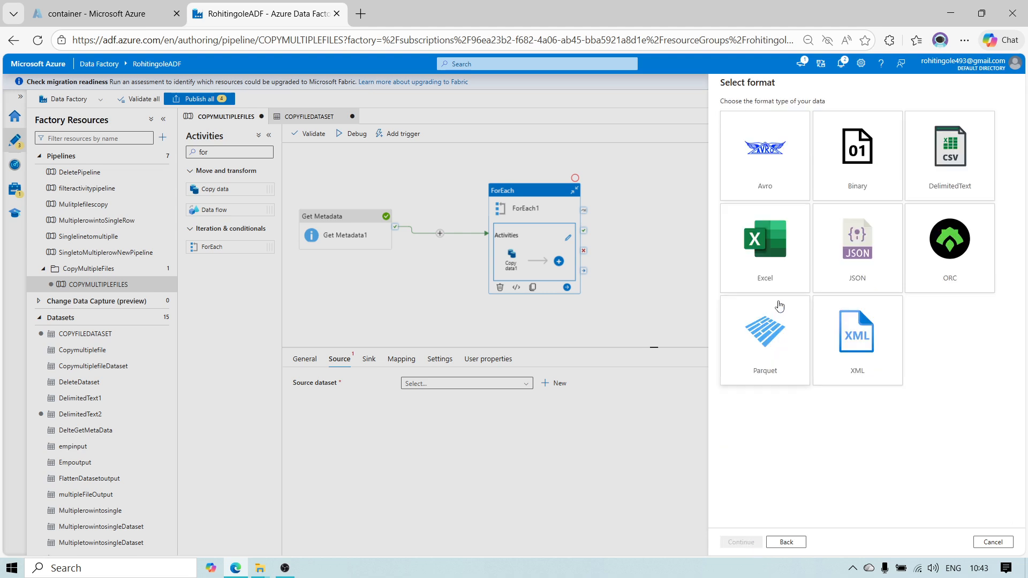
left_click(949, 159)
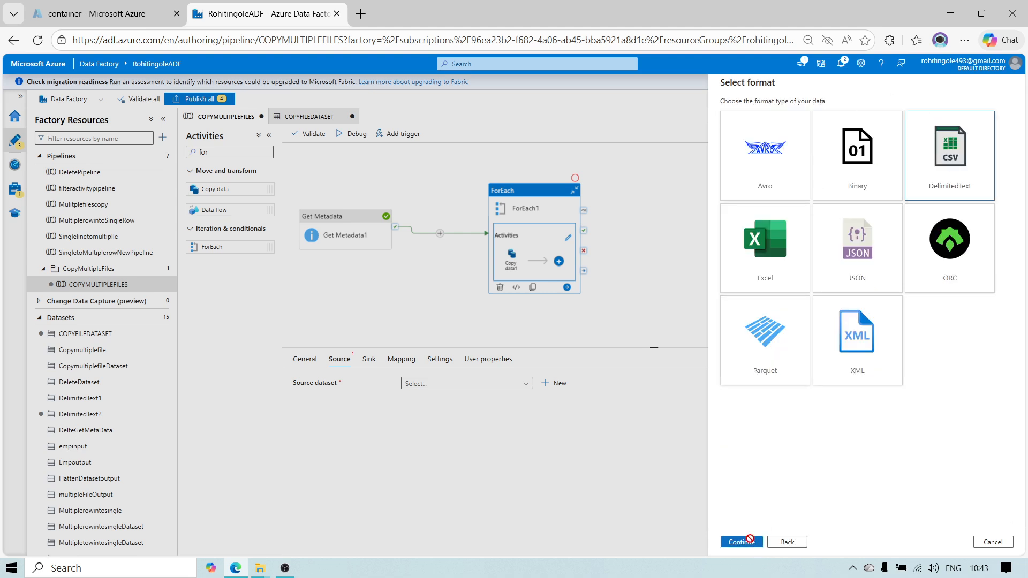
left_click(743, 542)
- Assign the Adlsls linked service to the new dataset and name it Copymultifileoutputdataset
left_click(756, 146)
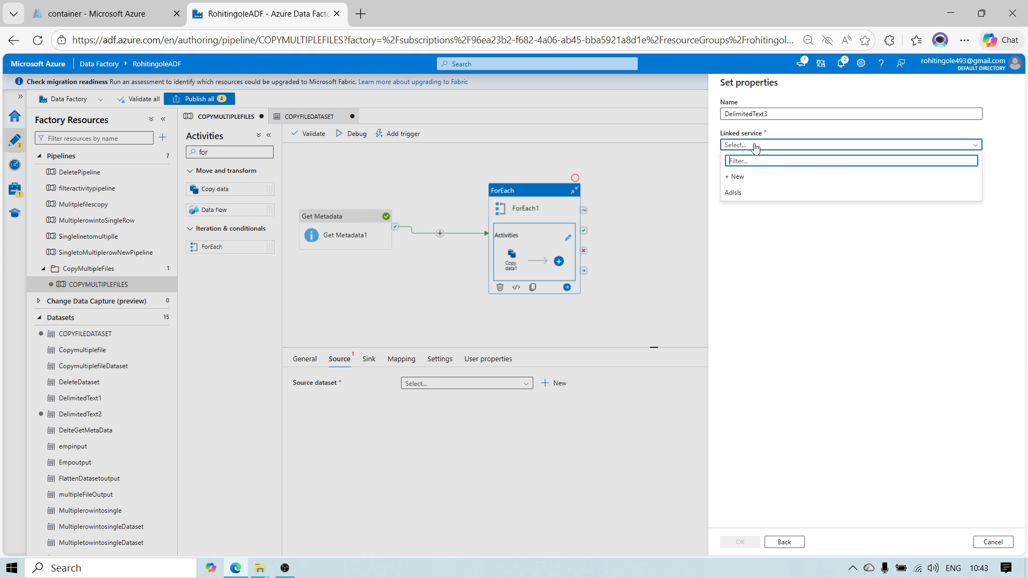
left_click(744, 192)
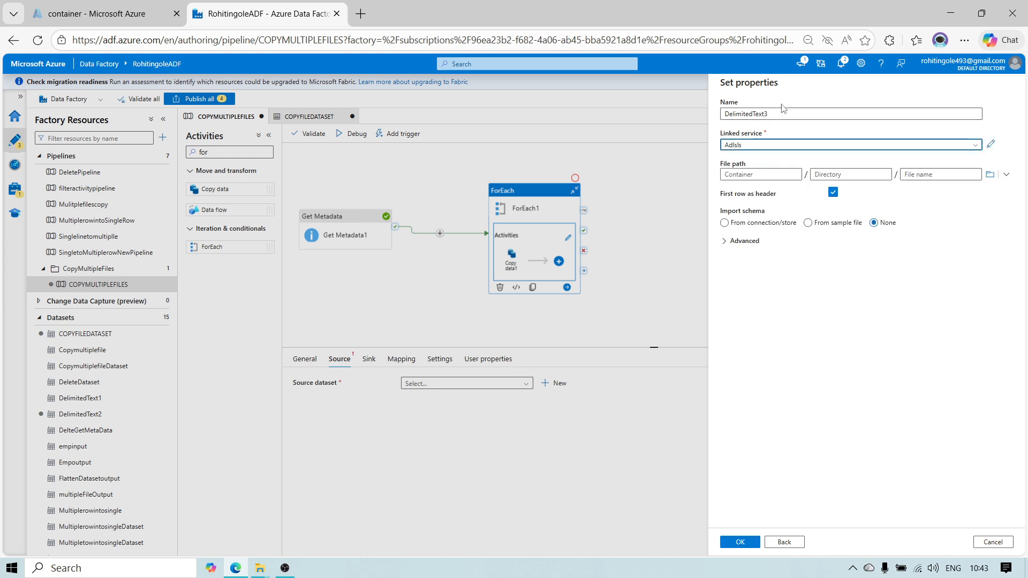
left_click_drag(781, 114, 621, 133)
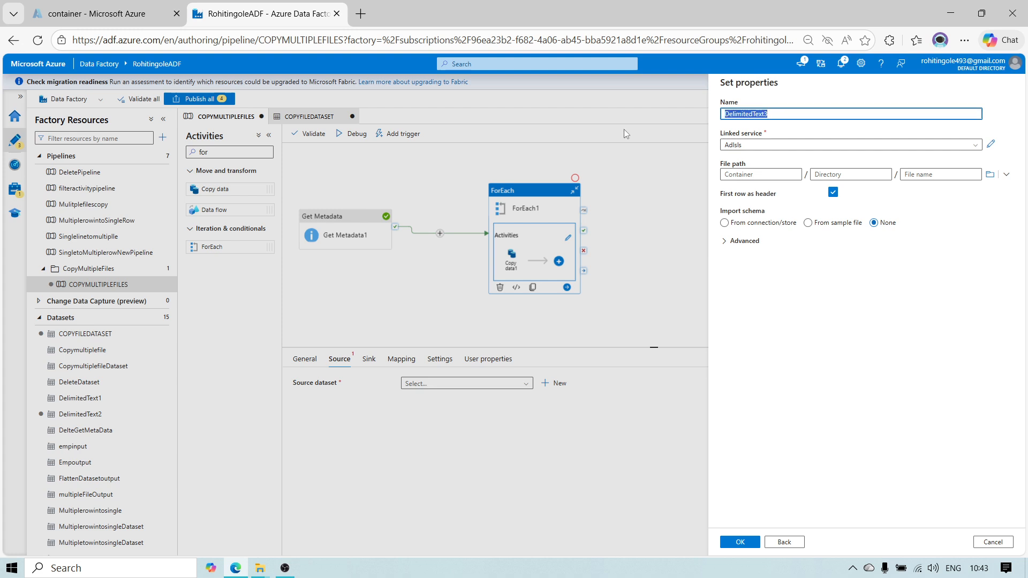
type("Copymultifileoutputdataset")
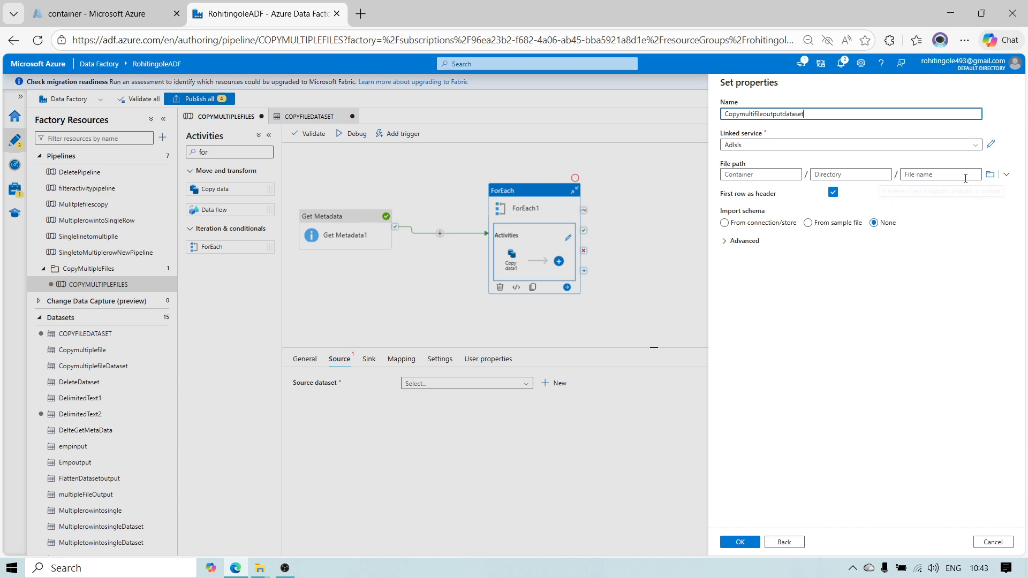
- Set the new dataset's path to container/OUTPUTMULTIPLE, set schema import to None, and create the dataset
left_click(990, 175)
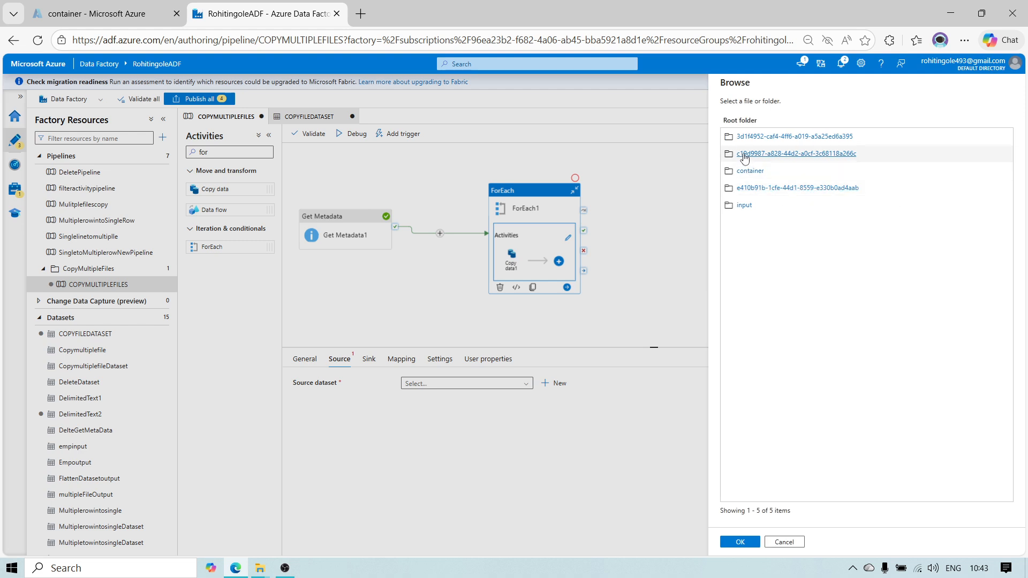
left_click(751, 170)
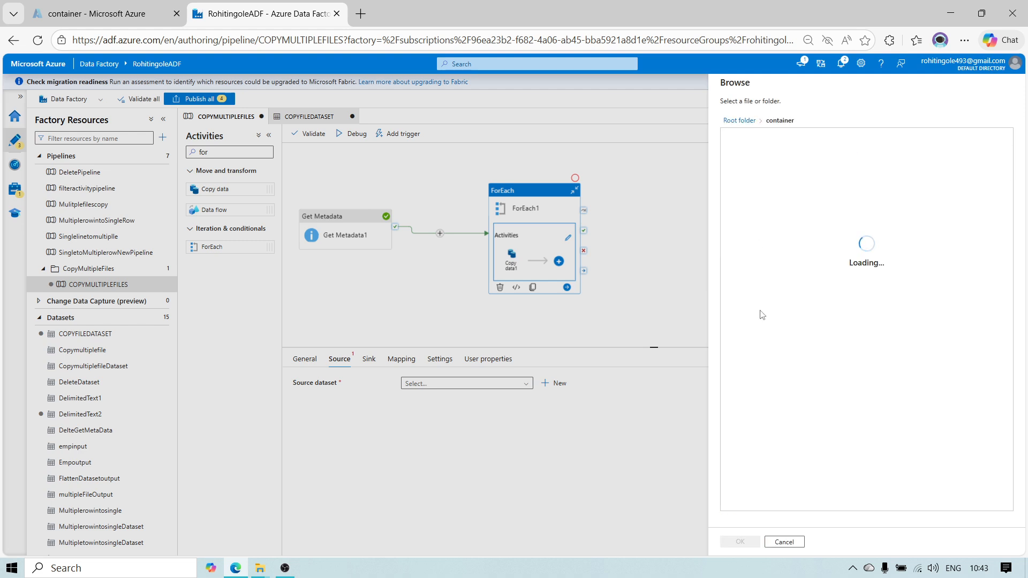
left_click(740, 542)
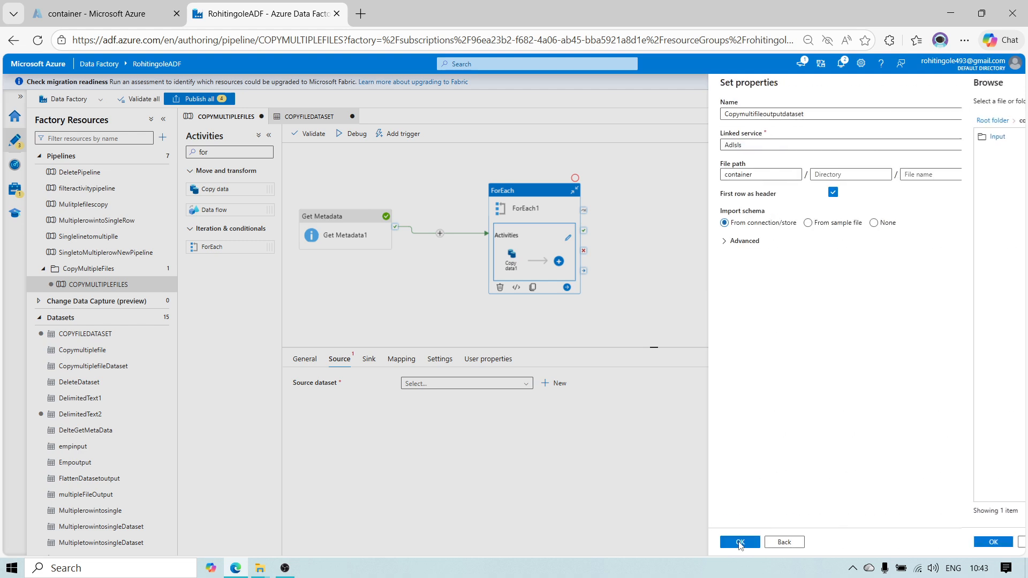
left_click(828, 173)
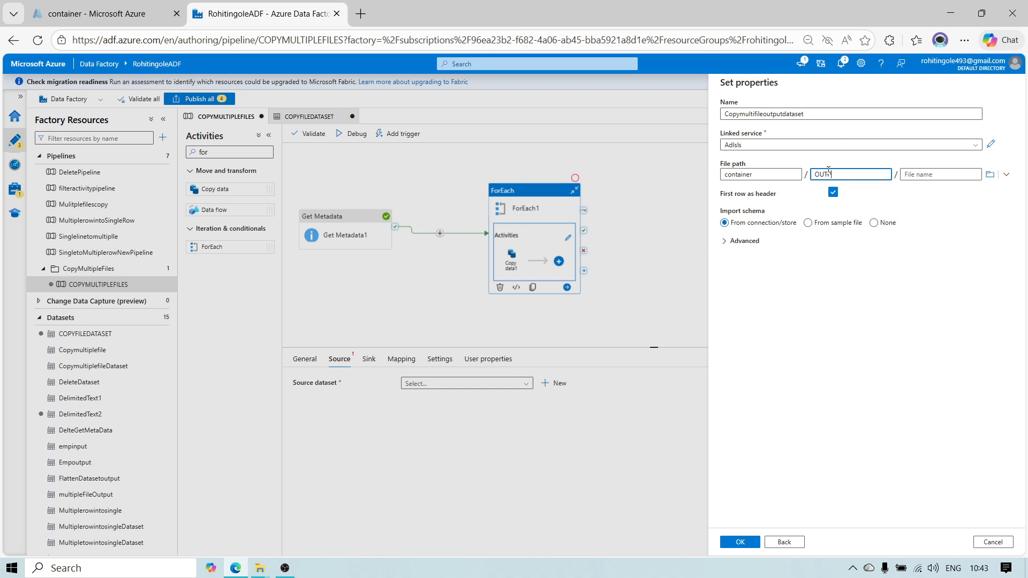
type("OUTPUTMULTIPLE")
left_click(874, 222)
left_click(740, 544)
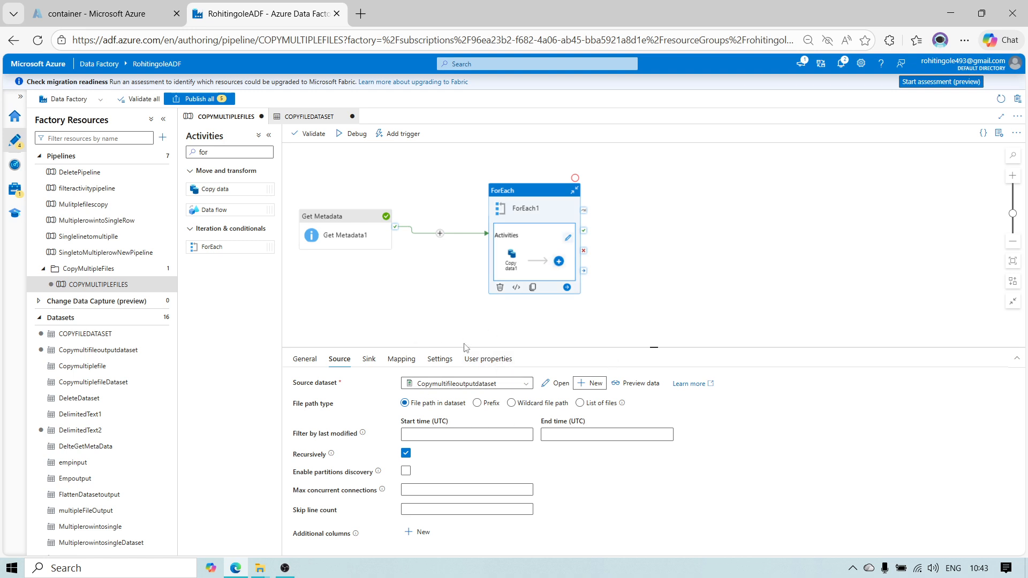
- Open Copymultifileoutputdataset and add a string parameter named FileName
left_click(558, 384)
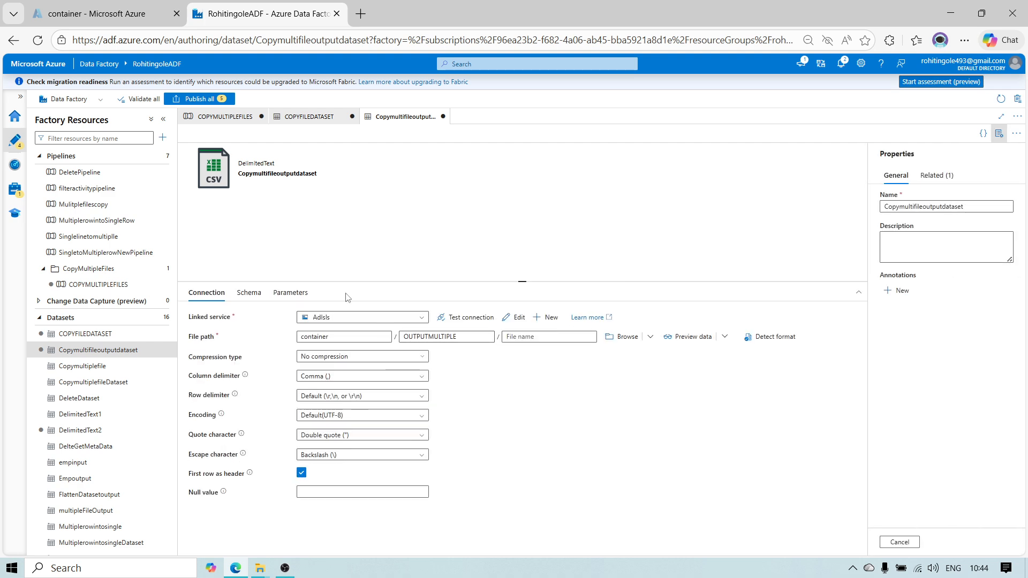
left_click(290, 293)
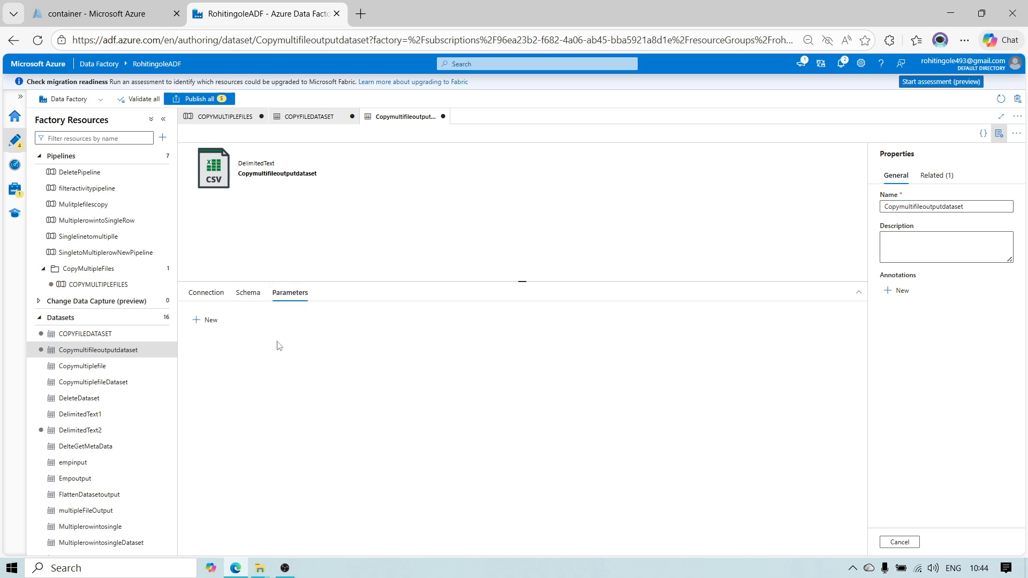
left_click(206, 321)
left_click(249, 357)
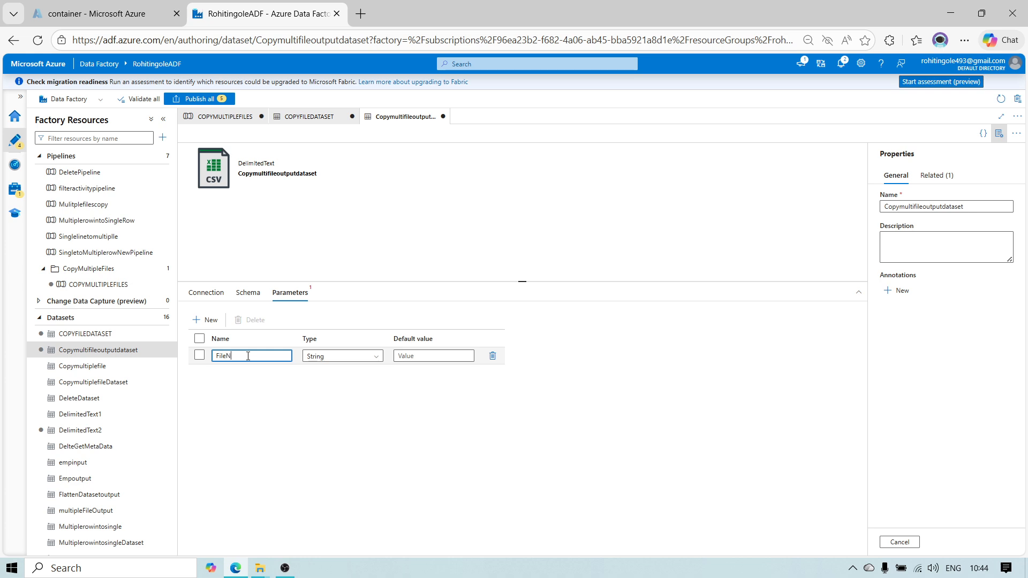
left_click(206, 293)
left_click(543, 337)
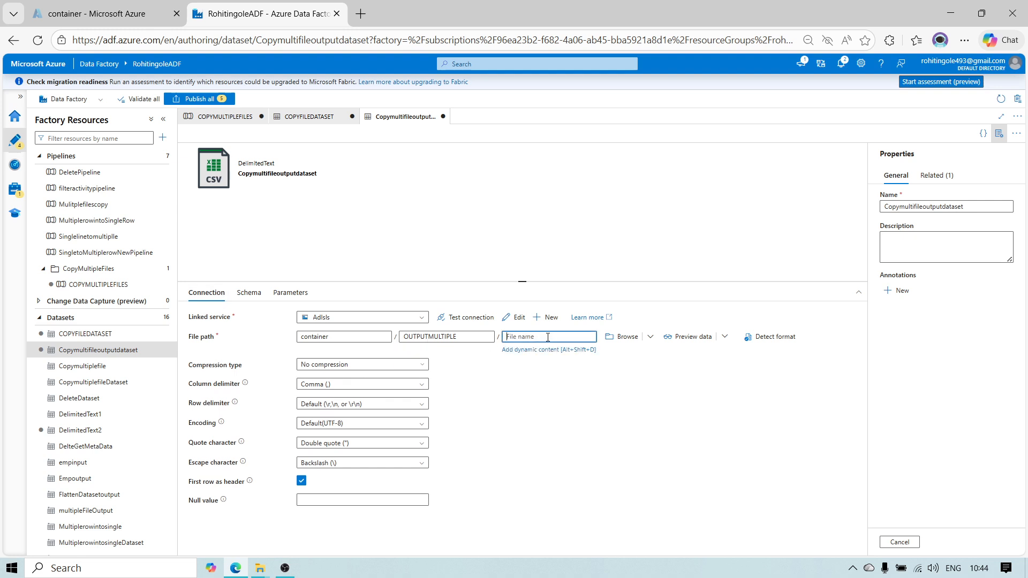
left_click(543, 350)
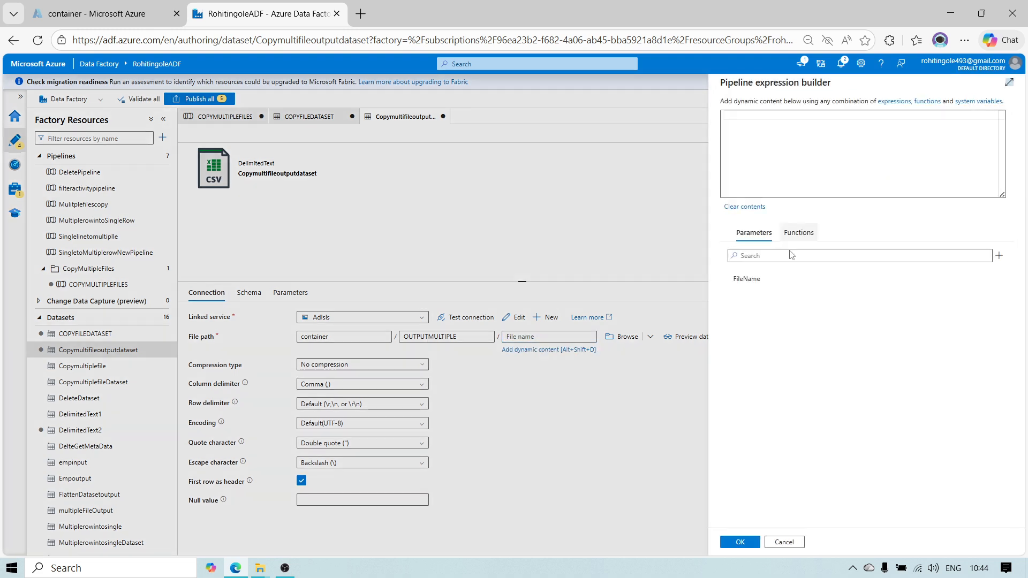
left_click(750, 280)
left_click(744, 543)
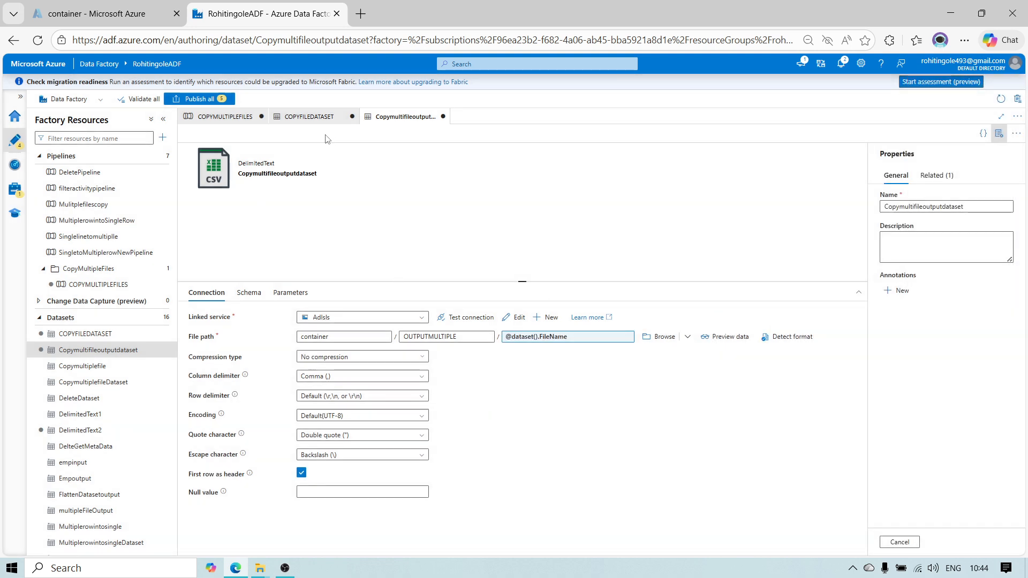
left_click(308, 120)
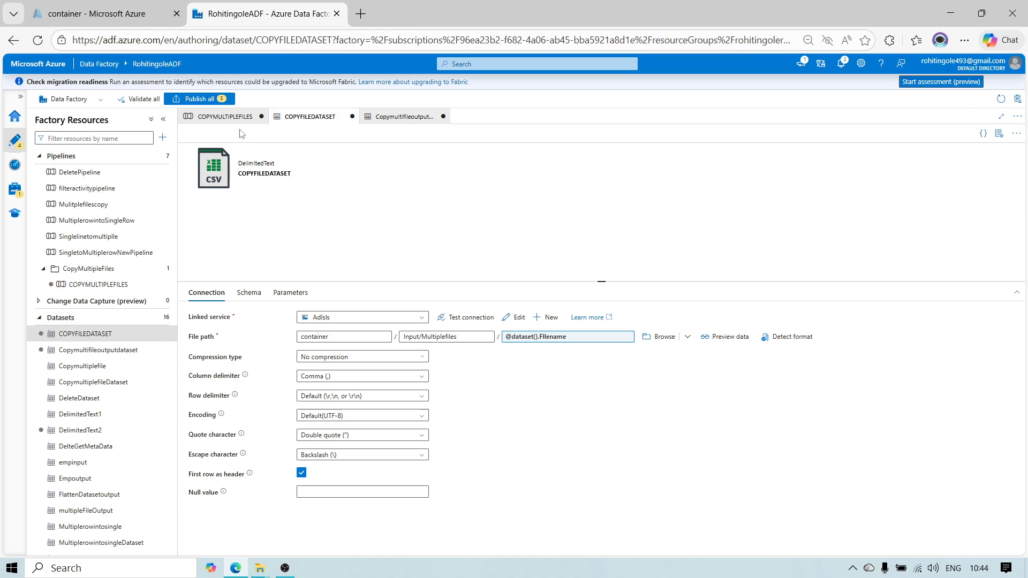
left_click(225, 117)
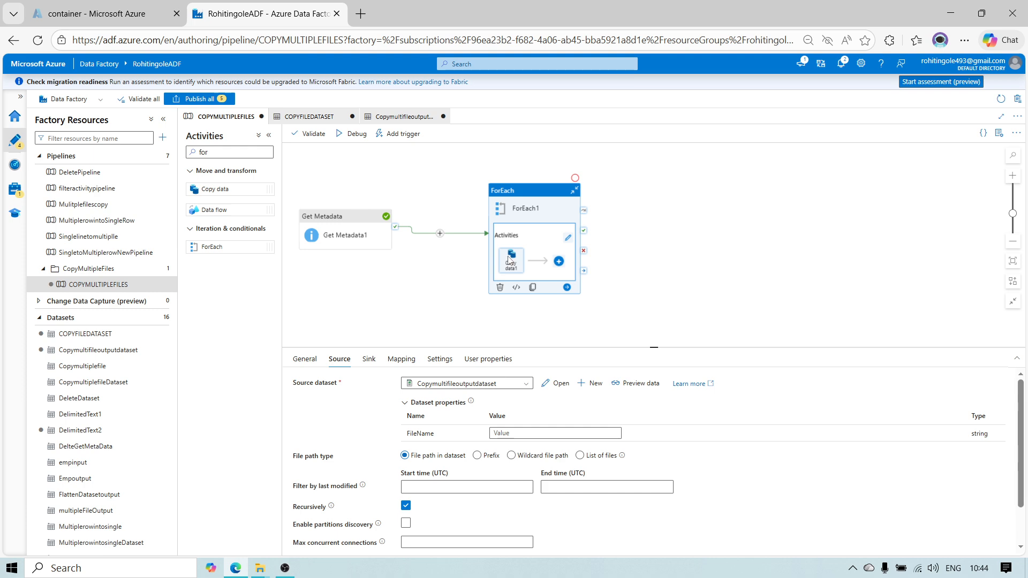
left_click(509, 433)
left_click(538, 444)
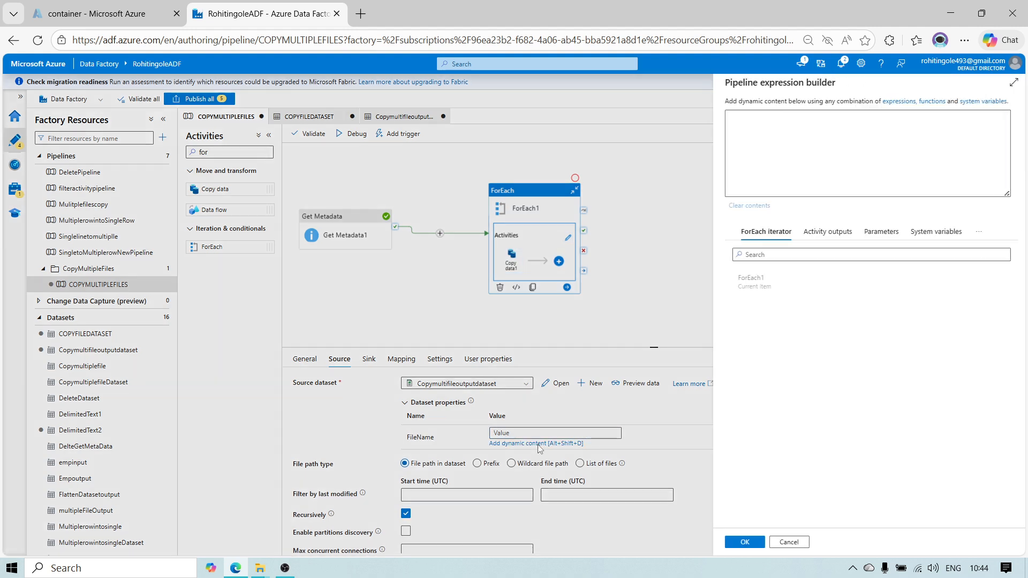
left_click(746, 279)
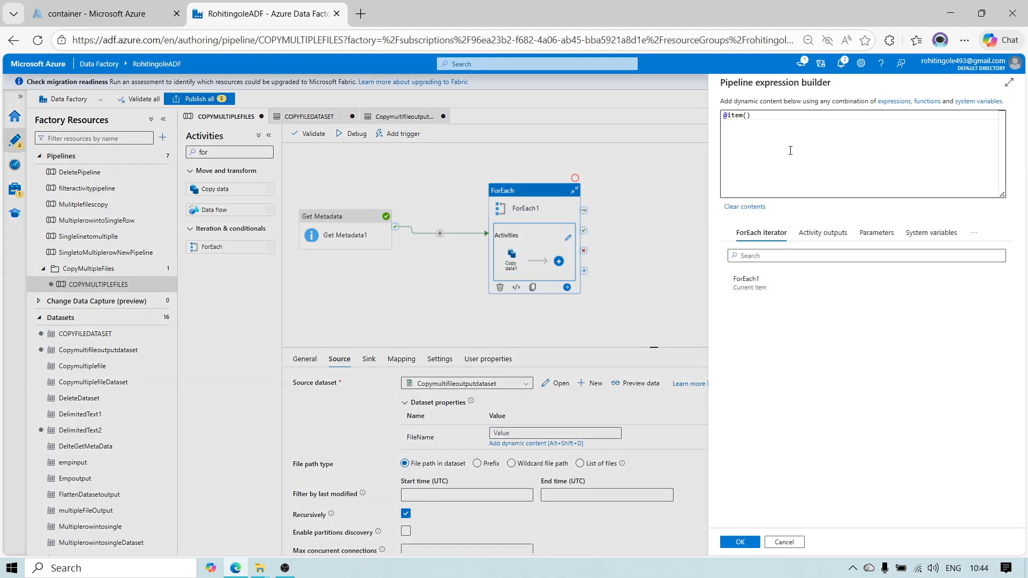
left_click(768, 114)
type(".n")
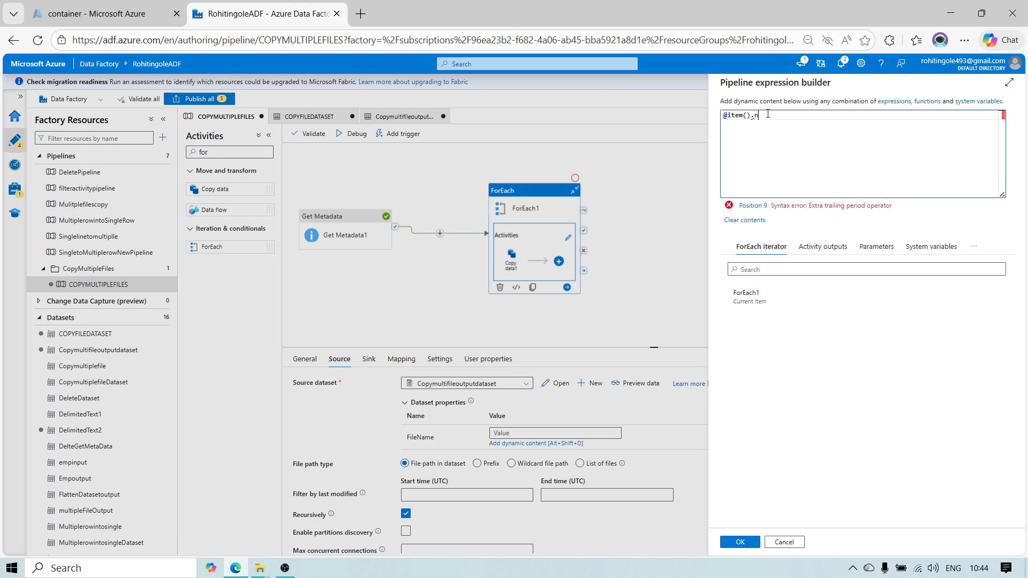
type("ame")
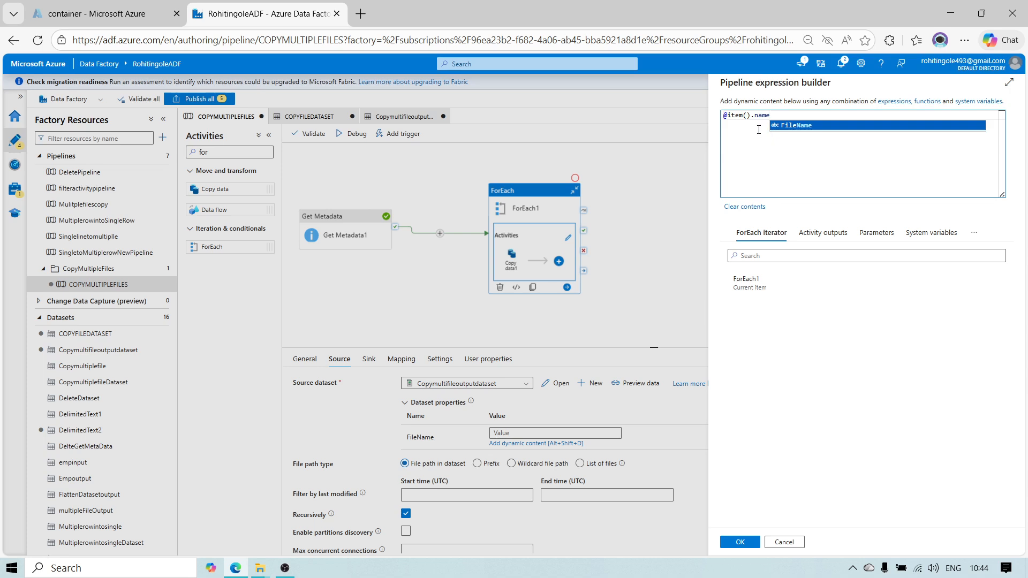
left_click(741, 542)
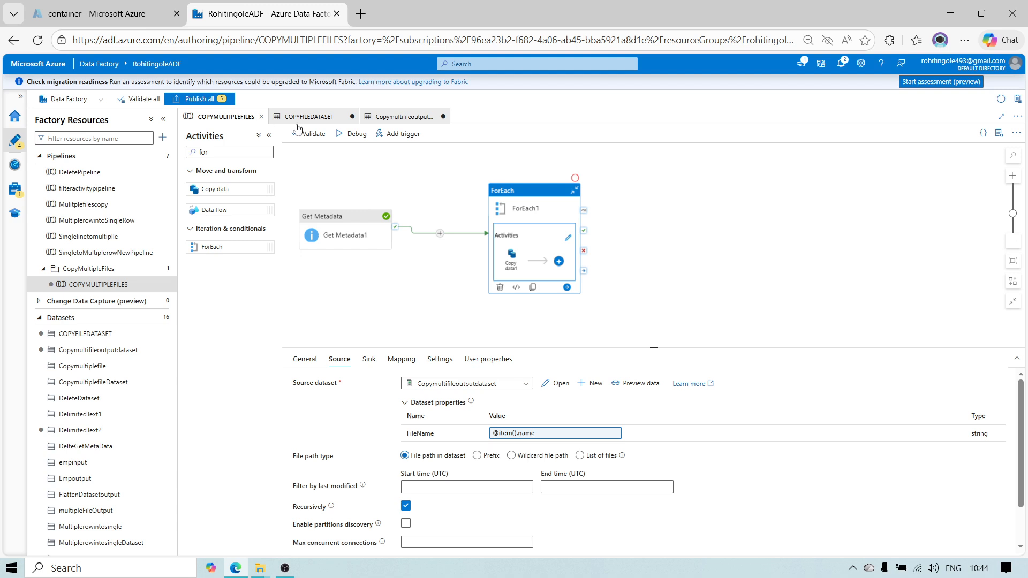
- Validate the COPYMULTIPLEFILES pipeline and examine the dataset settings of Get Metadata1 and Copy data1
left_click(311, 133)
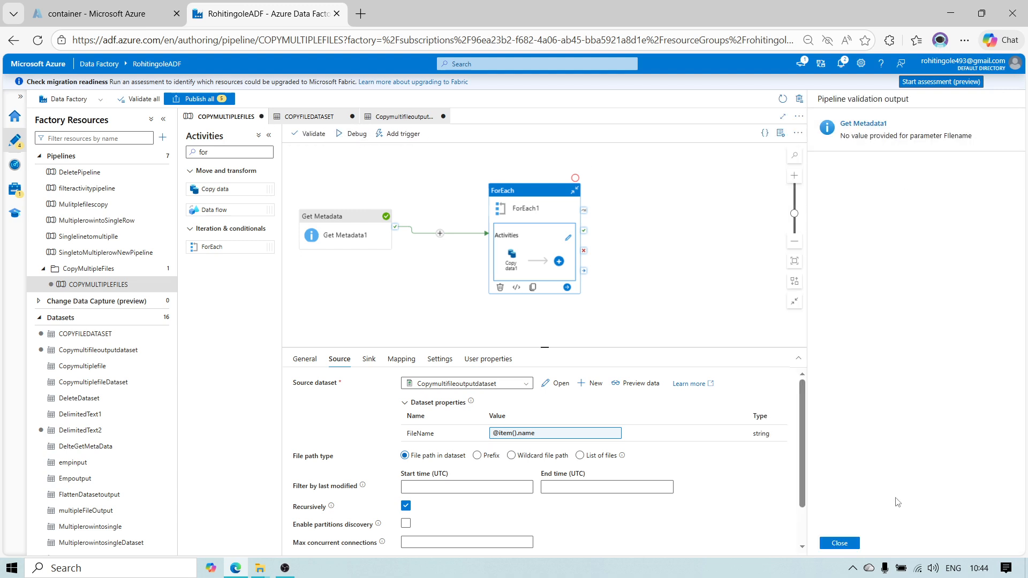
left_click(840, 543)
left_click(332, 216)
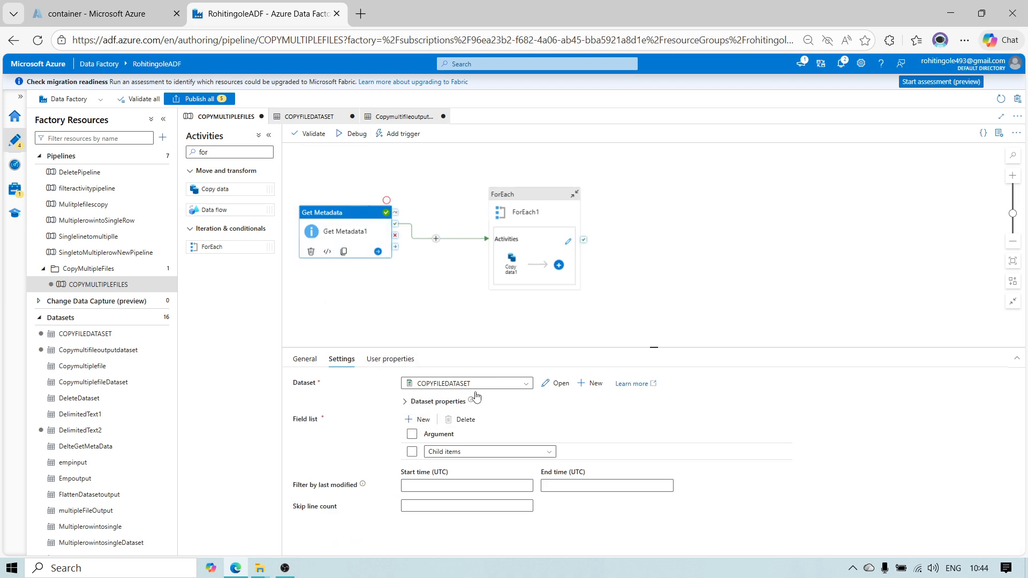
left_click(512, 266)
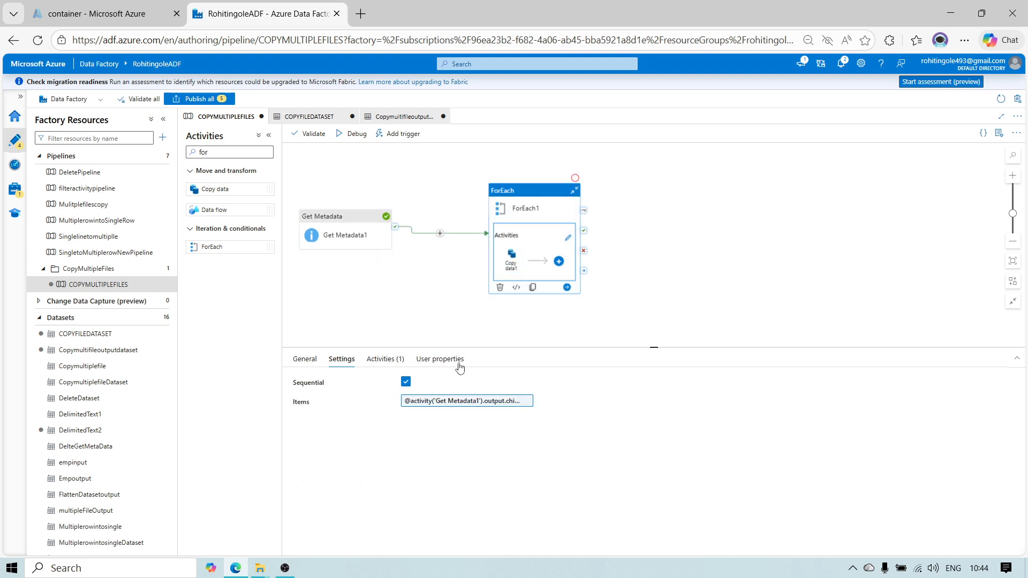
left_click(512, 261)
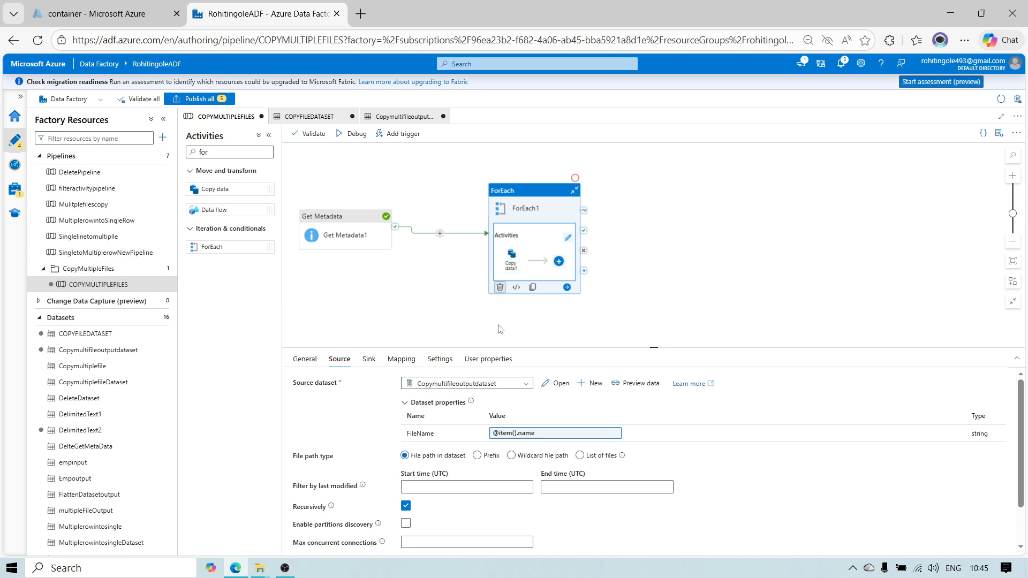
left_click(331, 225)
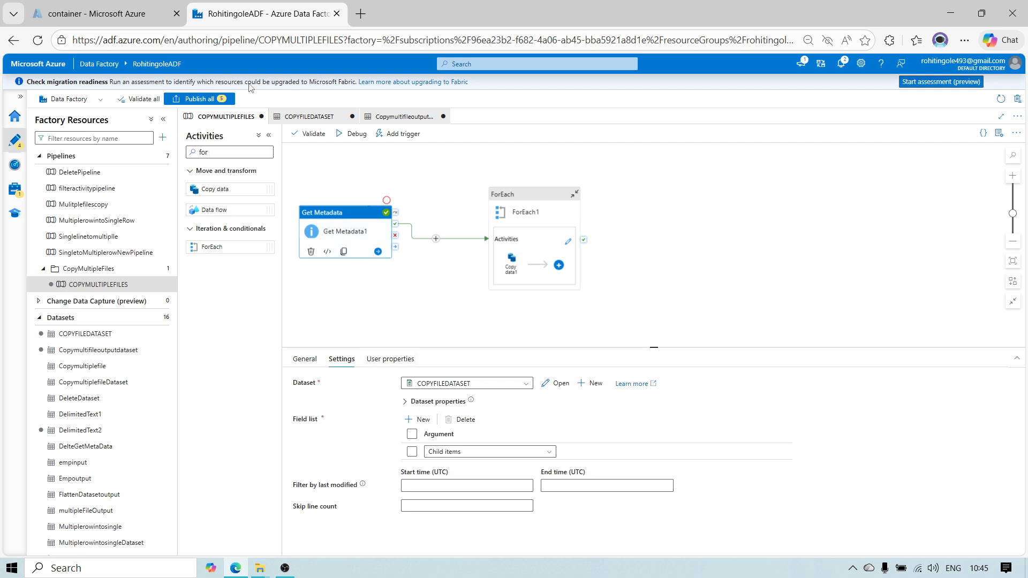
left_click(37, 40)
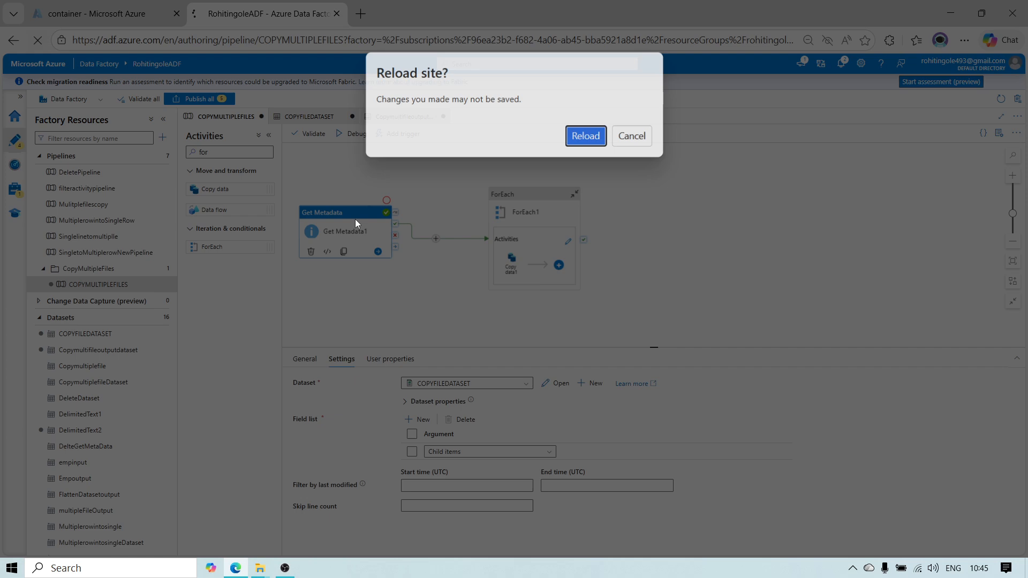
left_click(620, 143)
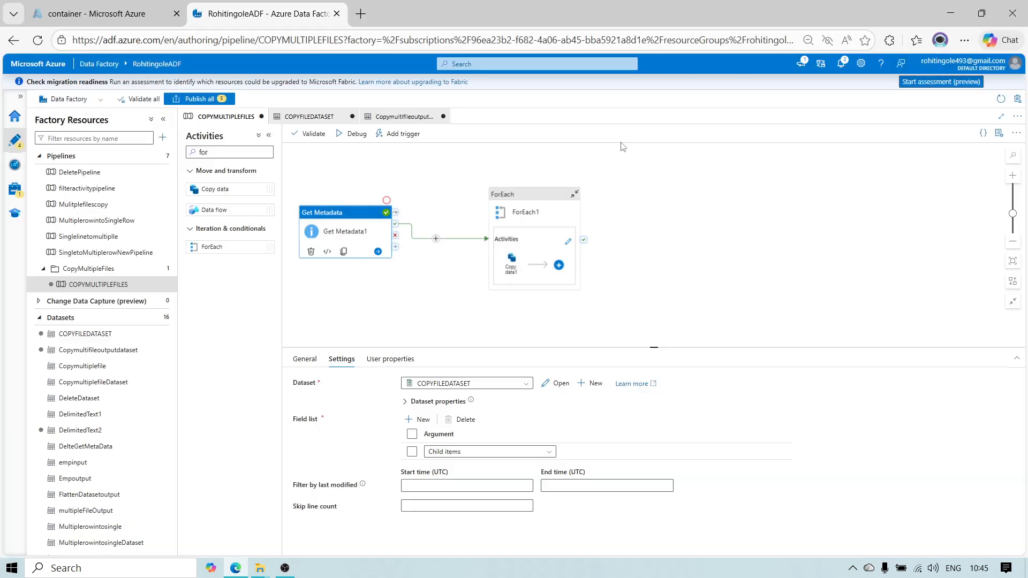
- Open COPYFILEDATASET from Get Metadata1, browse its file path to container/Input/Multiplefiles, and delete the dataset's Filename parameter
left_click(557, 384)
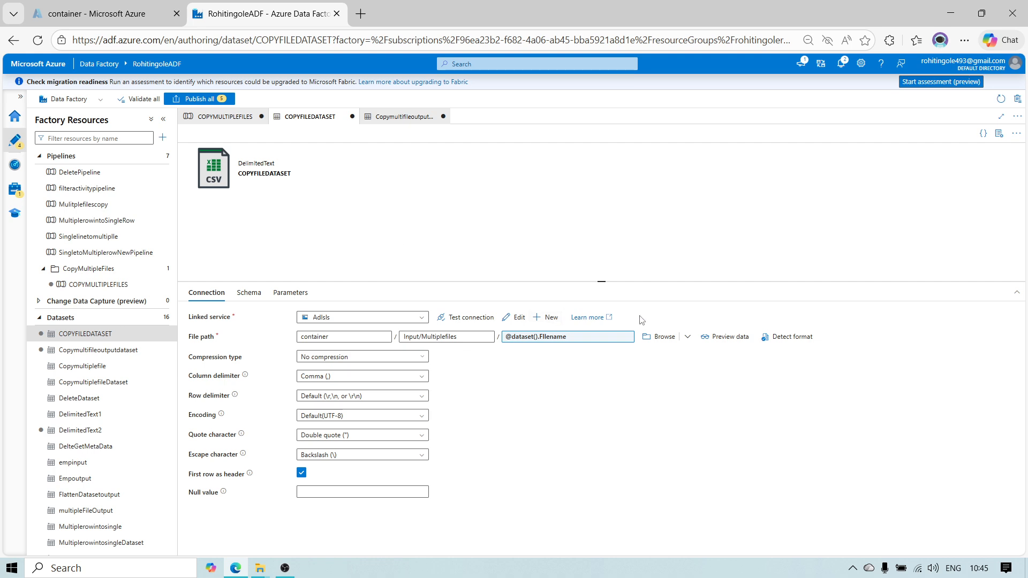
left_click(667, 338)
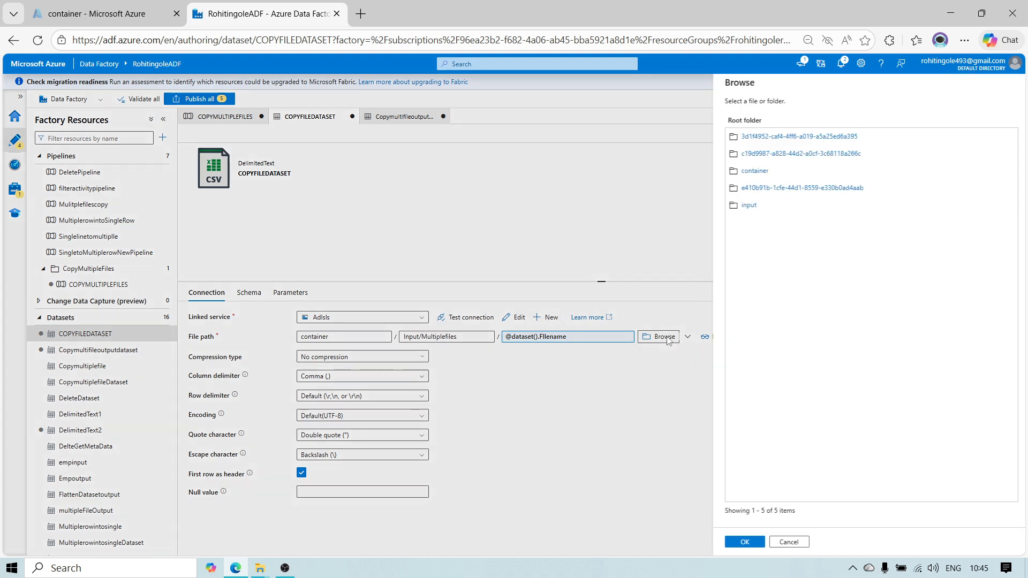
left_click(747, 171)
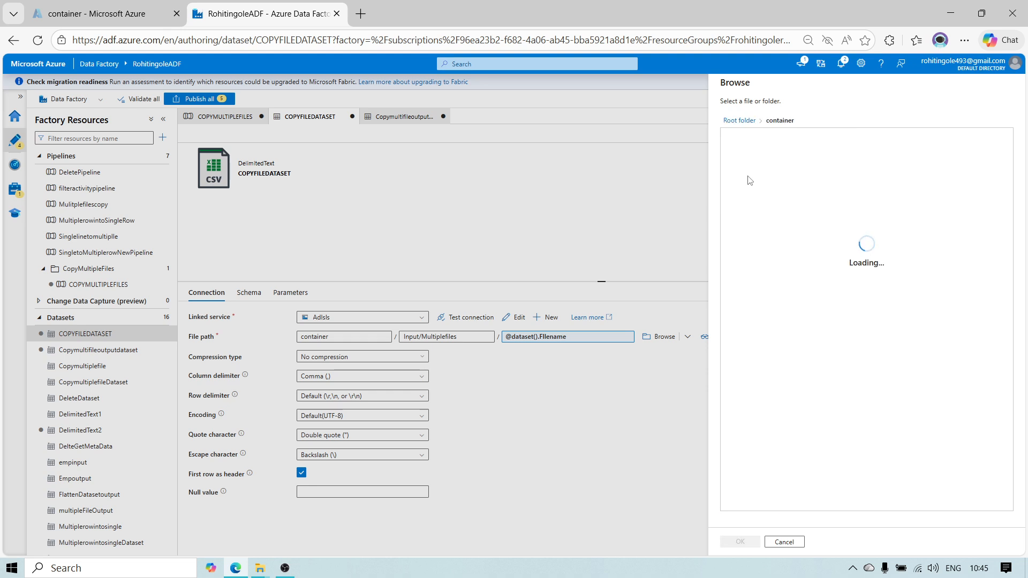
left_click(751, 140)
left_click(751, 140)
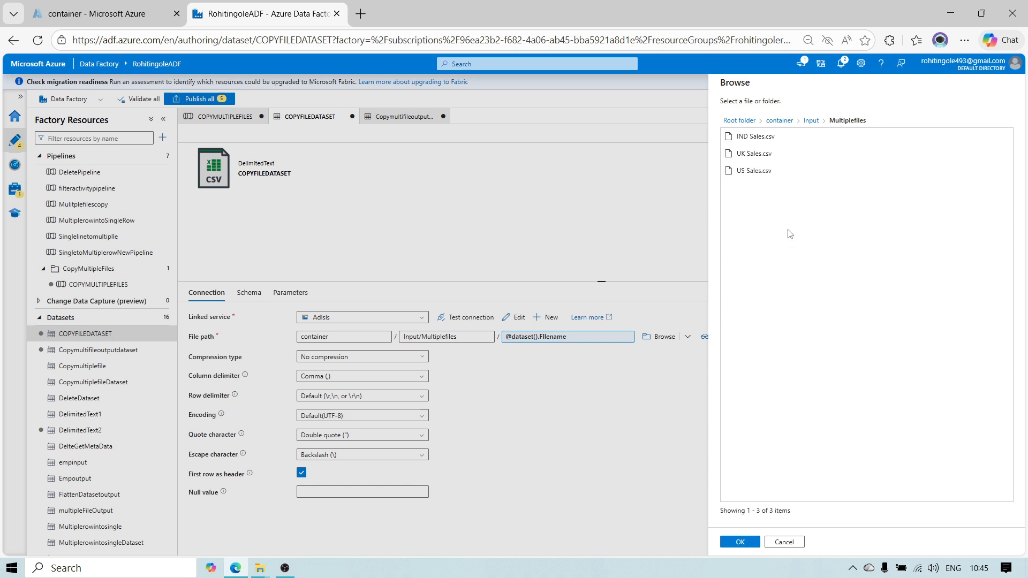
left_click(740, 542)
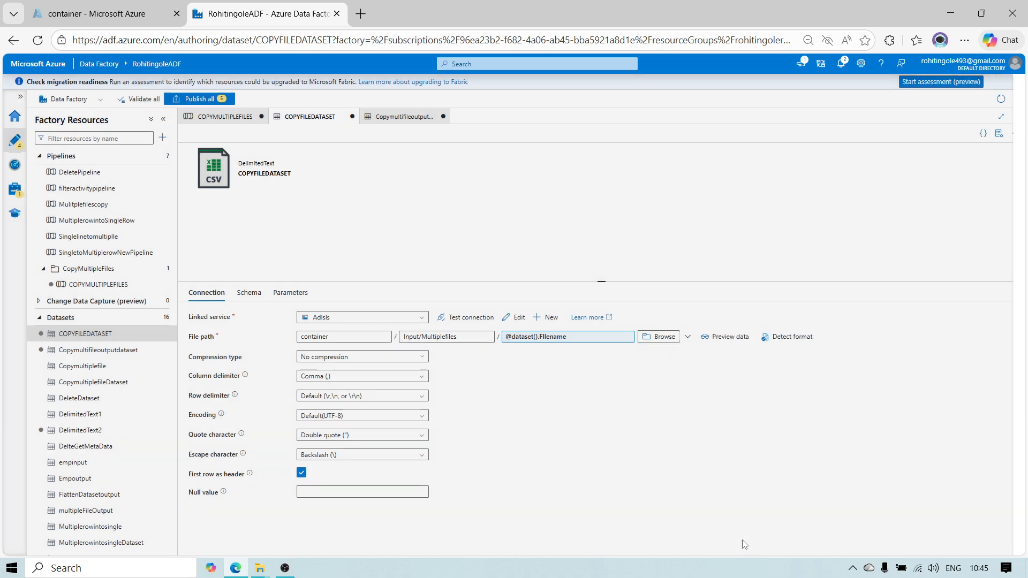
left_click(291, 292)
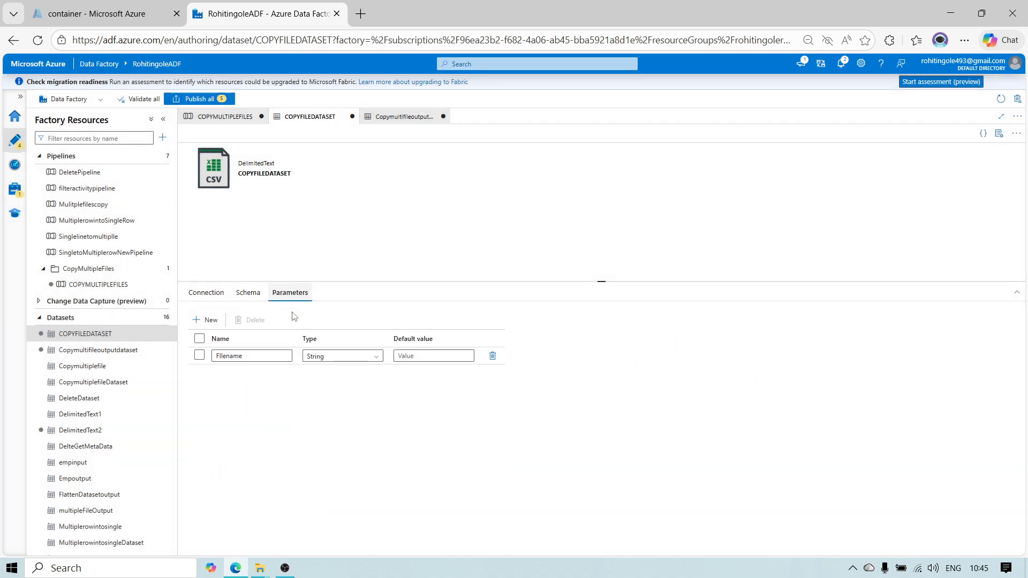
left_click(493, 356)
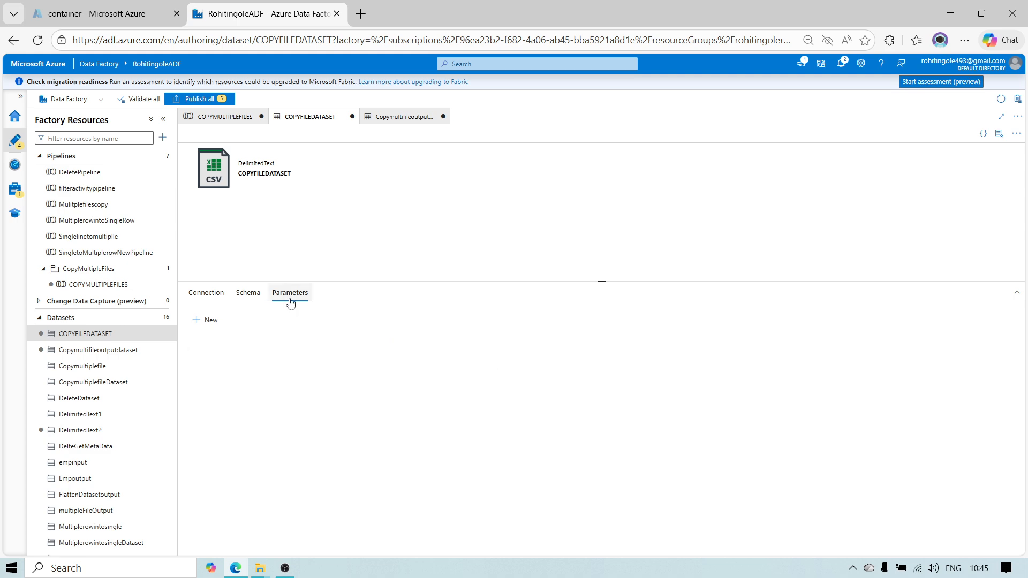
left_click(399, 116)
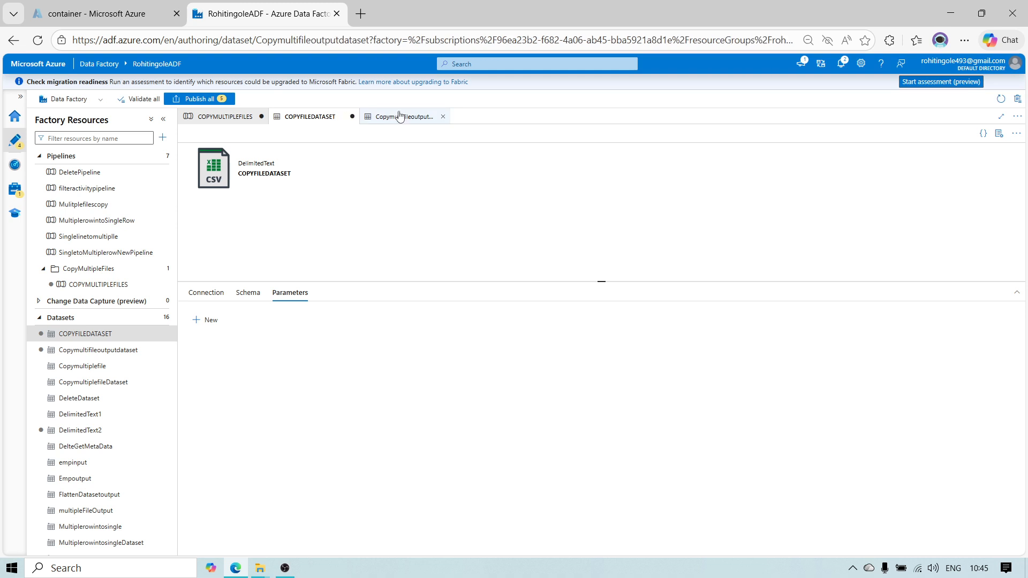
left_click(352, 116)
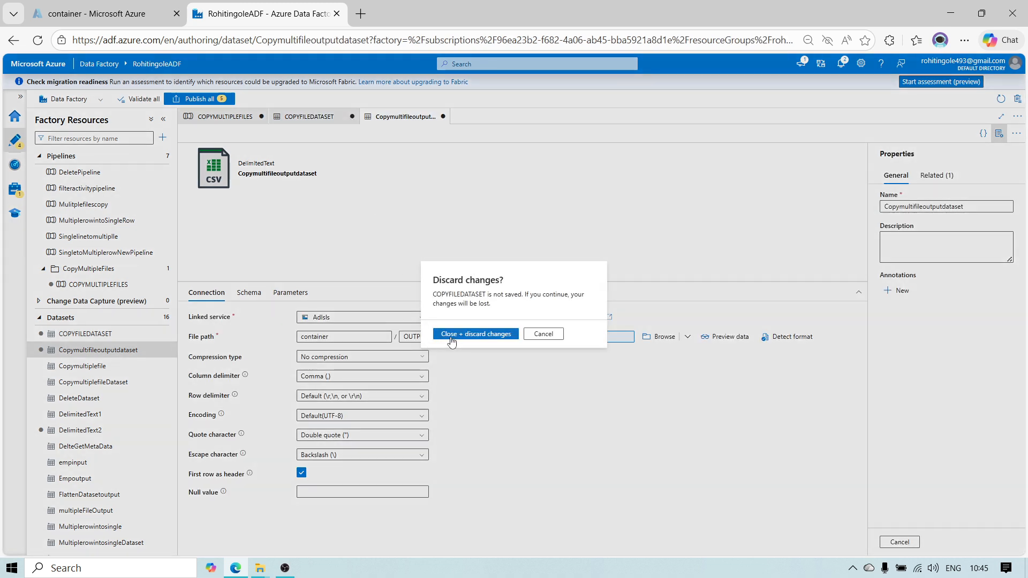
left_click(543, 335)
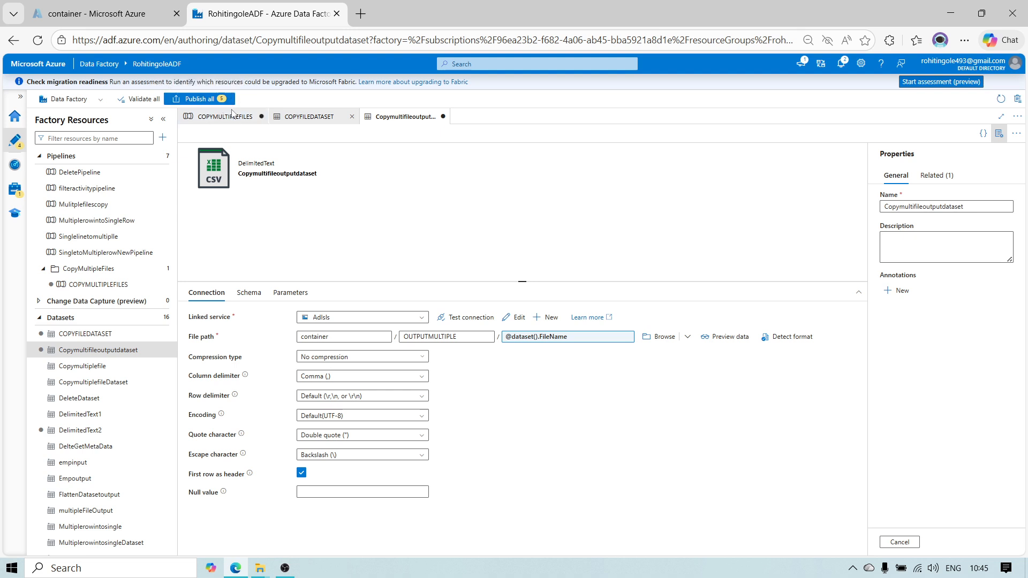
left_click(110, 335)
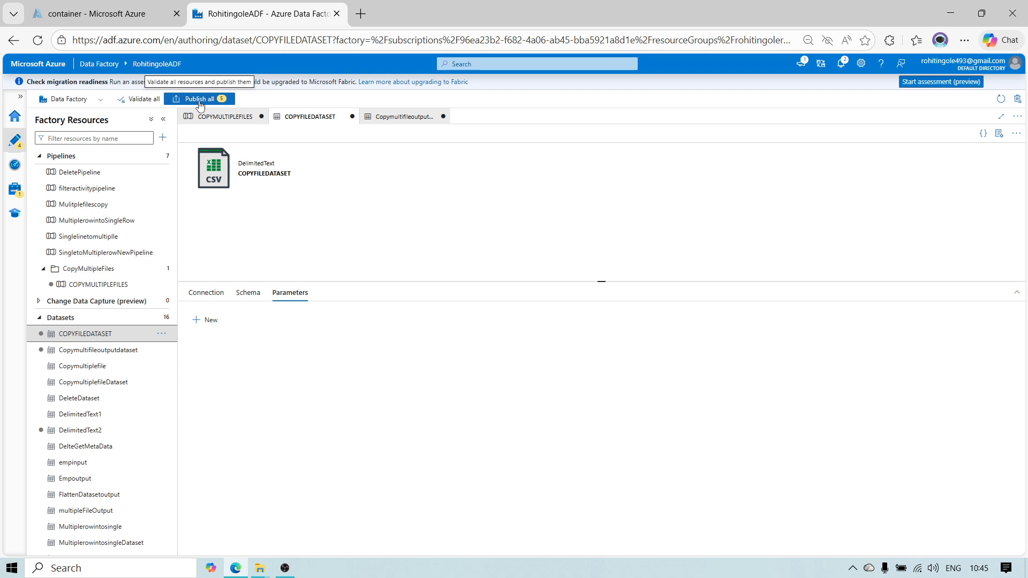
left_click(352, 117)
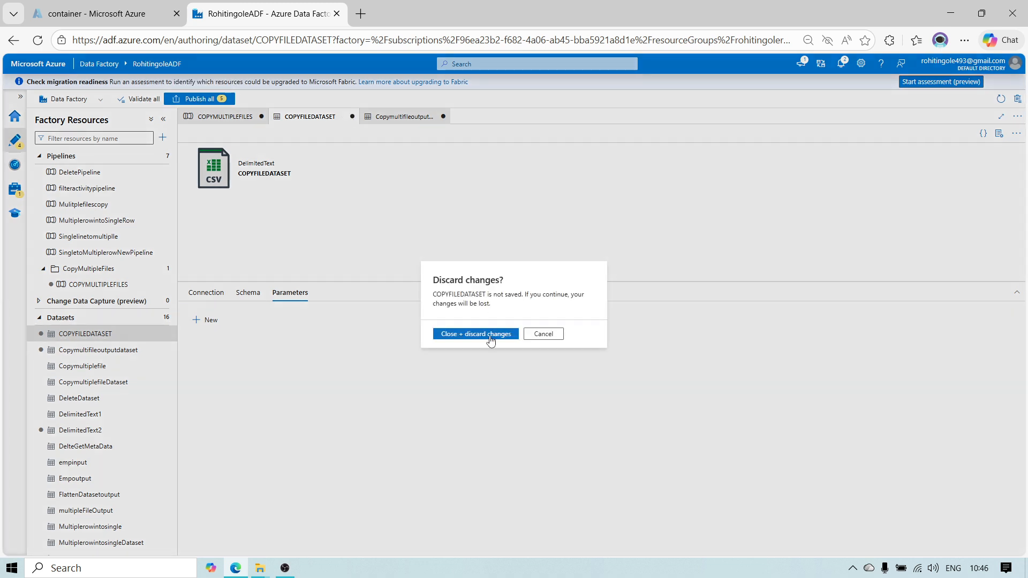
left_click(542, 336)
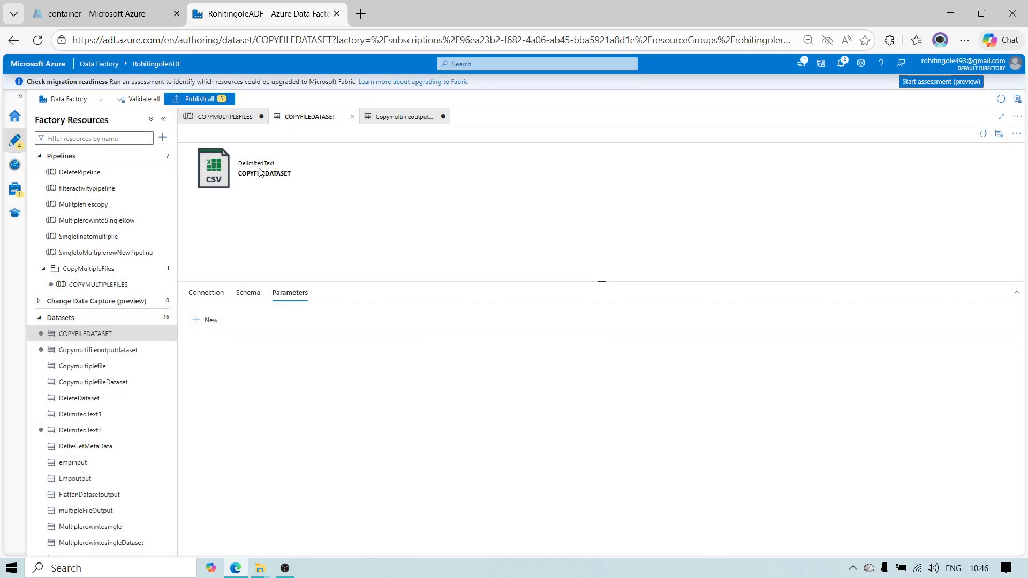
- Return to the COPYMULTIPLEFILES pipeline, review Get Metadata1's settings, and dismiss the pipeline validation output
left_click(231, 119)
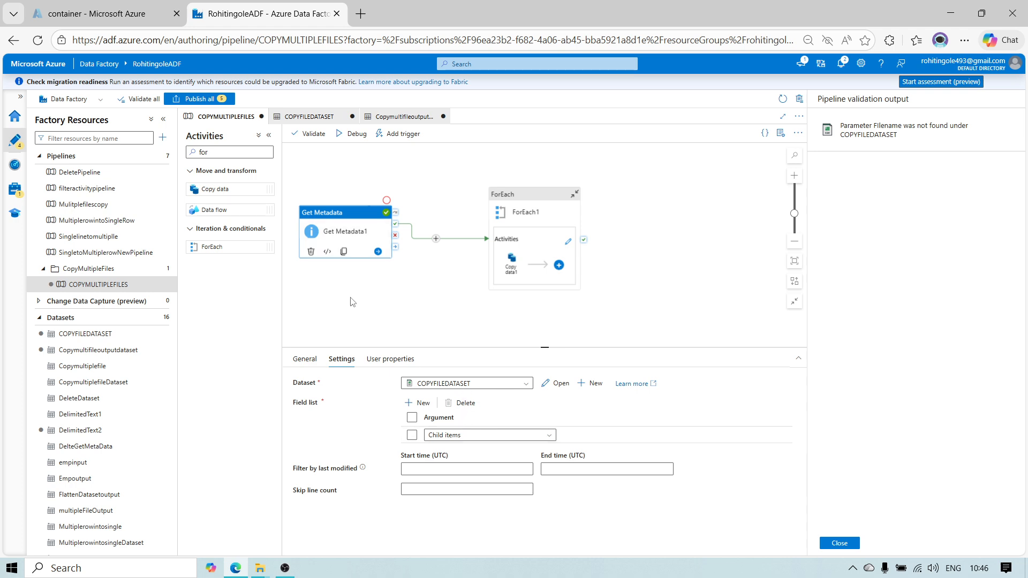
left_click(305, 358)
left_click(339, 365)
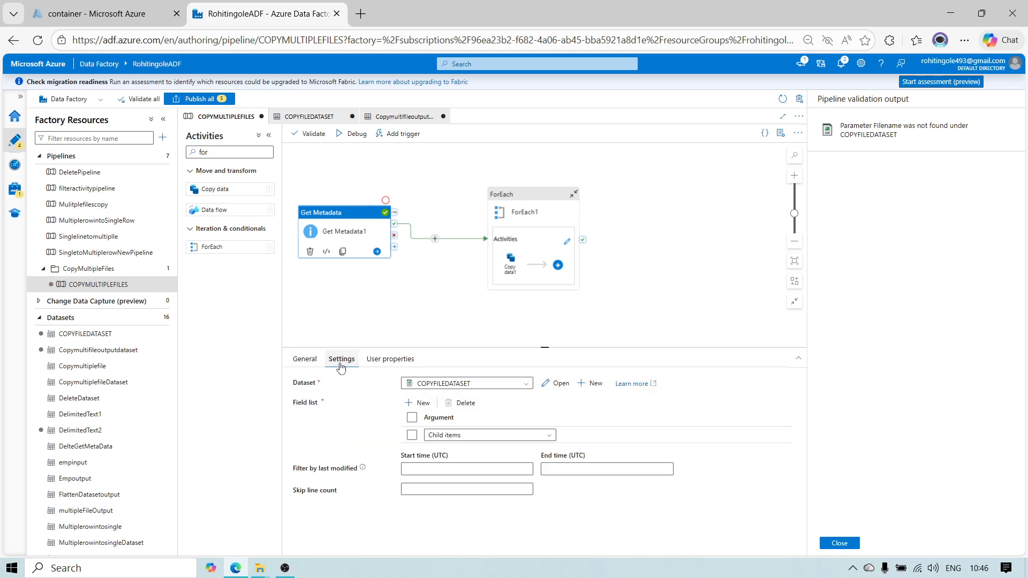
left_click(389, 319)
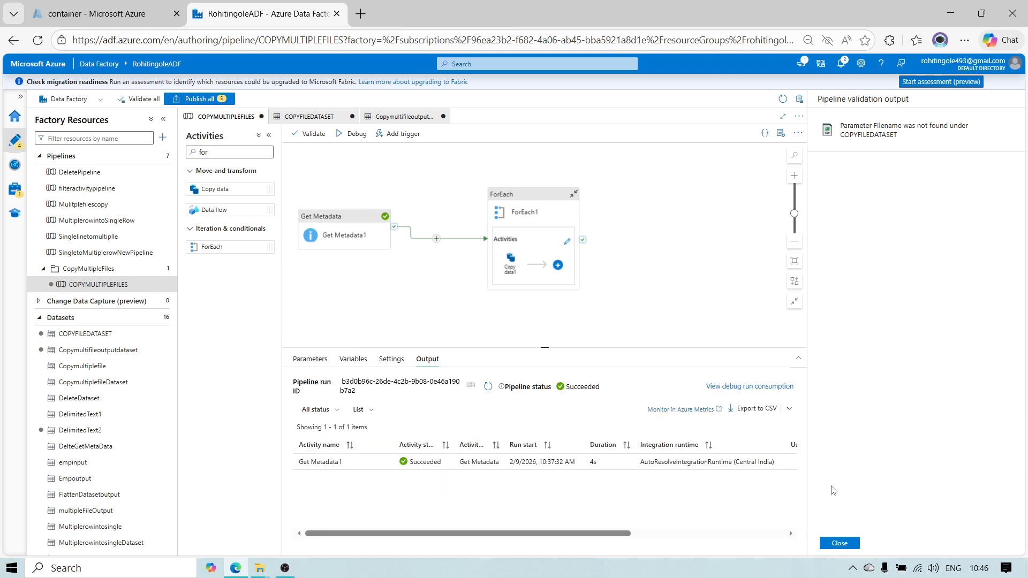
left_click(846, 544)
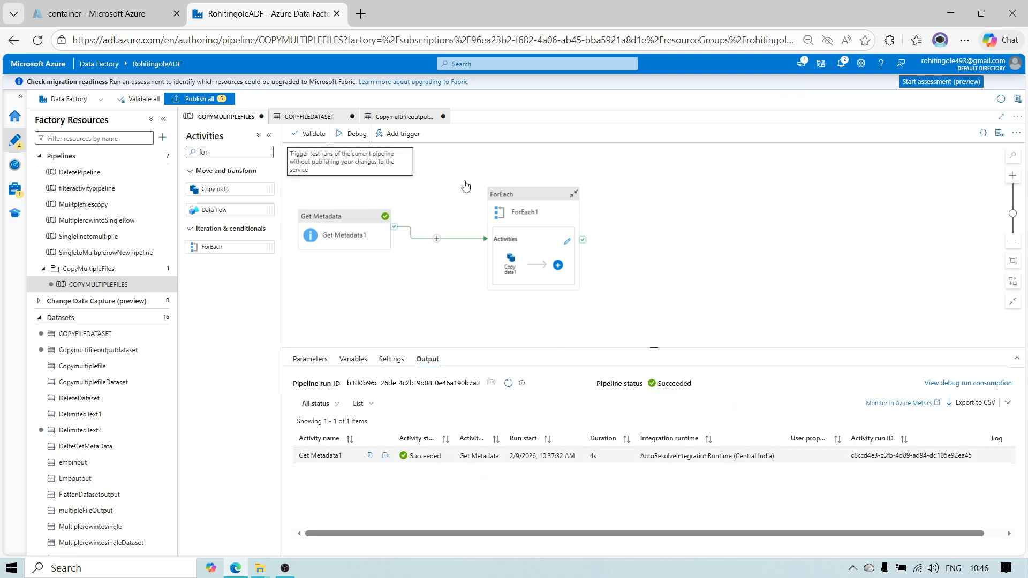
- Clear the dynamic file name expression from COPYFILEDATASET's file path so it points only to container/Input/Multiplefiles
left_click(292, 117)
left_click(214, 295)
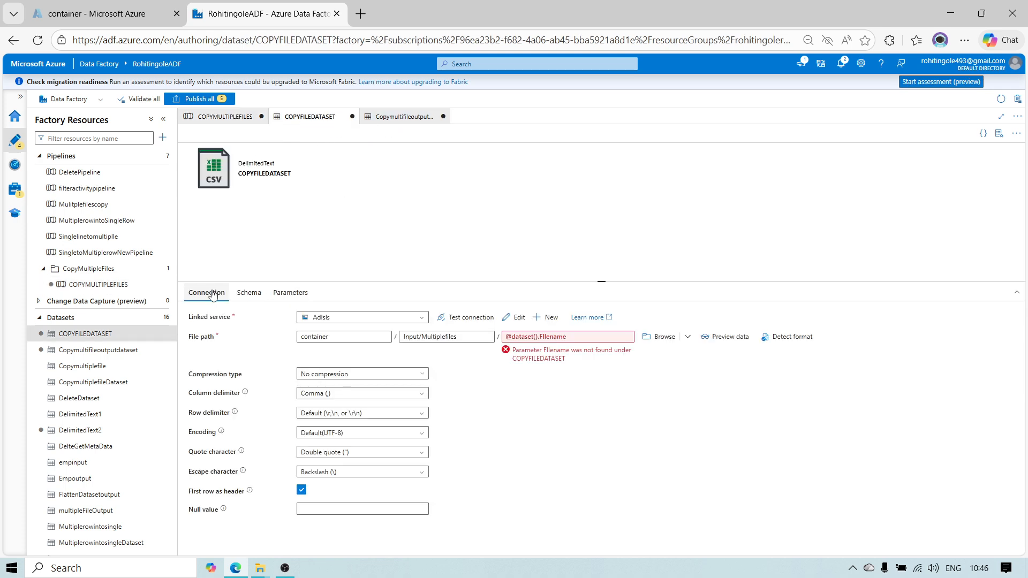
left_click(628, 338)
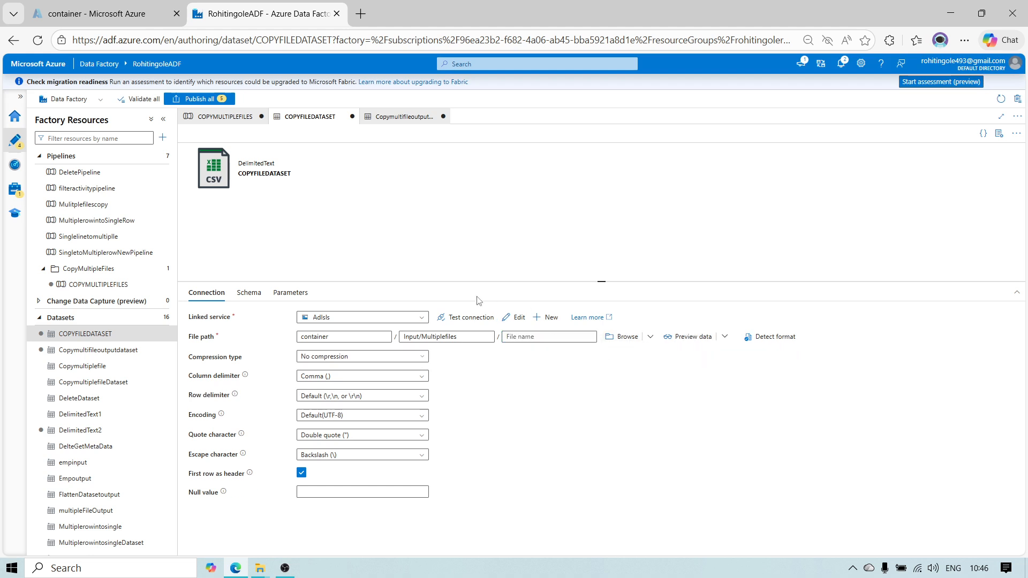
- Run the COPYMULTIPLEFILES pipeline in debug mode and refresh its activity run statuses
left_click(224, 116)
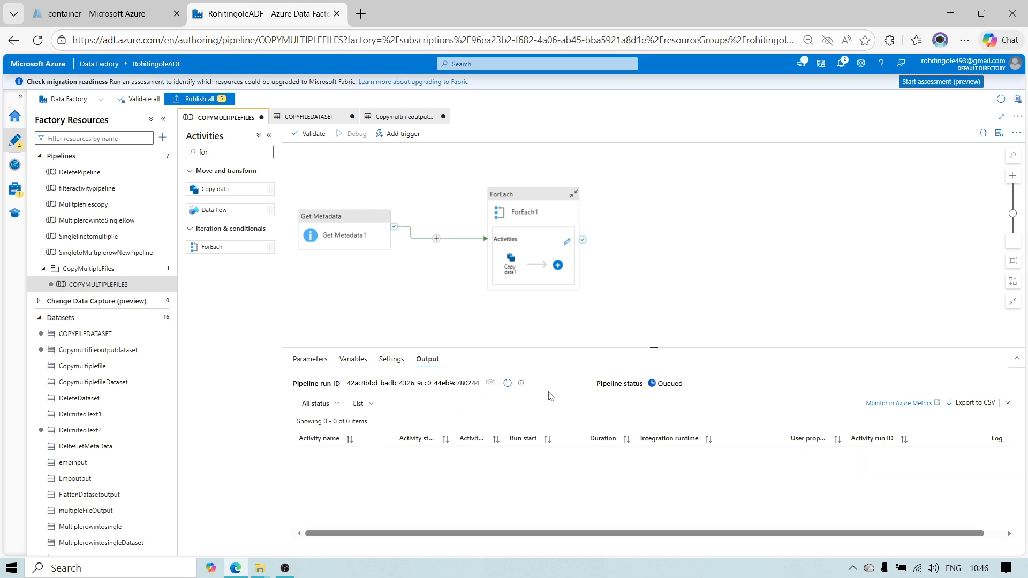
left_click(507, 383)
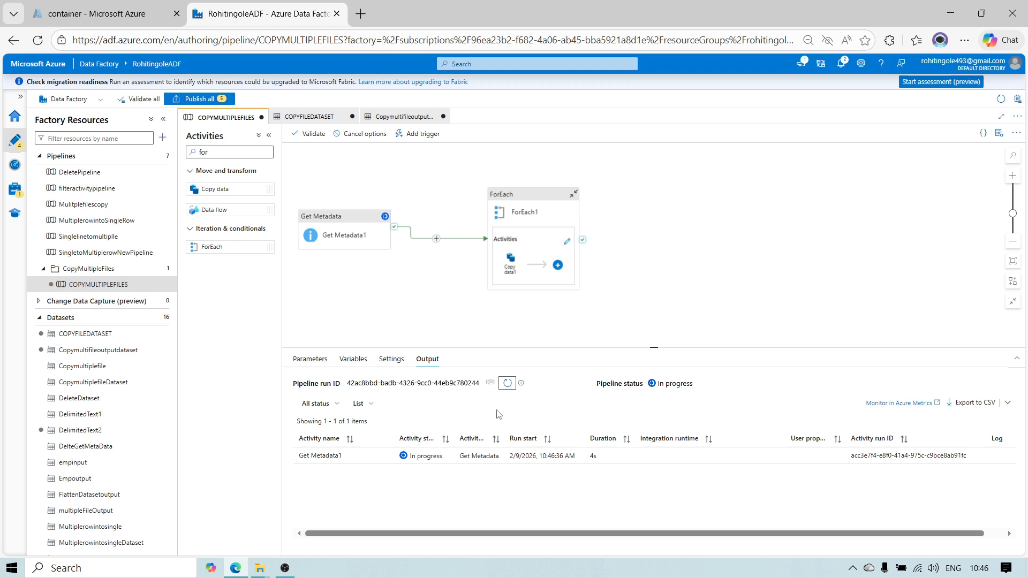
left_click(508, 385)
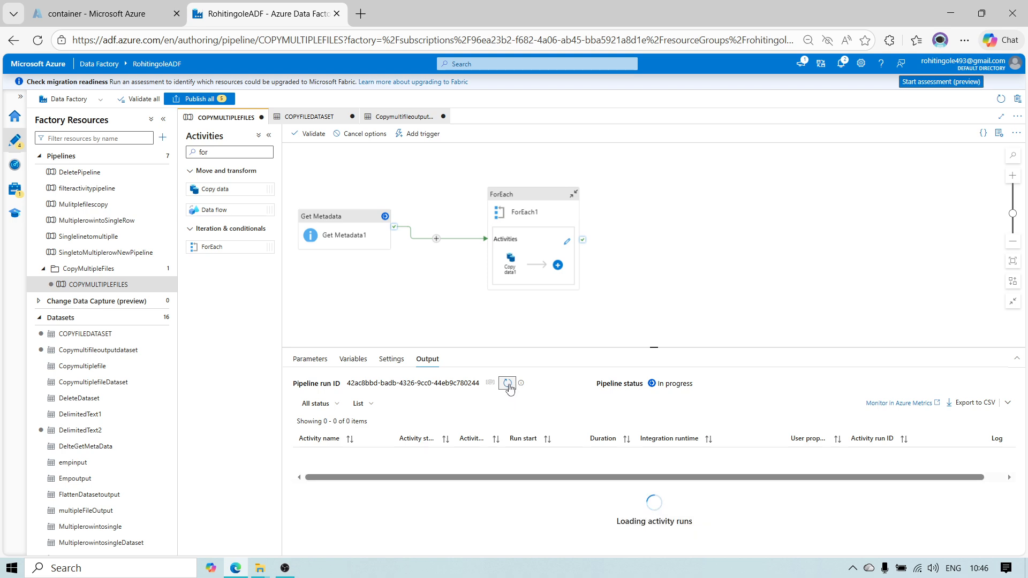
left_click(508, 384)
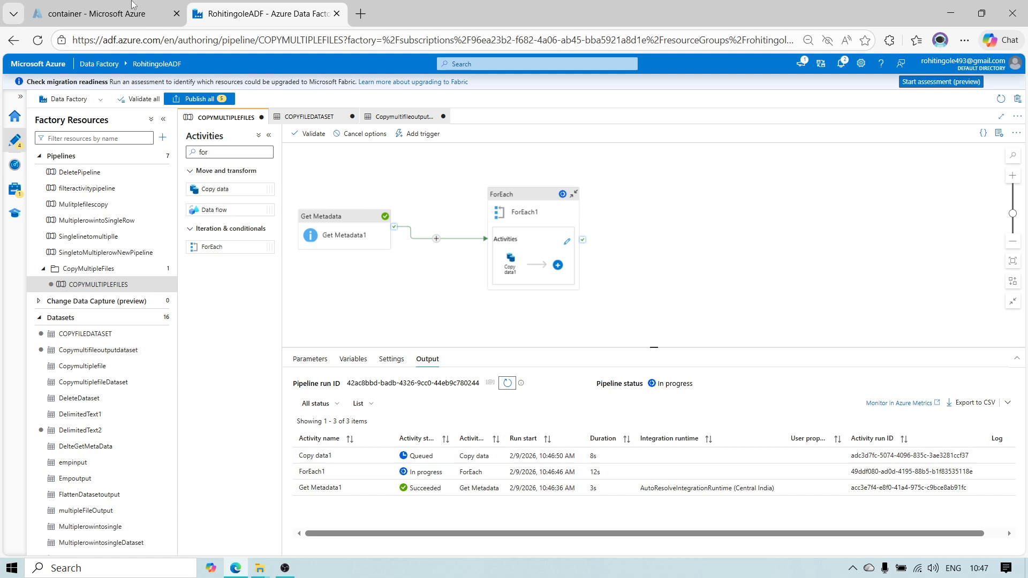
- Check the Azure portal container page, return to the debug run, and read the error details of the failed Copy data1 activity
left_click(122, 14)
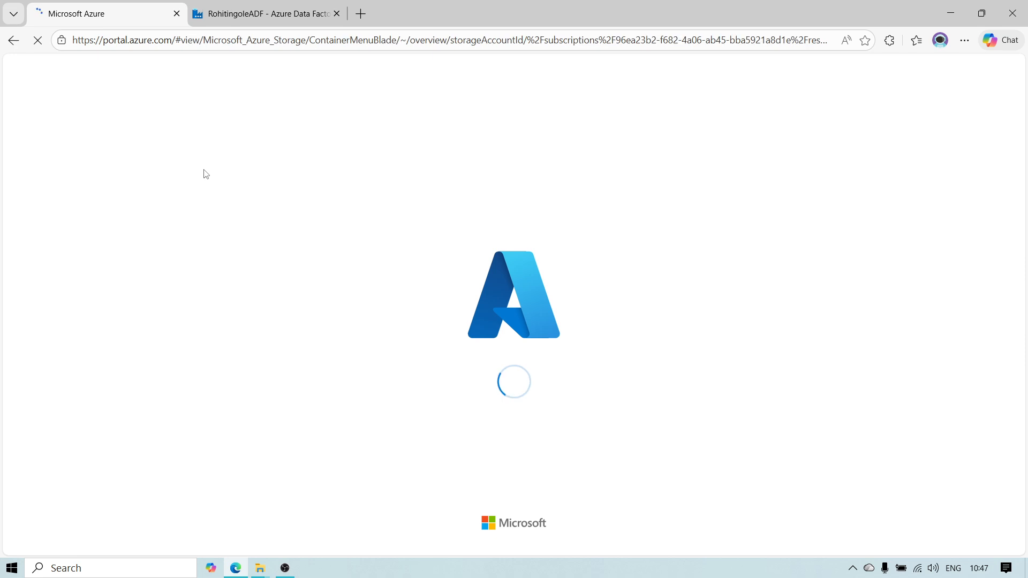
left_click(250, 12)
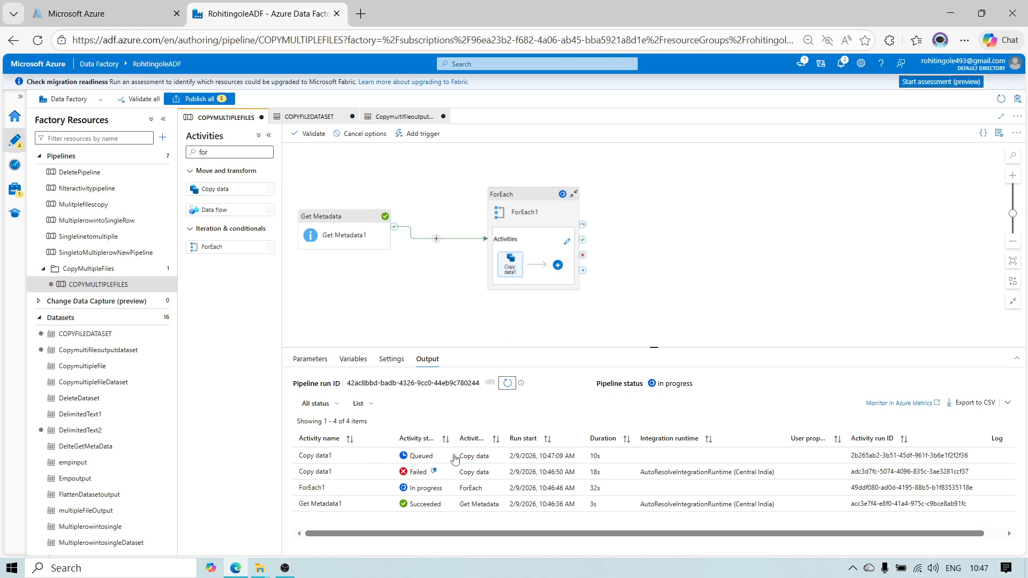
left_click(434, 471)
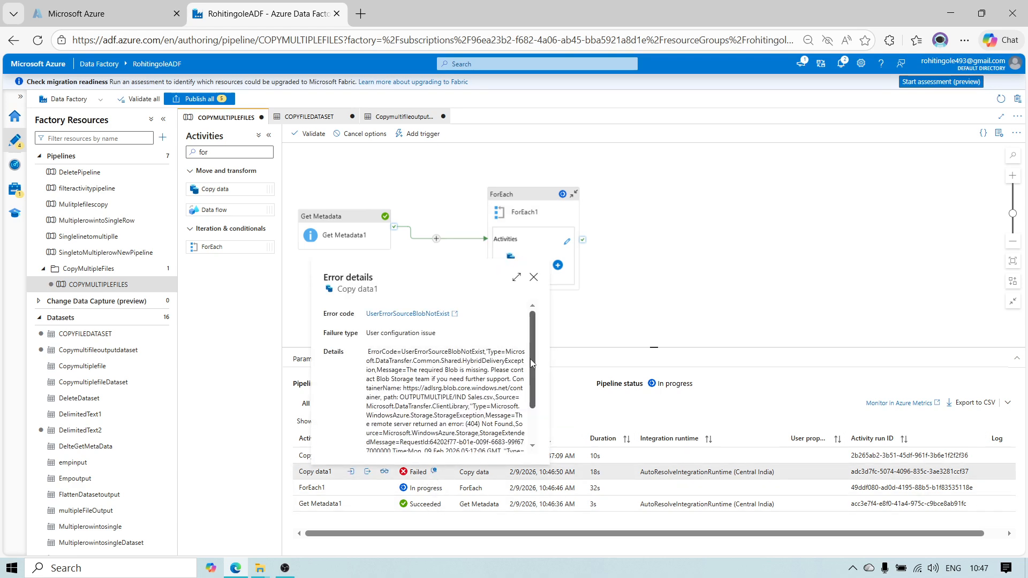
left_click(534, 278)
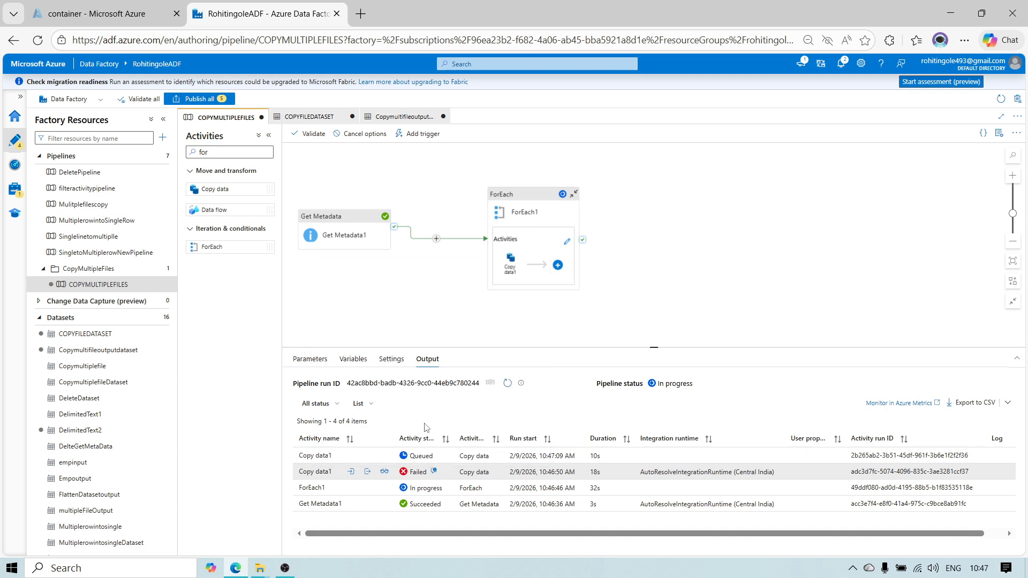
- Examine ForEach1's inner activities and the dynamic expression of its Items setting, leaving the expression unchanged
left_click(509, 260)
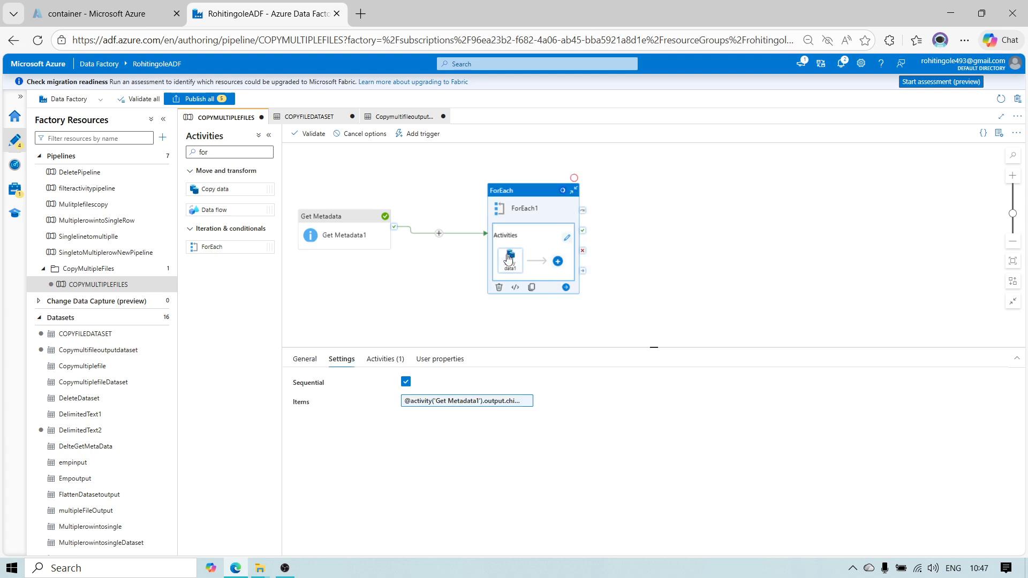
left_click(381, 361)
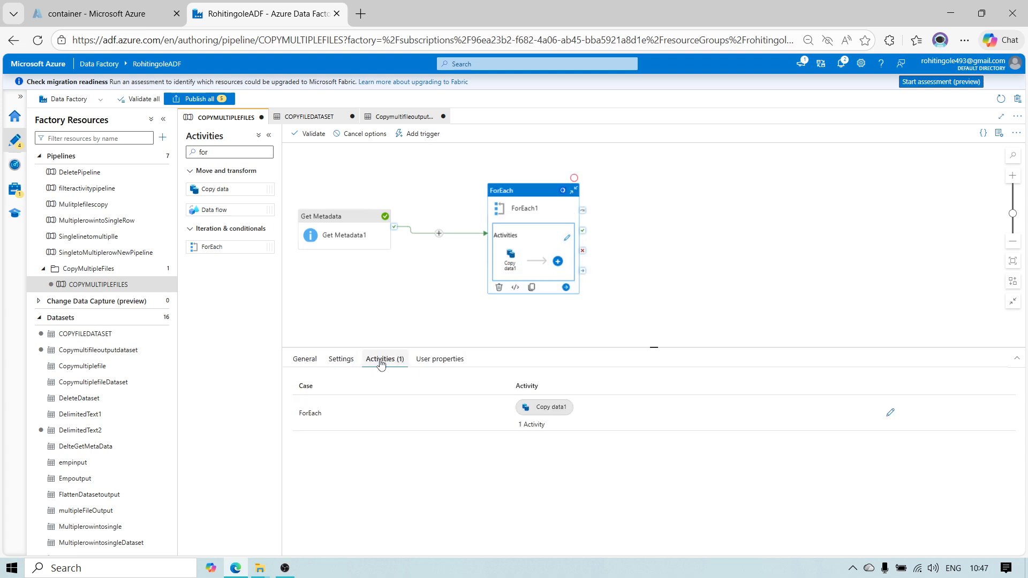
left_click(340, 361)
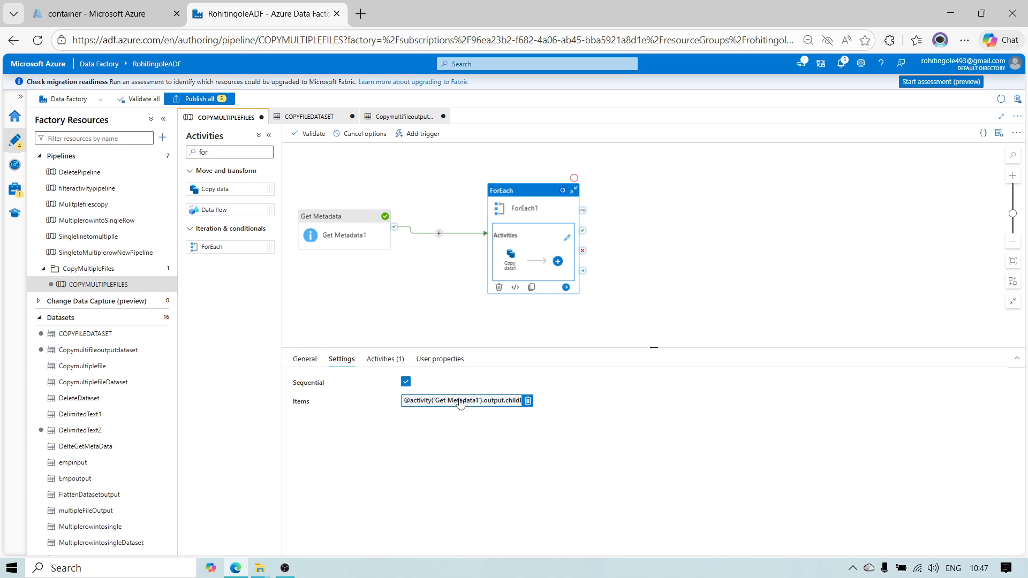
left_click(503, 406)
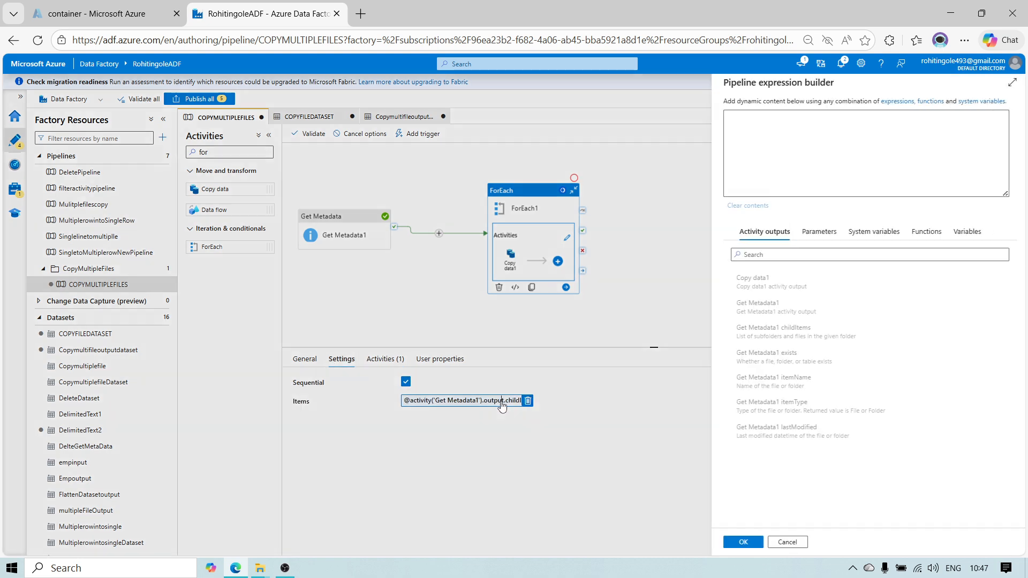
left_click(854, 143)
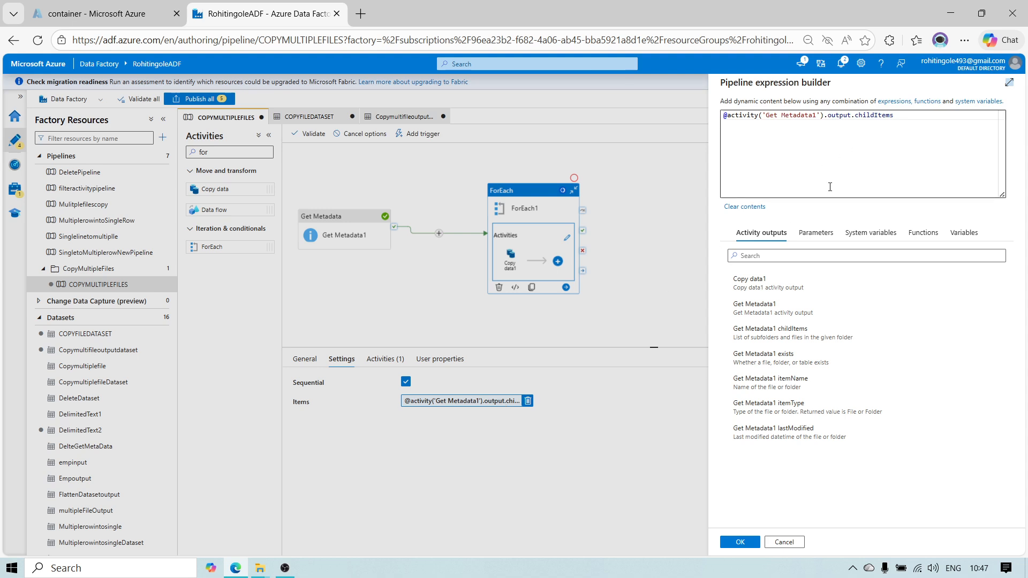
left_click(785, 542)
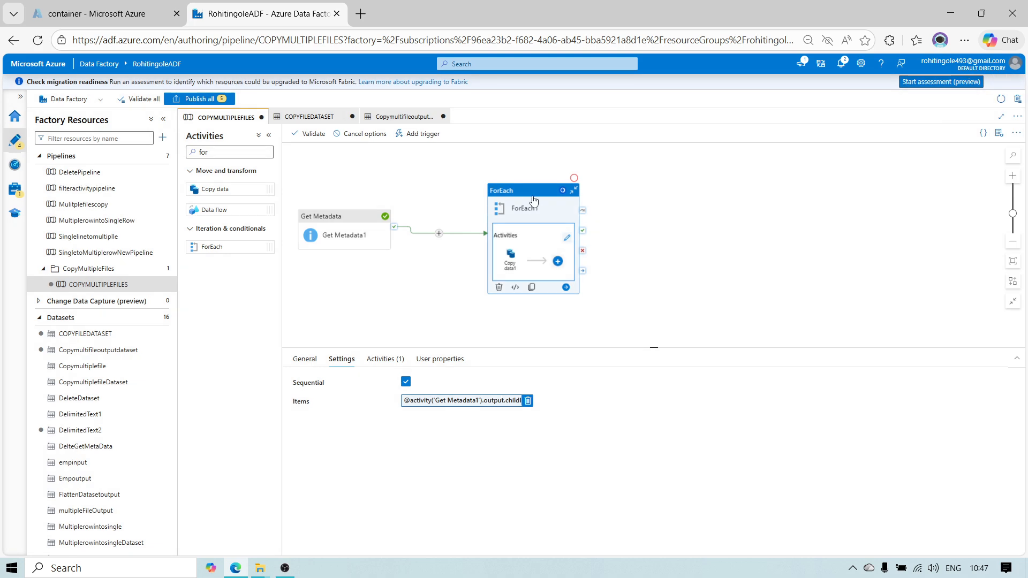
left_click_drag(530, 193, 529, 191)
left_click(481, 401)
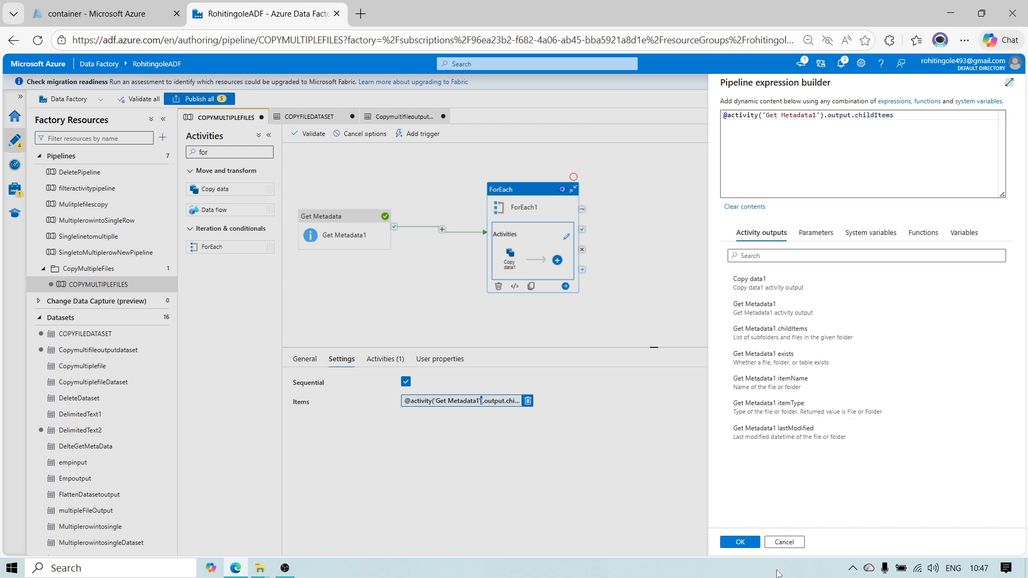
left_click(785, 542)
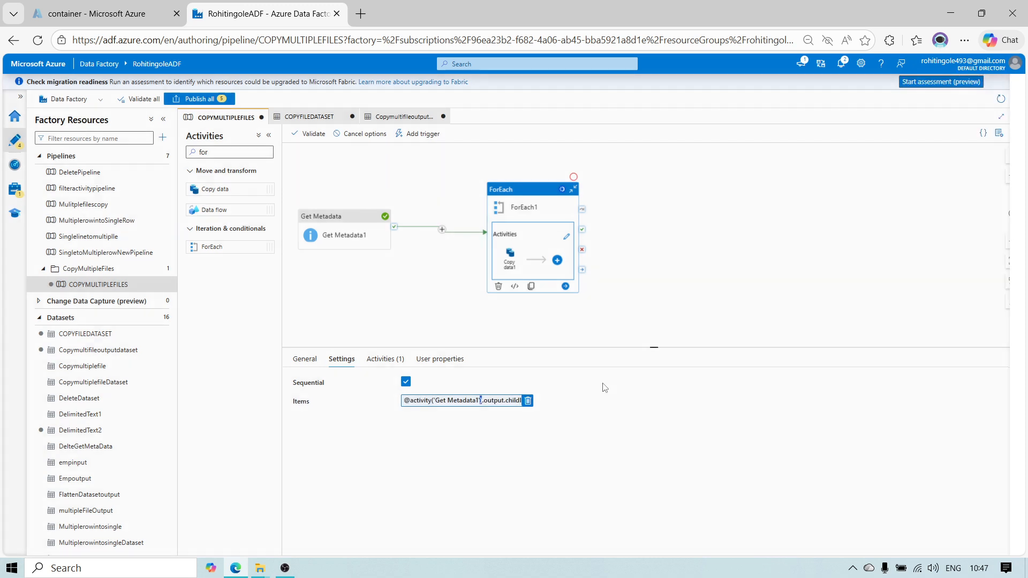
- Examine the connection and parameters of Copymultifileoutputdataset, the source dataset of Copy data1, and return to the COPYMULTIPLEFILES pipeline
left_click(512, 259)
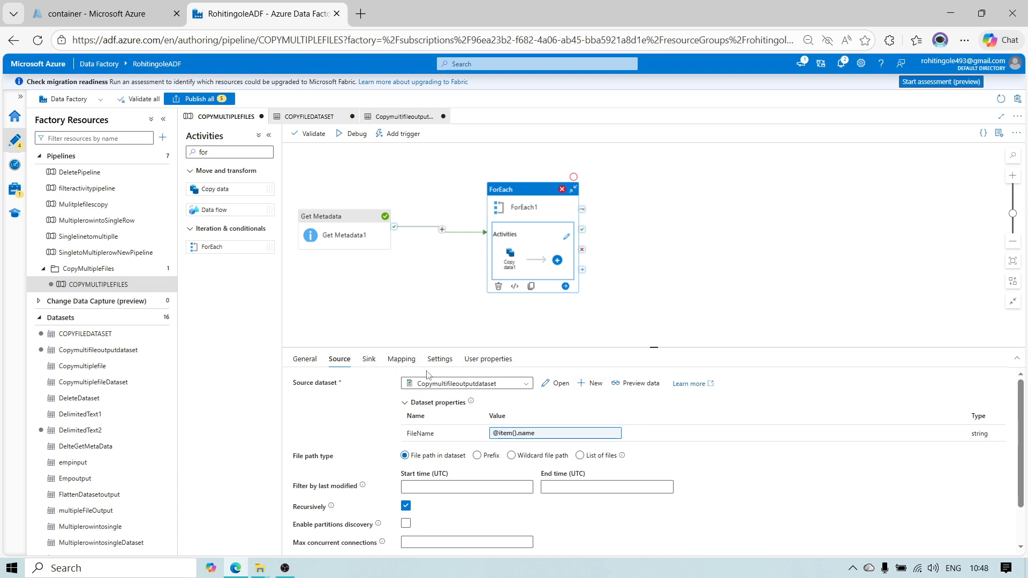
left_click(557, 383)
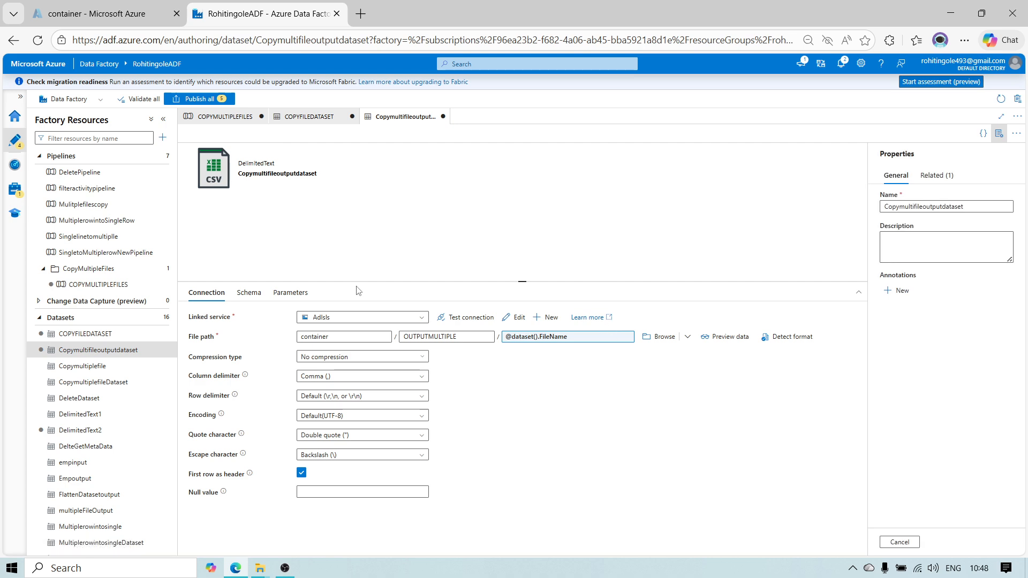
left_click(291, 292)
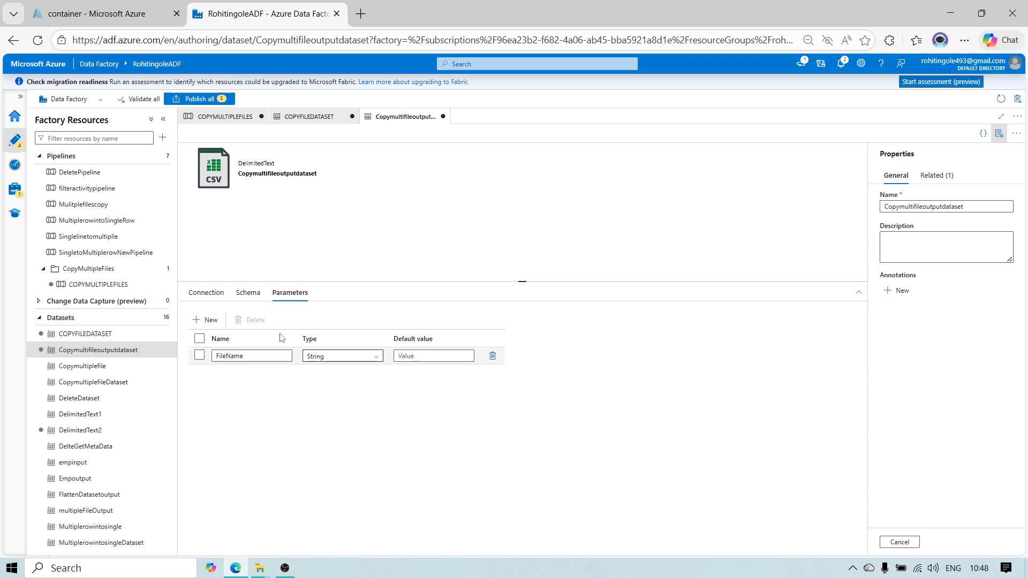
left_click(220, 293)
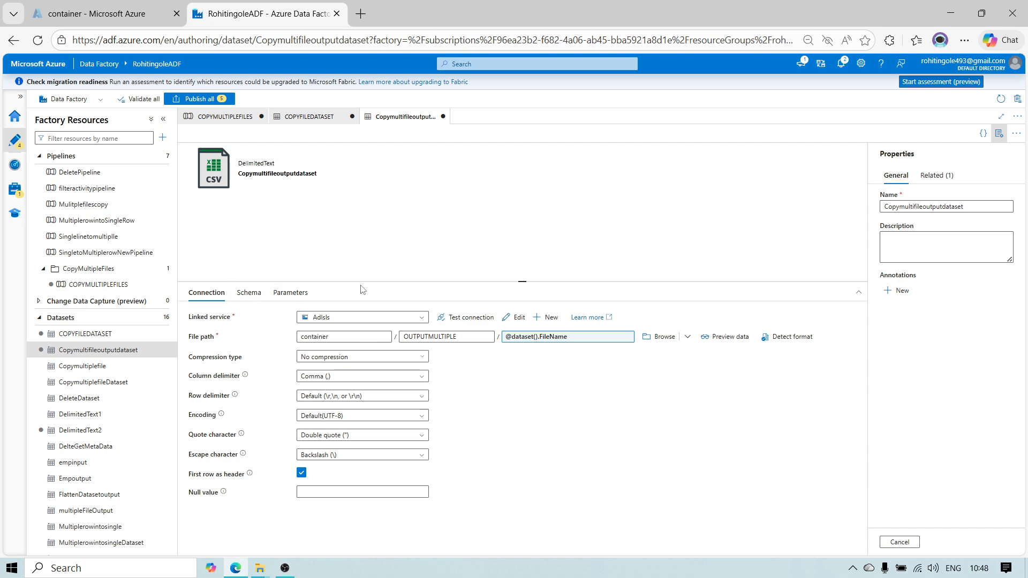
left_click(228, 117)
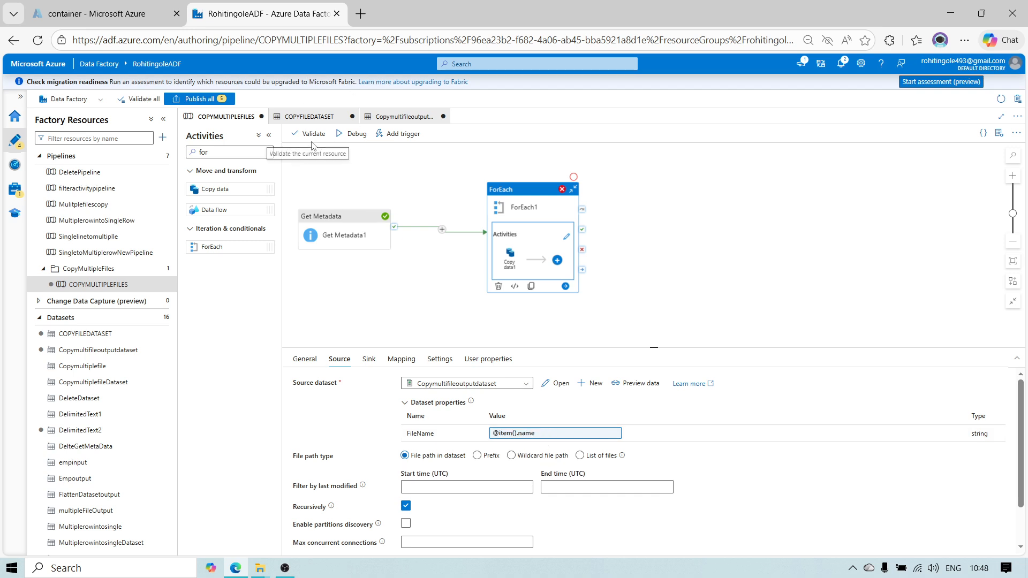
- Read the output details of the failed Copy data1 activity with the 18-second duration in the debug run
left_click(405, 183)
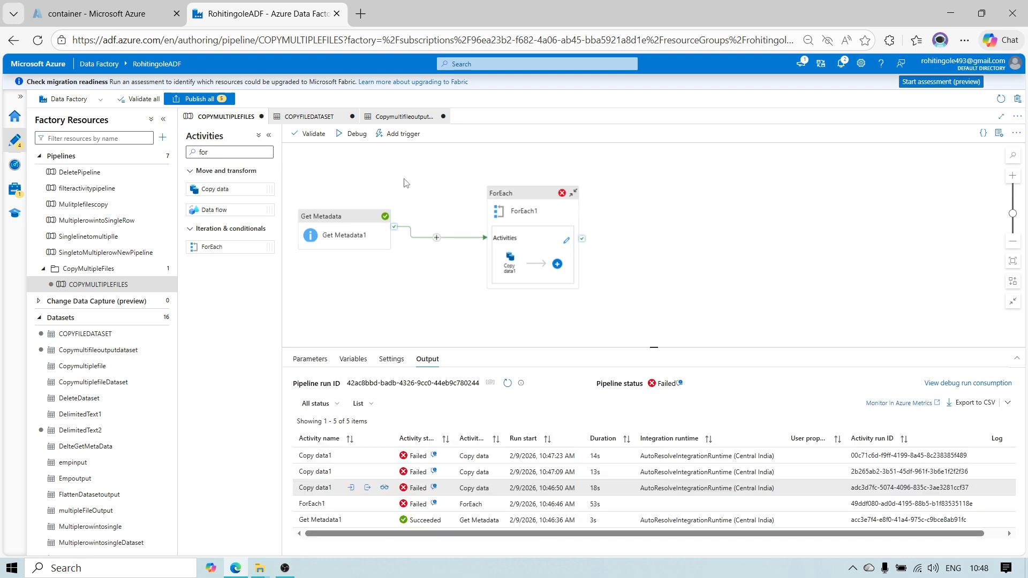
left_click(368, 489)
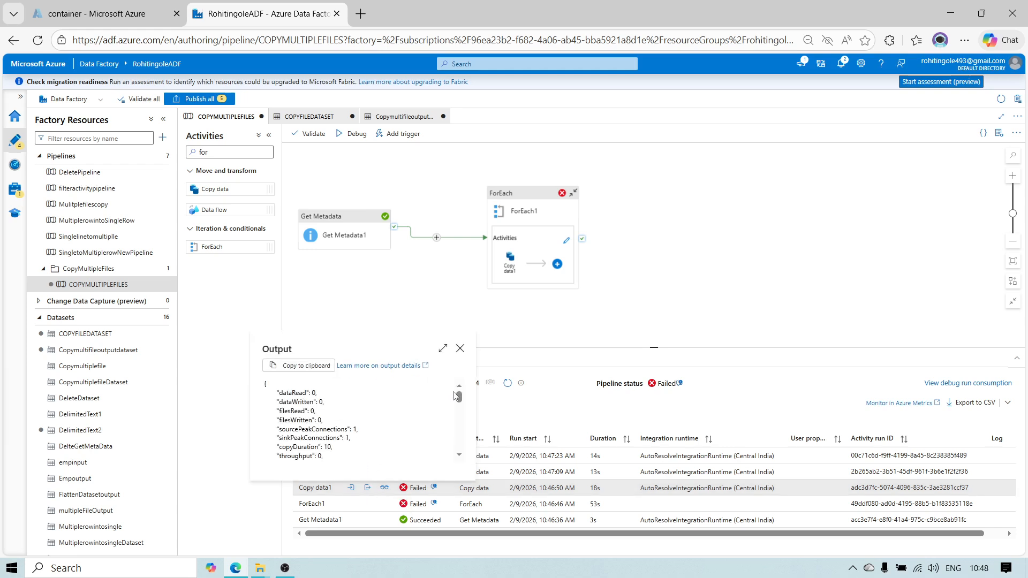
scroll(459, 417, "down", 10)
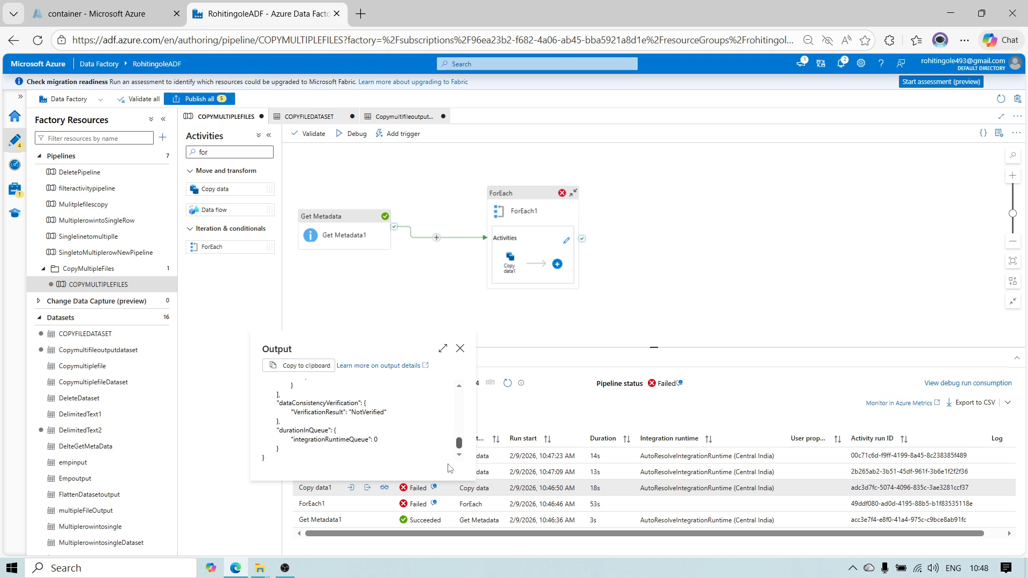
left_click(460, 348)
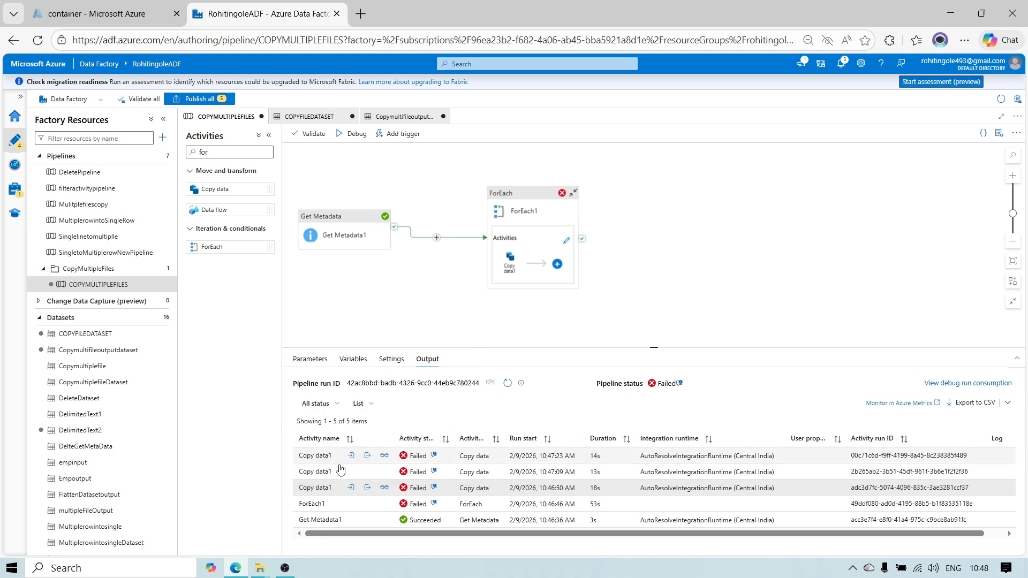
left_click(367, 490)
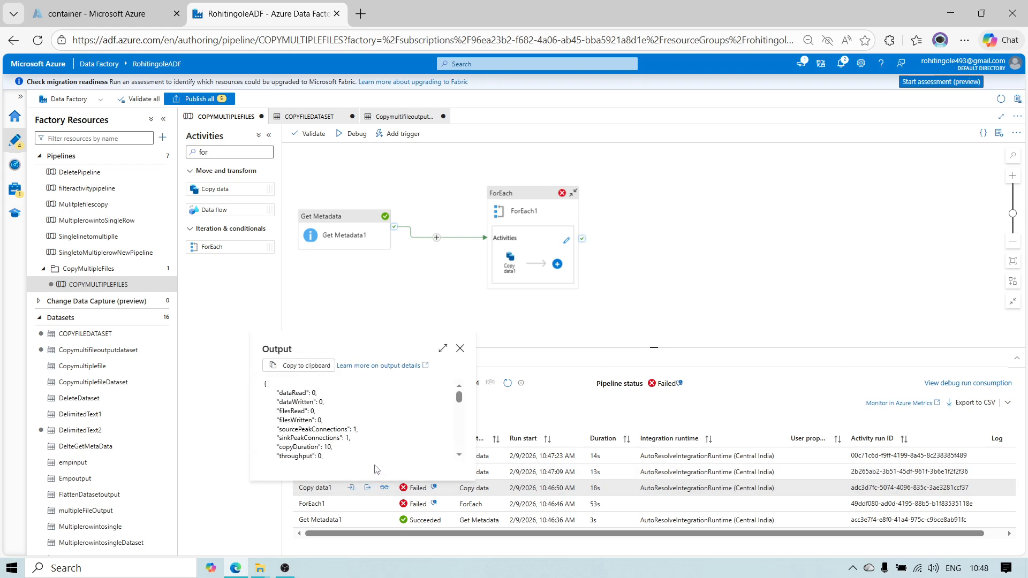
left_click(460, 348)
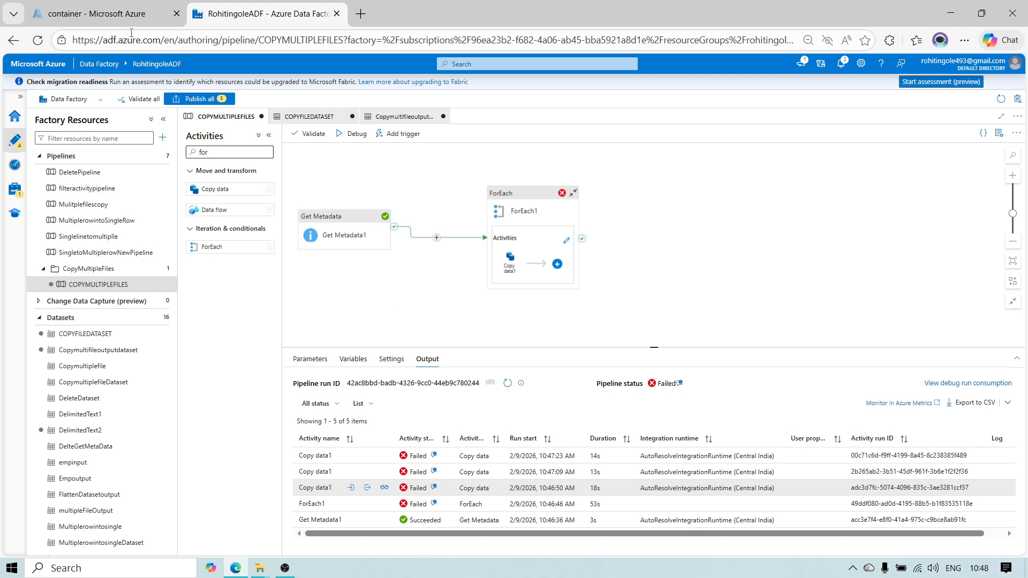
- Check the contents of the container's Input folder in the Azure portal and return to Azure Data Factory
left_click(110, 16)
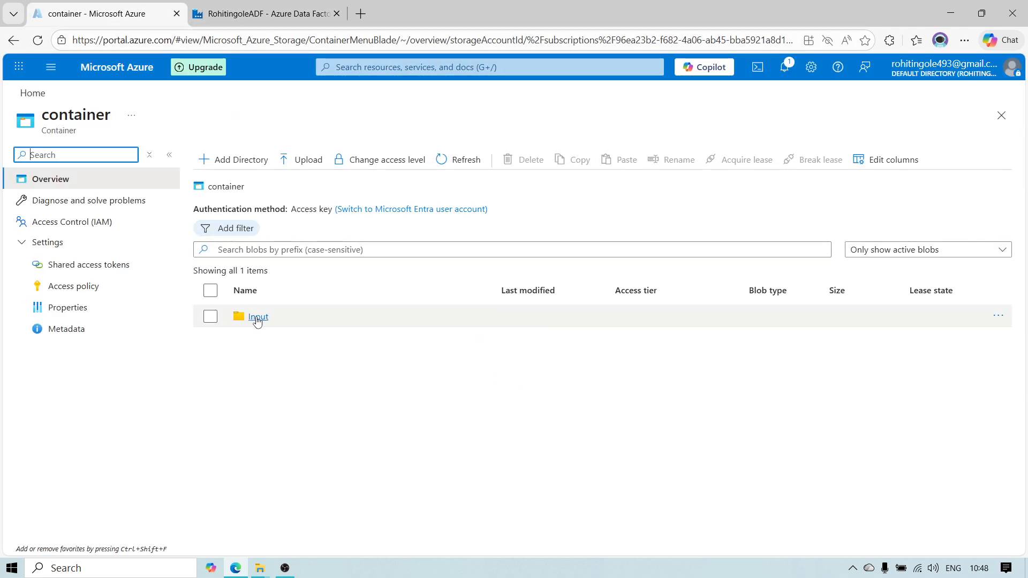
left_click(258, 318)
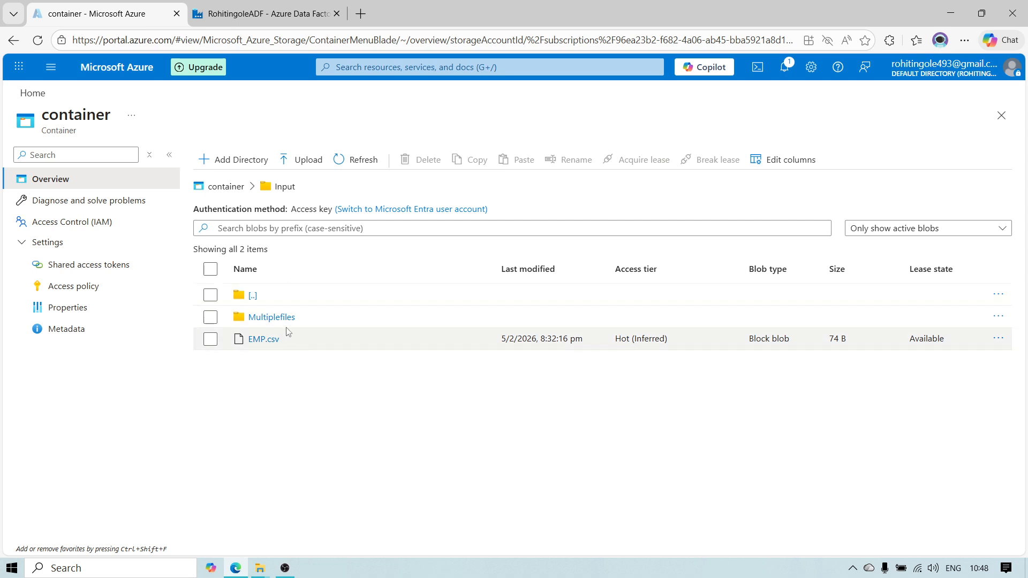
left_click(228, 187)
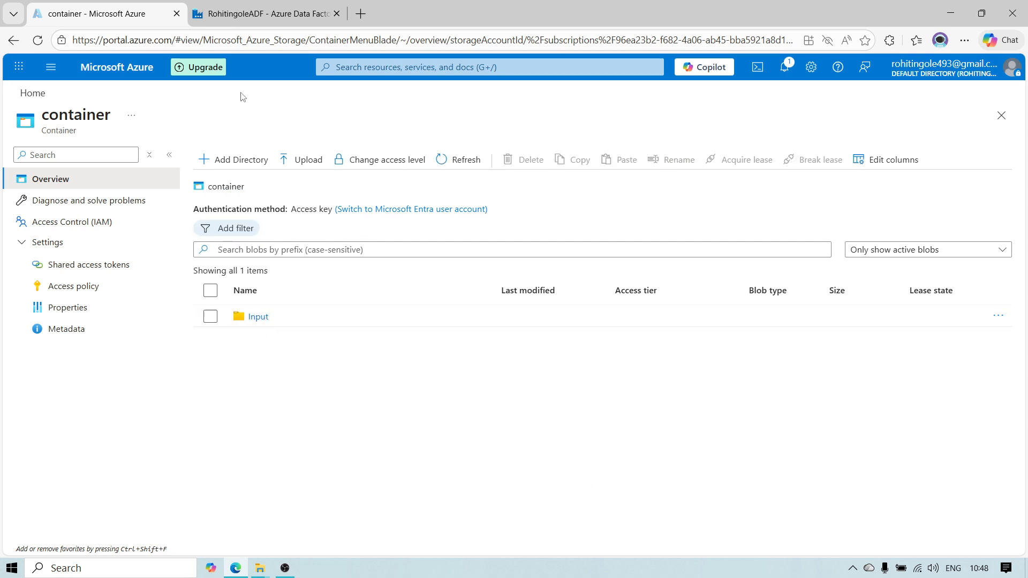
left_click(261, 8)
- Compare the source and sink dataset settings of Copy data1 inside ForEach1
left_click(510, 265)
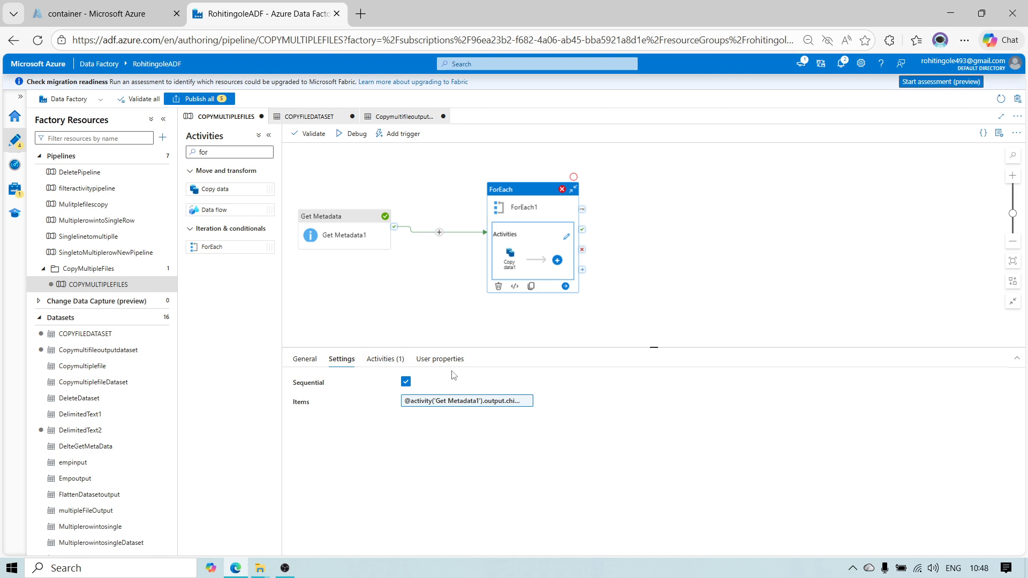
left_click(510, 260)
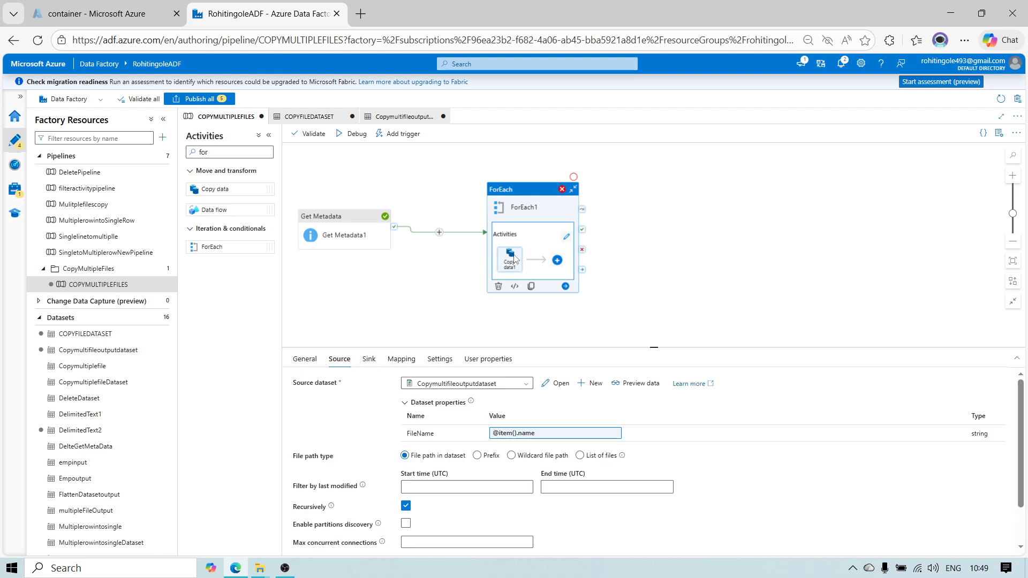
left_click(369, 362)
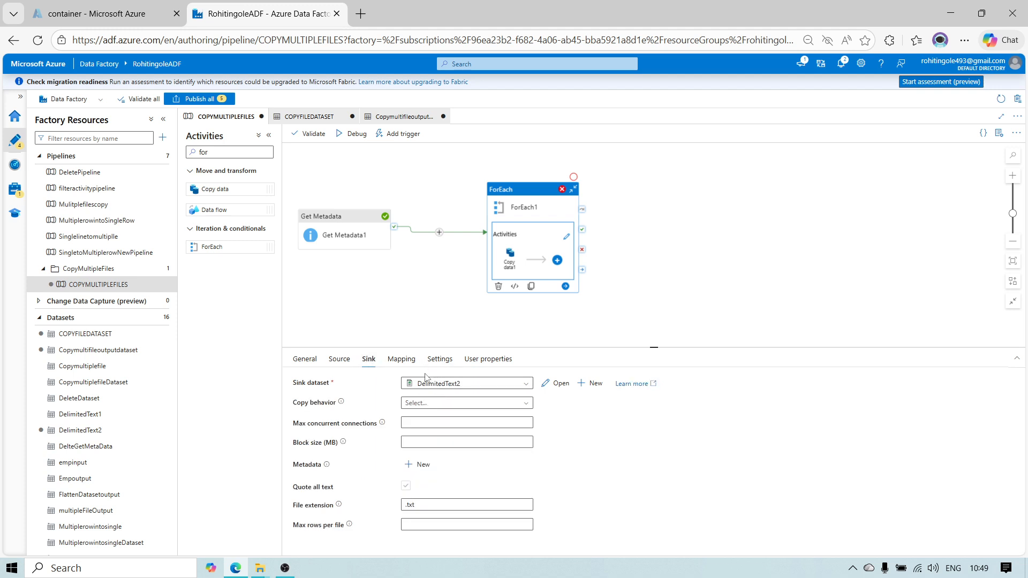
left_click(340, 361)
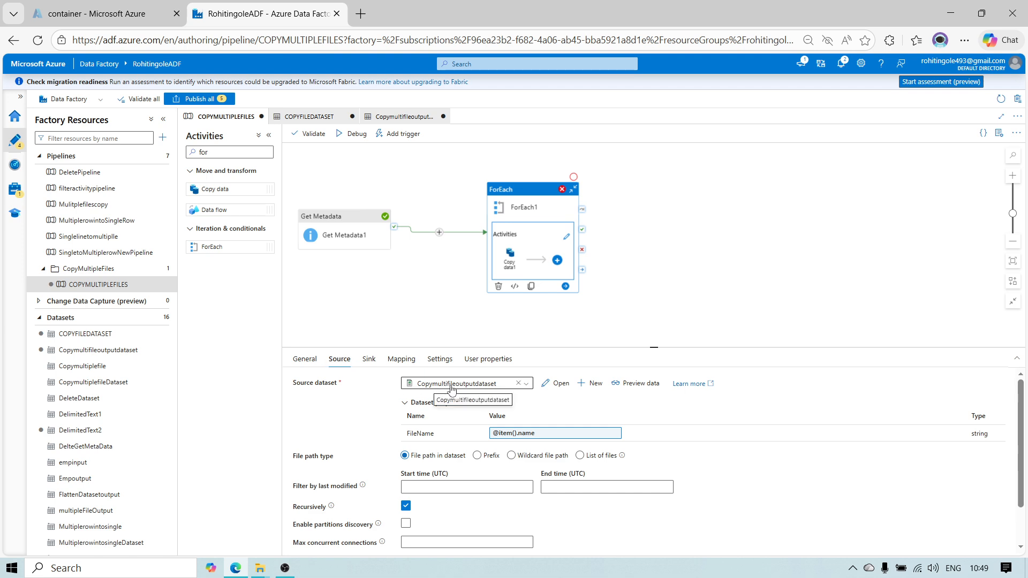
left_click(374, 369)
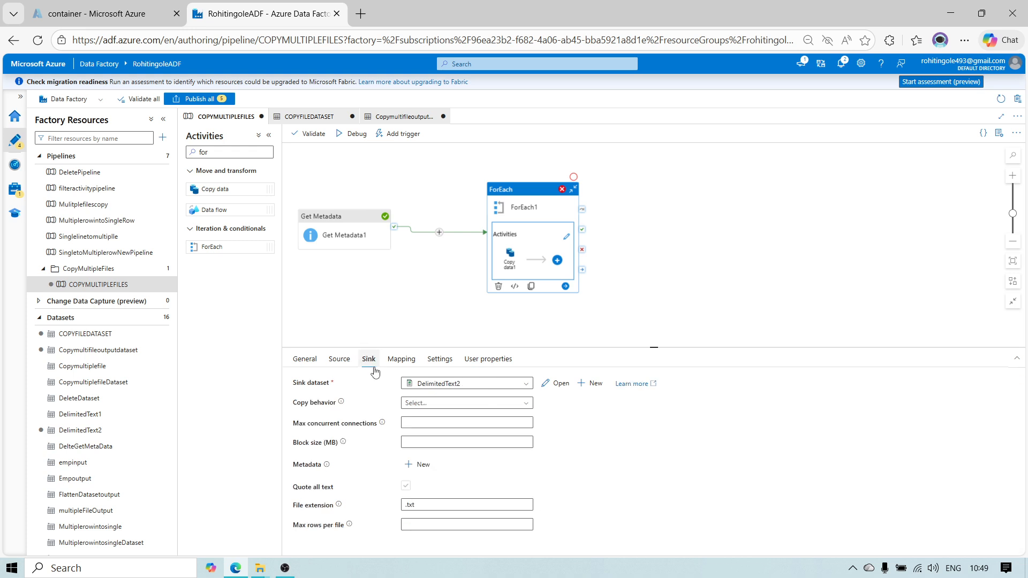
- Start a new sink dataset for Copy data1 using Azure Blob Storage and the DelimitedText format
left_click(593, 384)
left_click(868, 244)
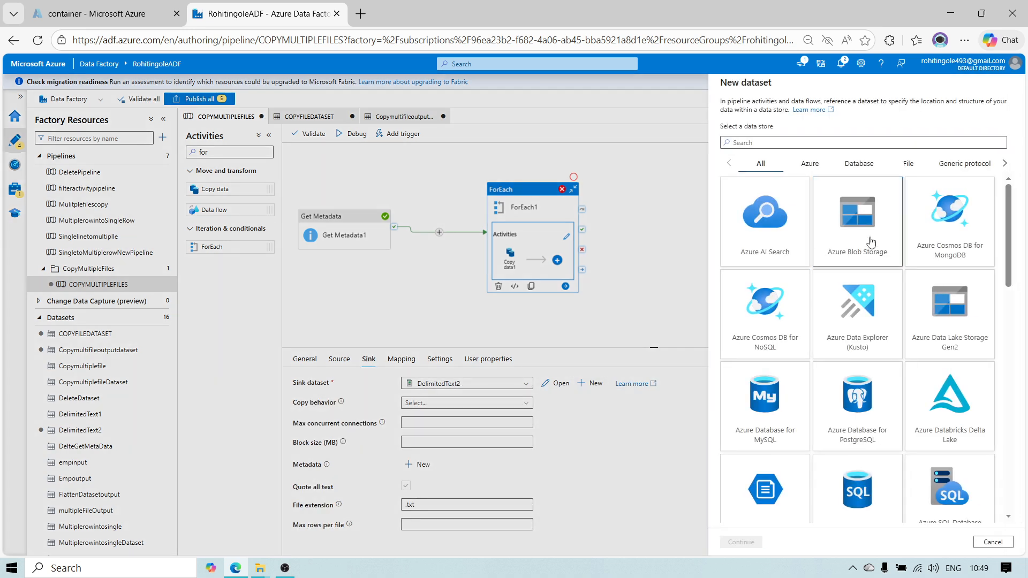
left_click(741, 542)
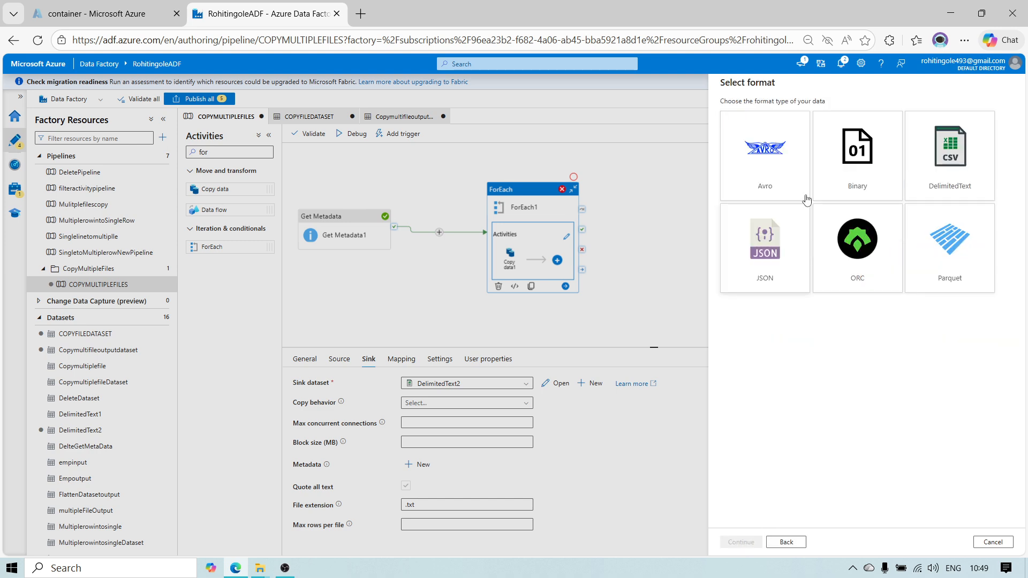
left_click(976, 176)
left_click(739, 542)
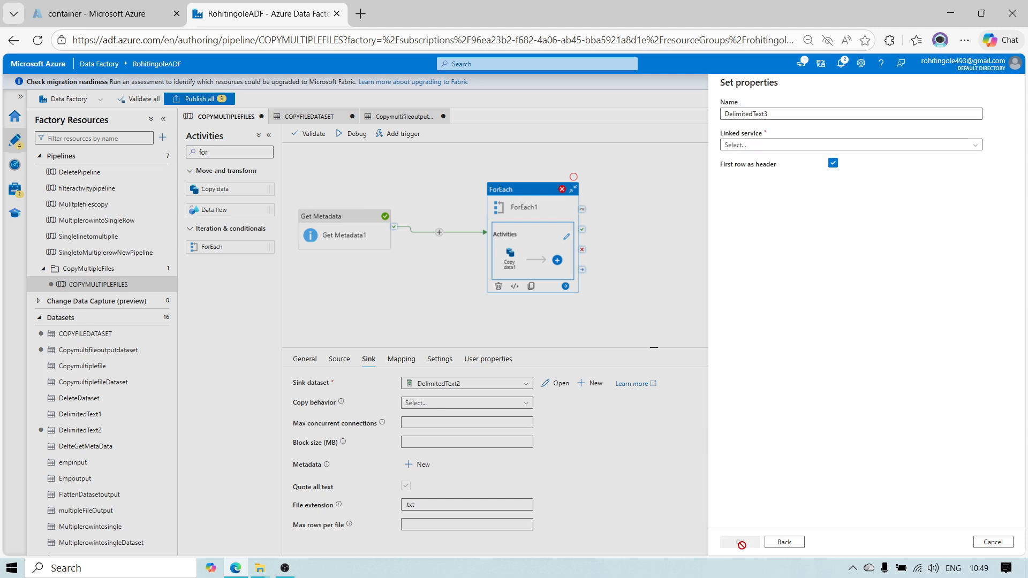
- Name the new dataset sinkDataset and assign it the Adlsls linked service
left_click_drag(778, 111, 635, 110)
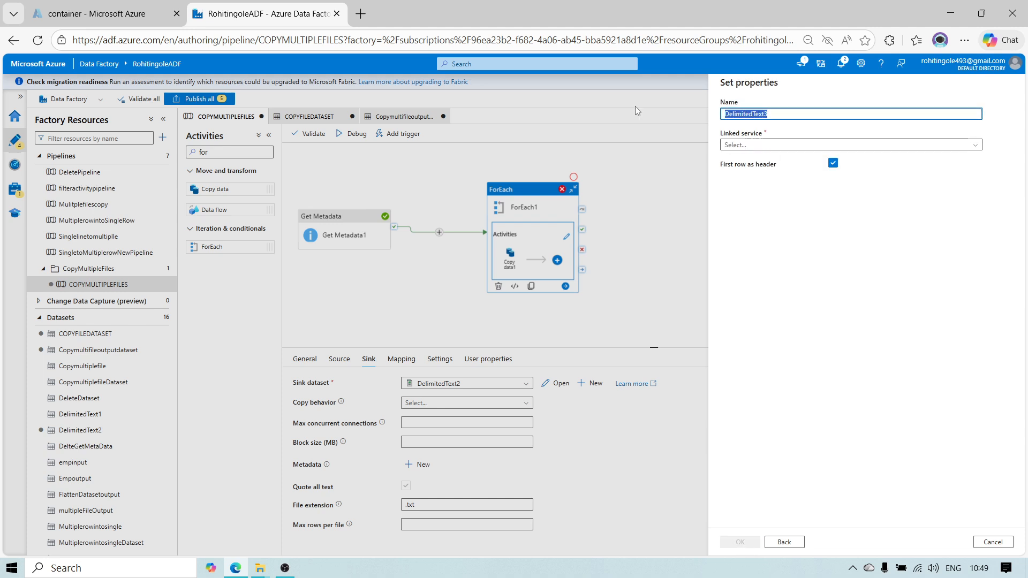
type("sinkDat")
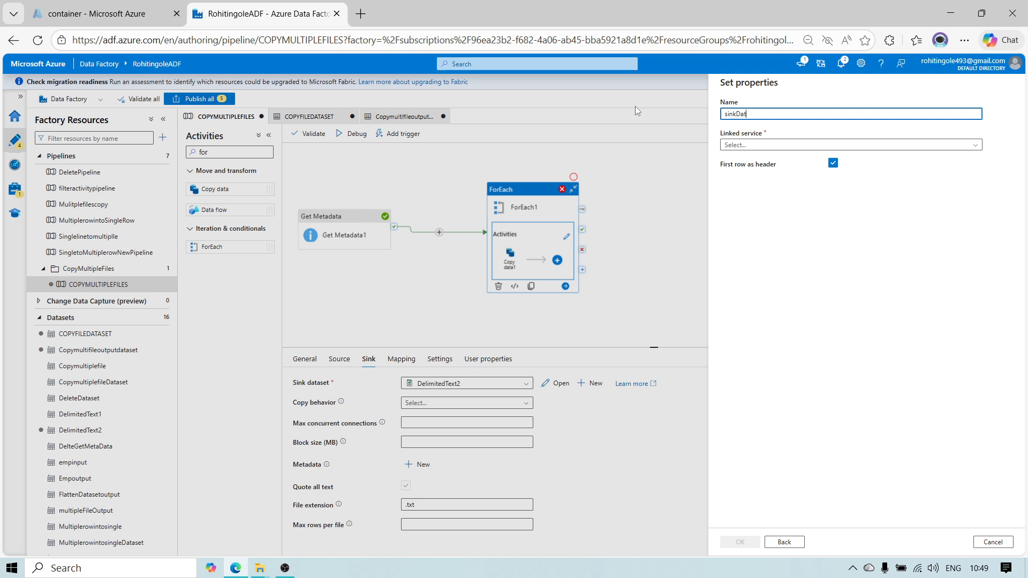
type("aset")
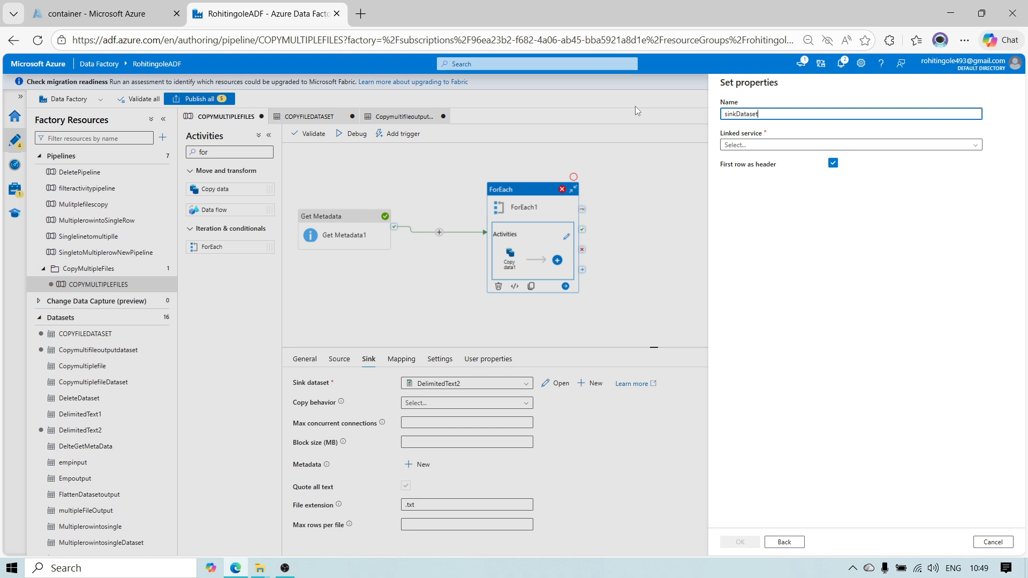
left_click(739, 145)
left_click(738, 195)
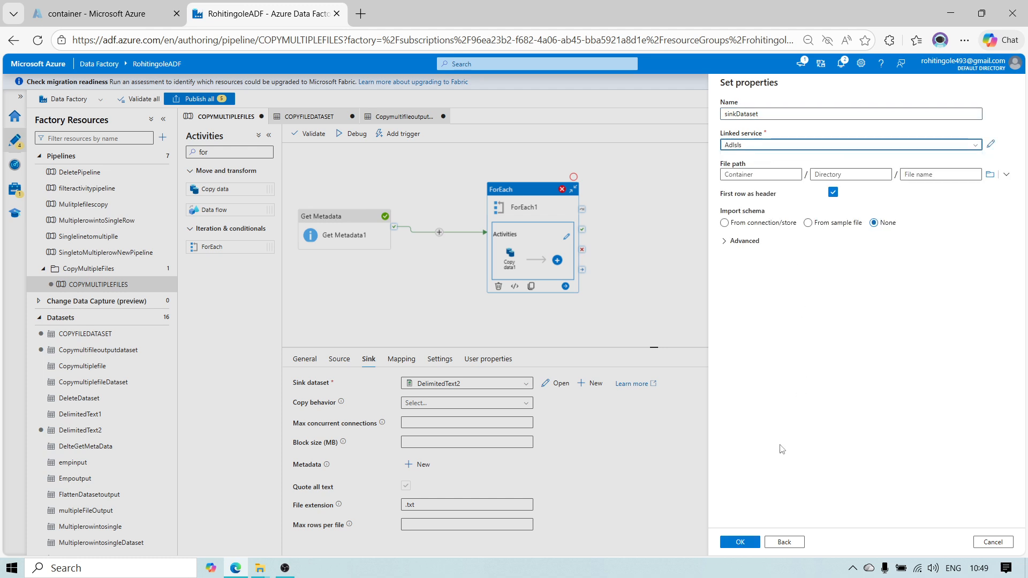
- Browse the storage and set the root of container as sinkDataset's file path
left_click(990, 174)
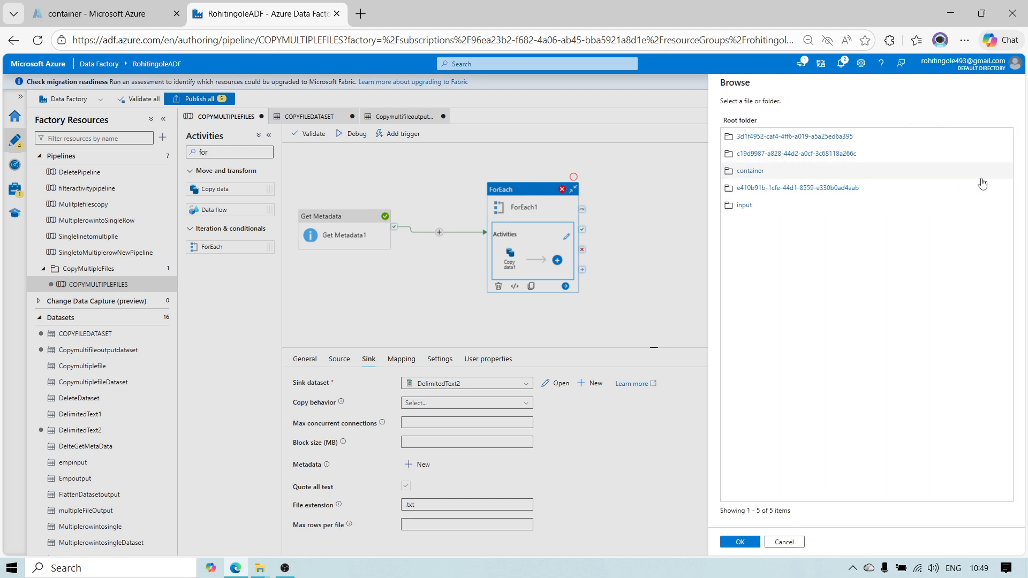
left_click(748, 171)
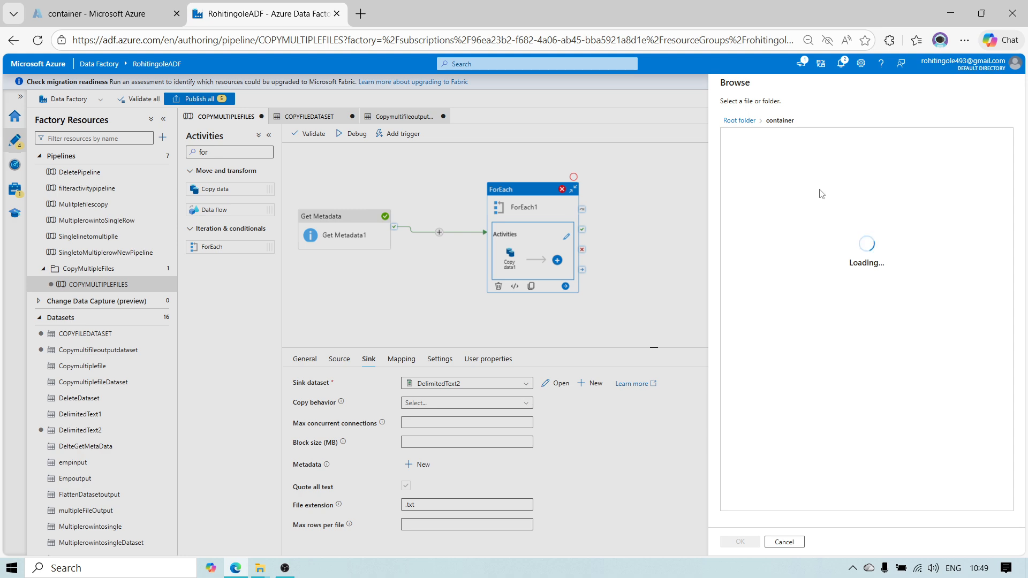
left_click(744, 137)
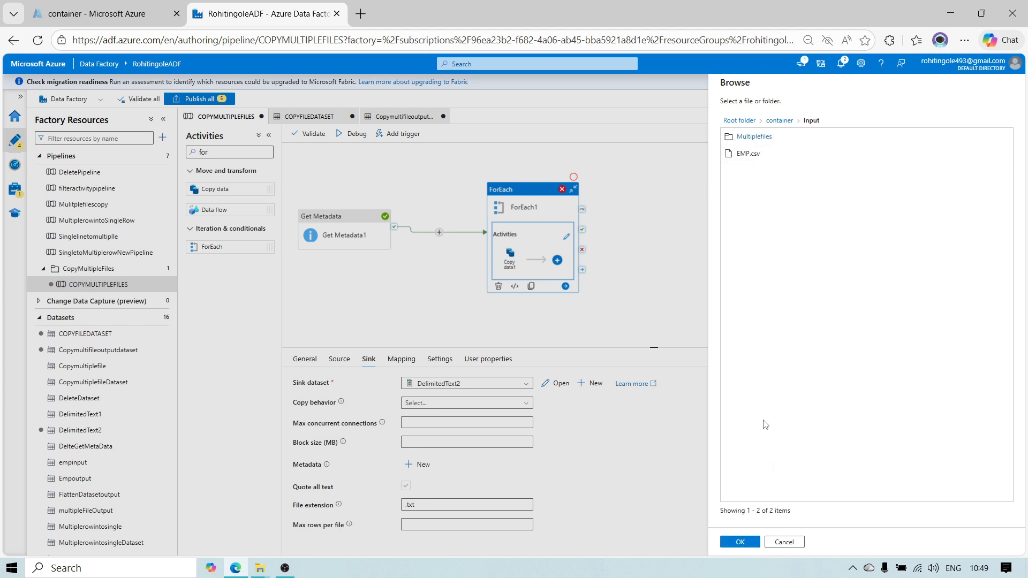
left_click(787, 121)
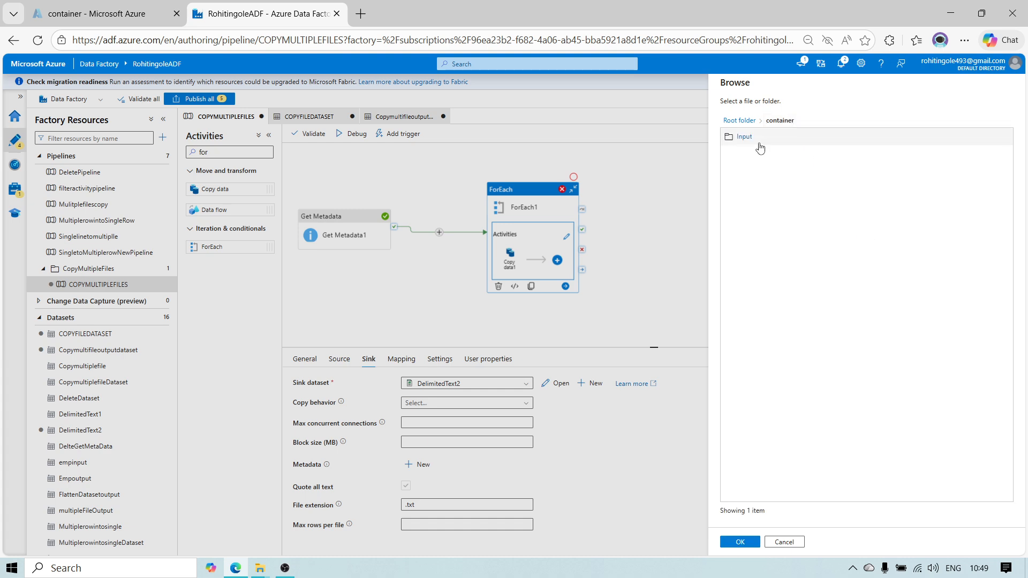
left_click(742, 542)
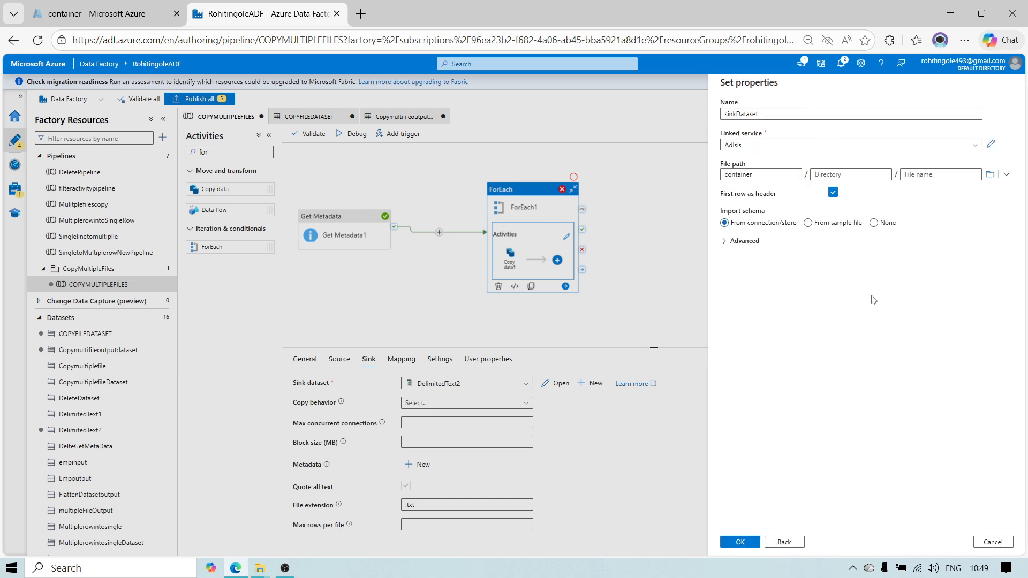
- Set sinkDataset's directory to sinkOutput, choose None for the schema import, and confirm the dataset
left_click(849, 177)
type("MU")
key("BackSpace")
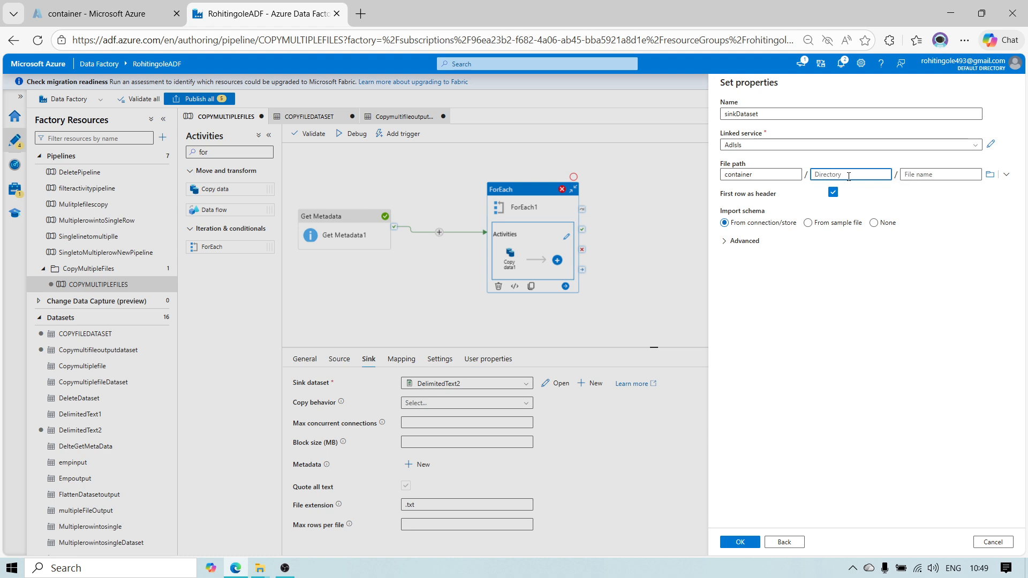
type("sinkOutput")
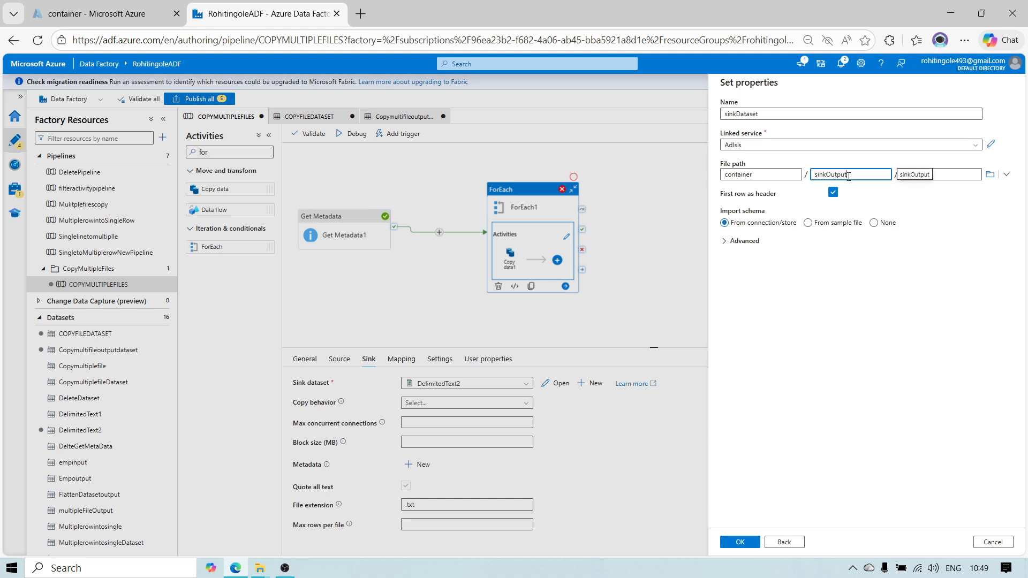
left_click(874, 223)
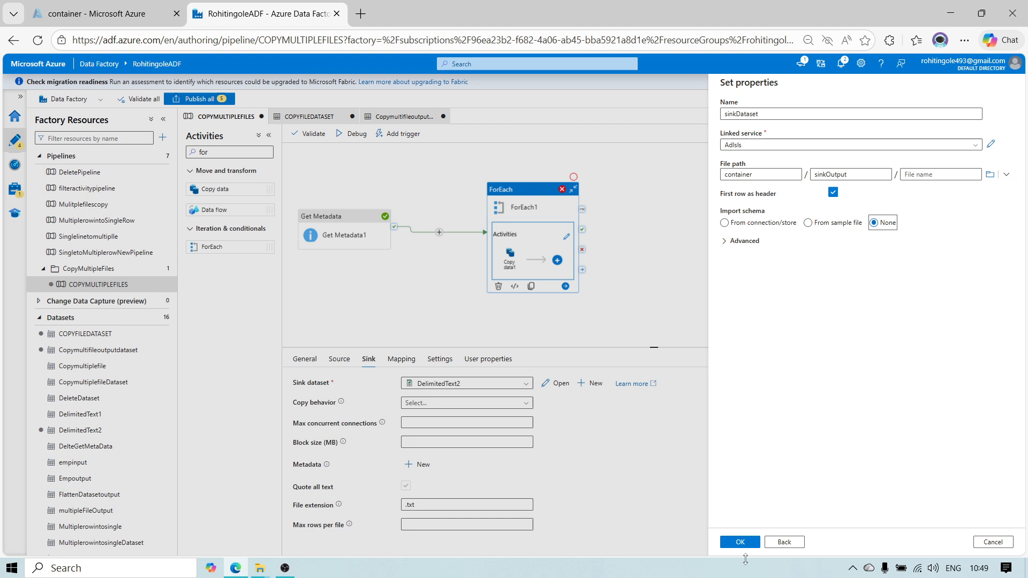
left_click(741, 542)
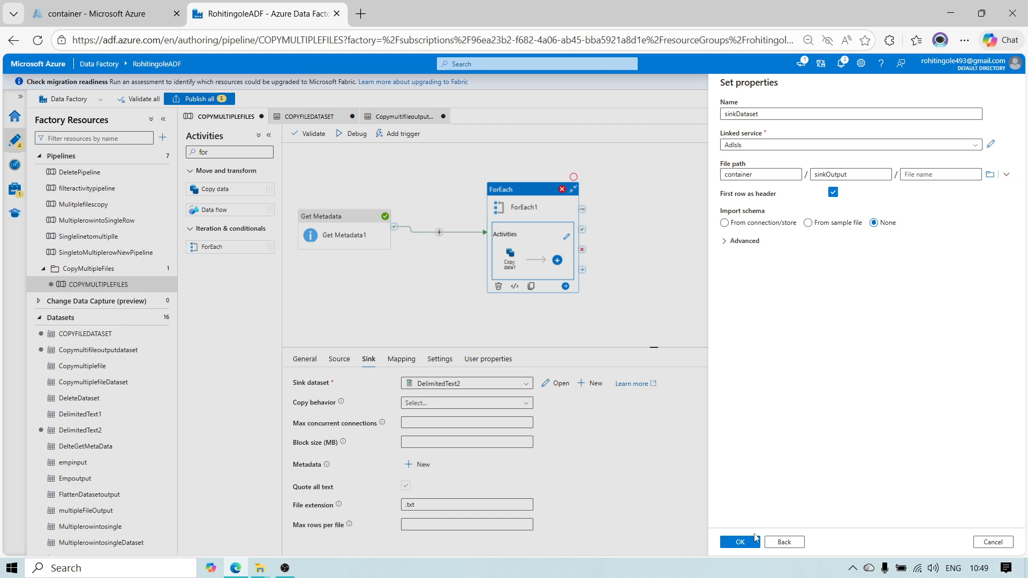
- Confirm sinkDataset, and point Copy data1's source dataset at the Input/Multiplefiles folder in container
left_click(749, 542)
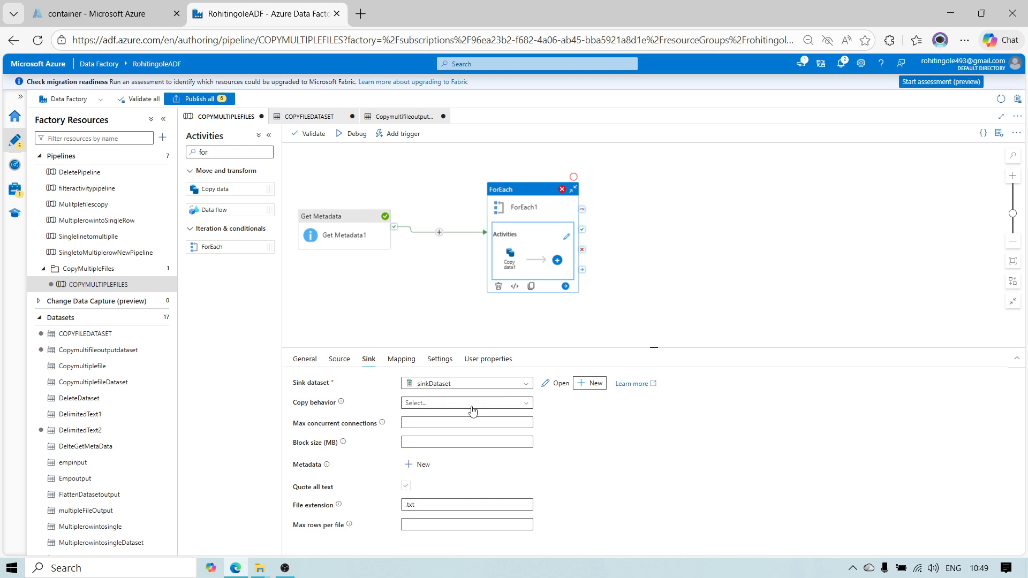
left_click(341, 360)
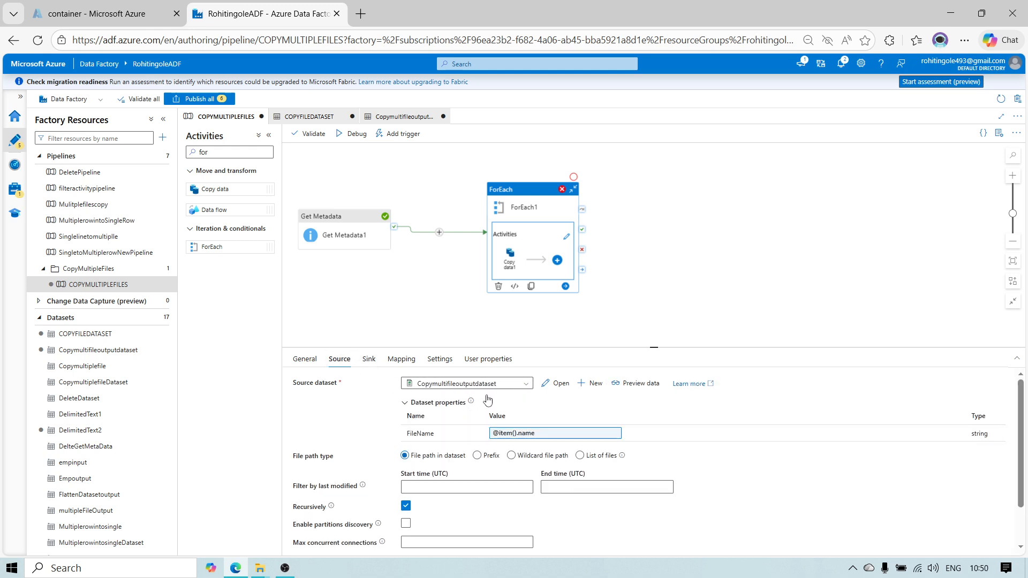
left_click(566, 385)
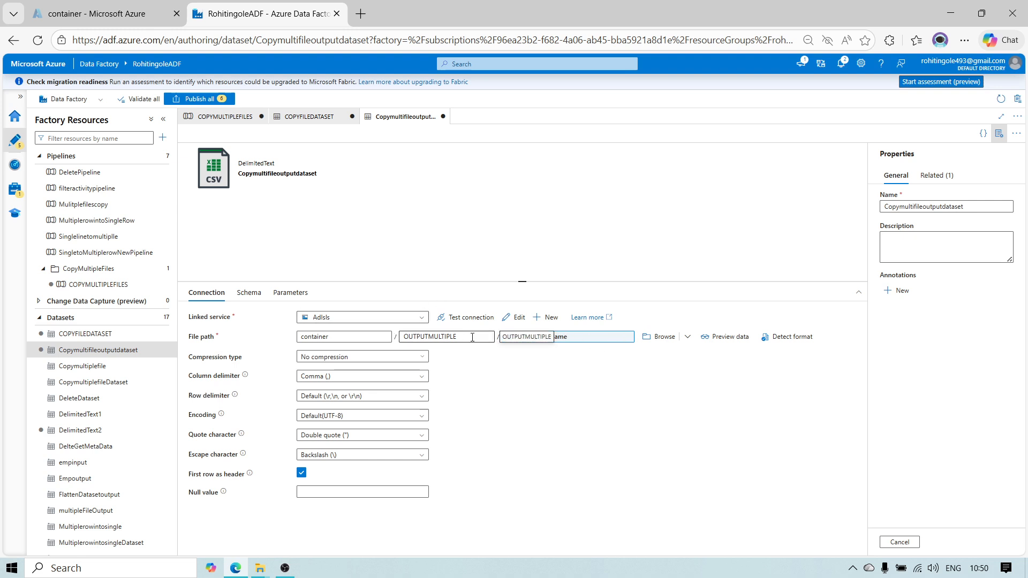
left_click(662, 338)
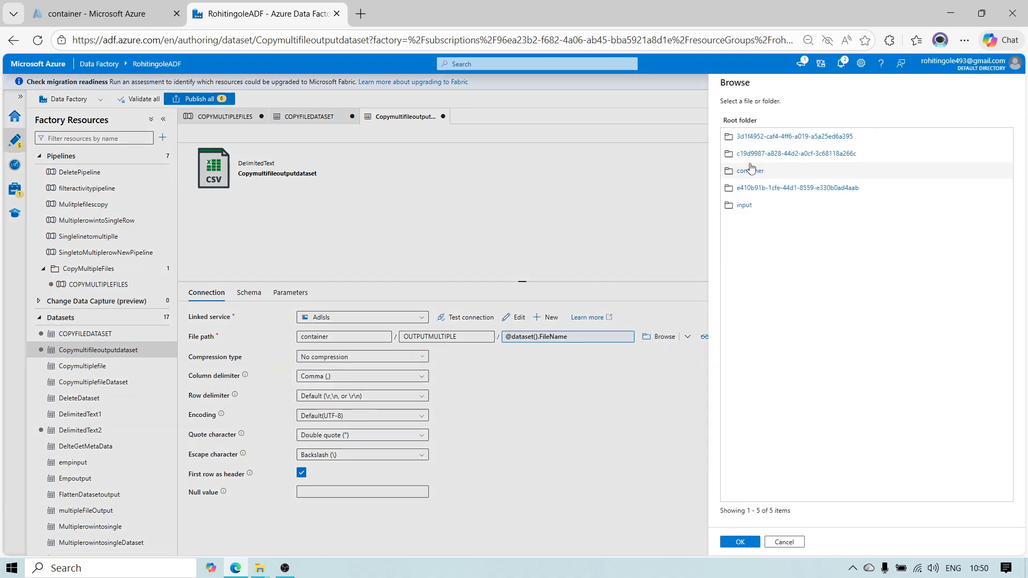
left_click(749, 171)
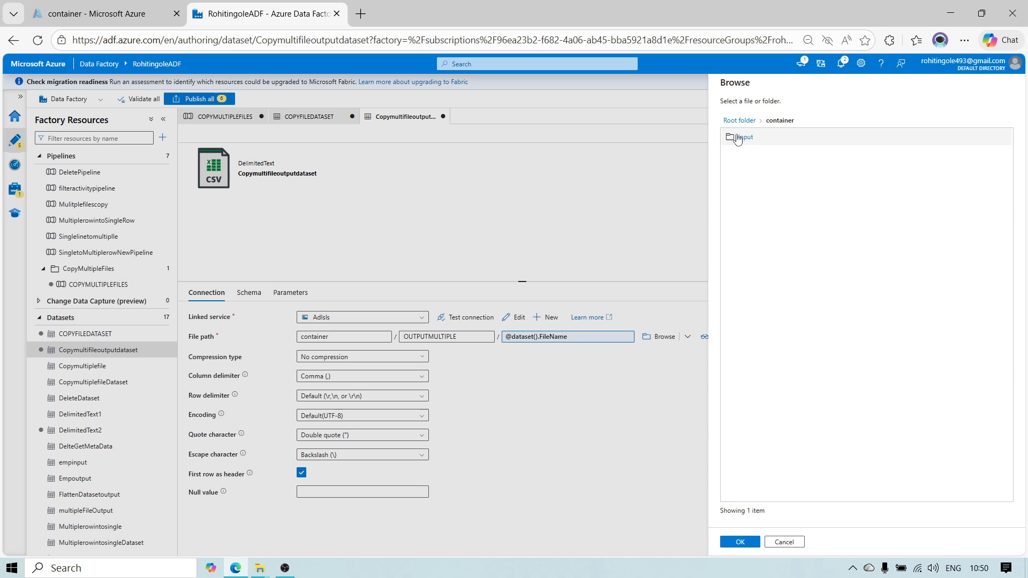
left_click(746, 138)
left_click(748, 138)
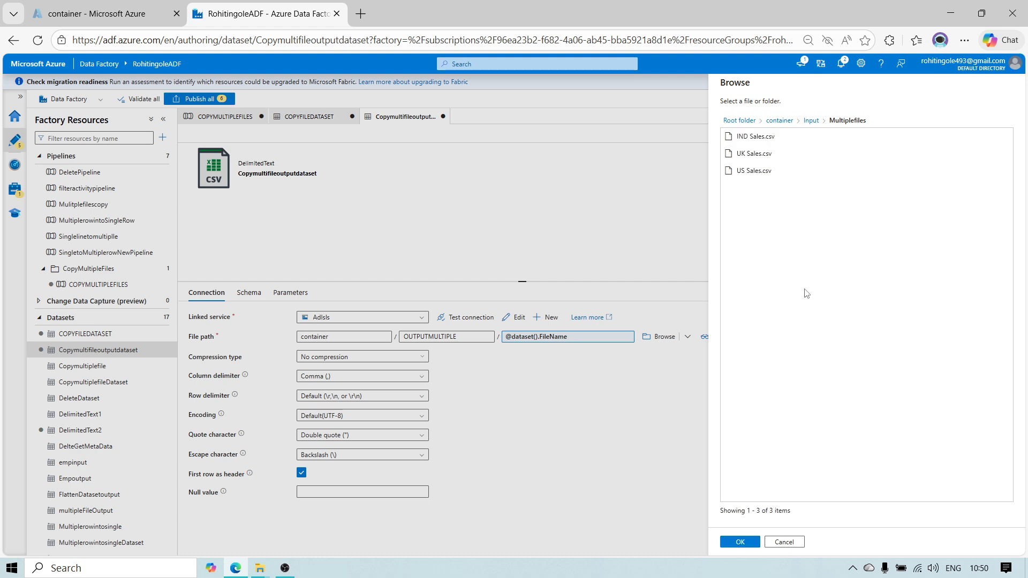
left_click(741, 543)
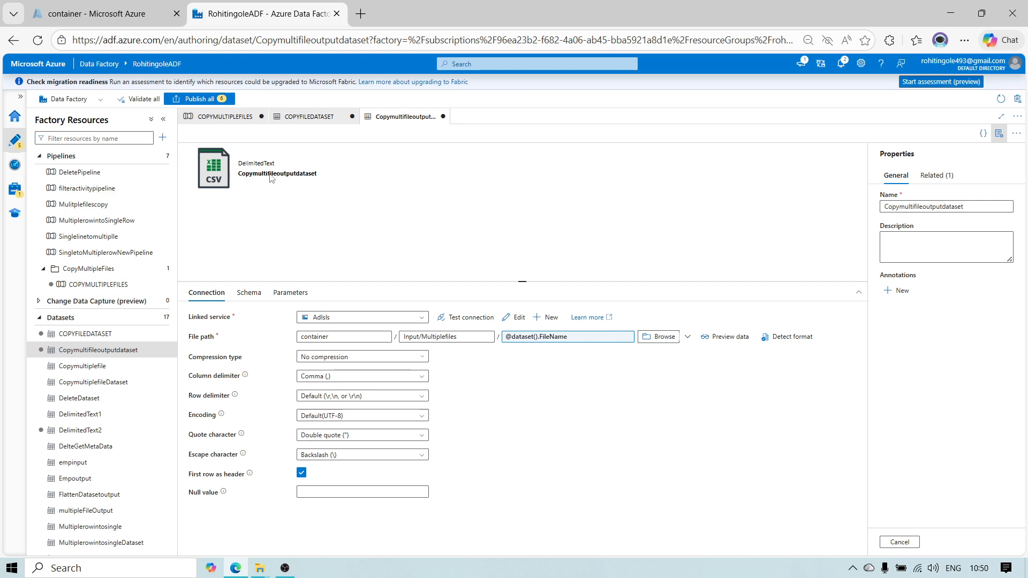
- Run the COPYMULTIPLEFILES pipeline in debug mode and refresh the activity statuses of the run
left_click(250, 117)
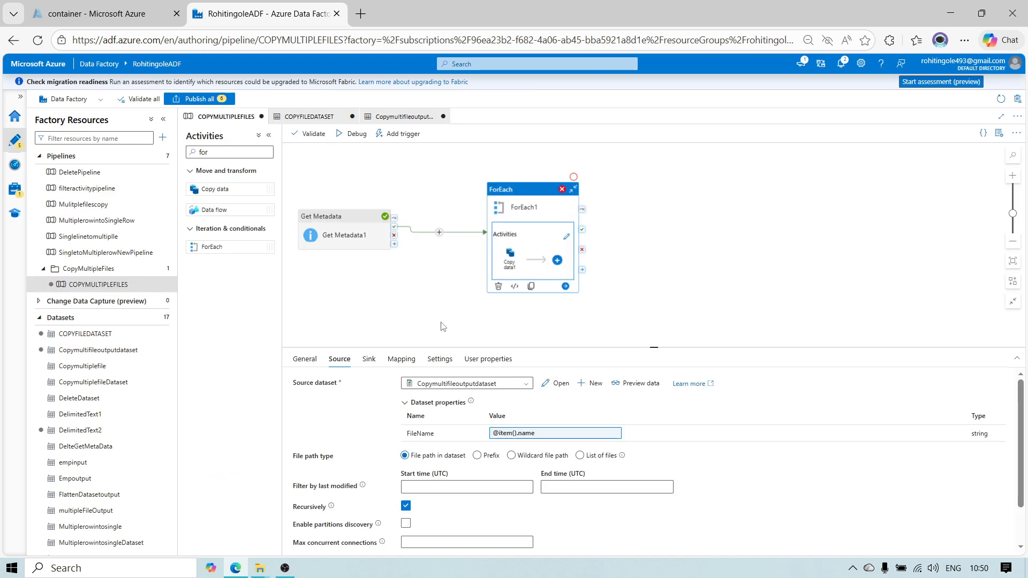
left_click(431, 307)
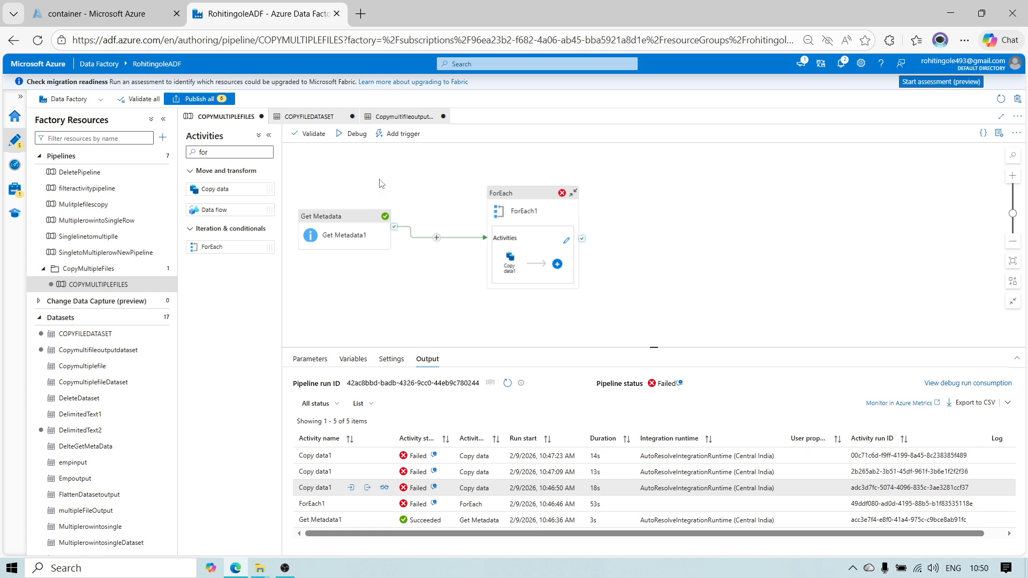
left_click(353, 134)
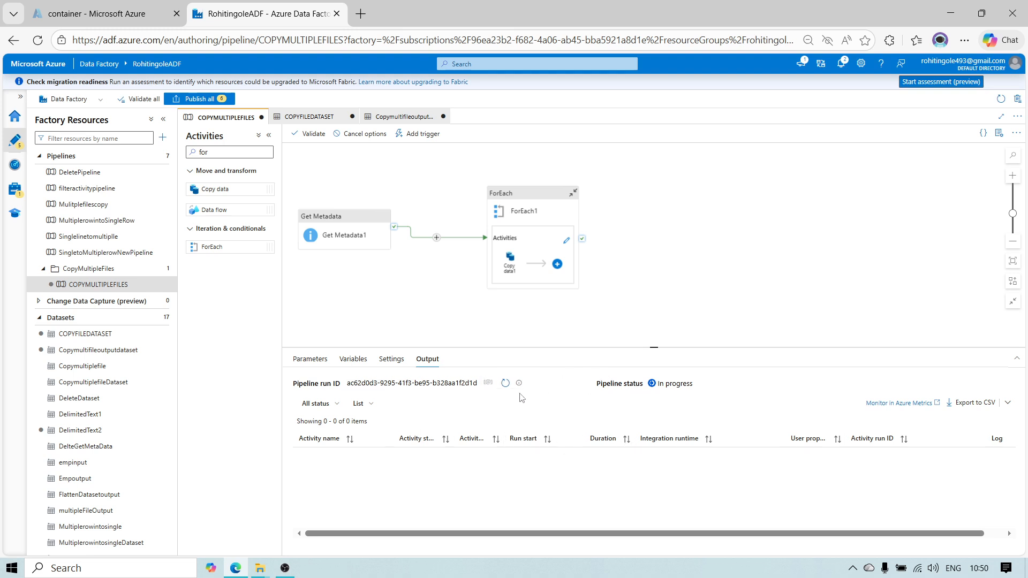
left_click(505, 383)
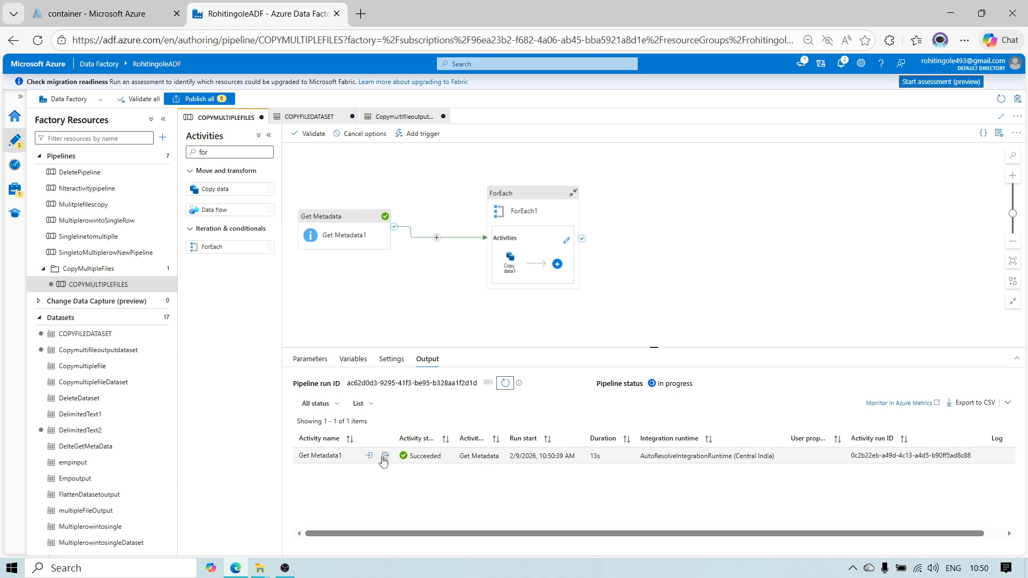
left_click_drag(411, 272, 411, 271)
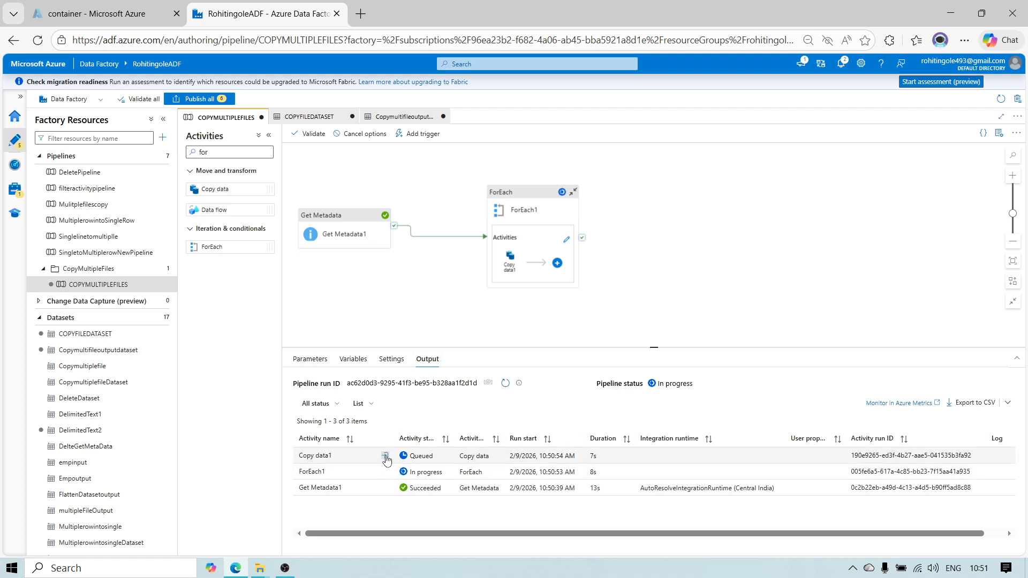
left_click(505, 384)
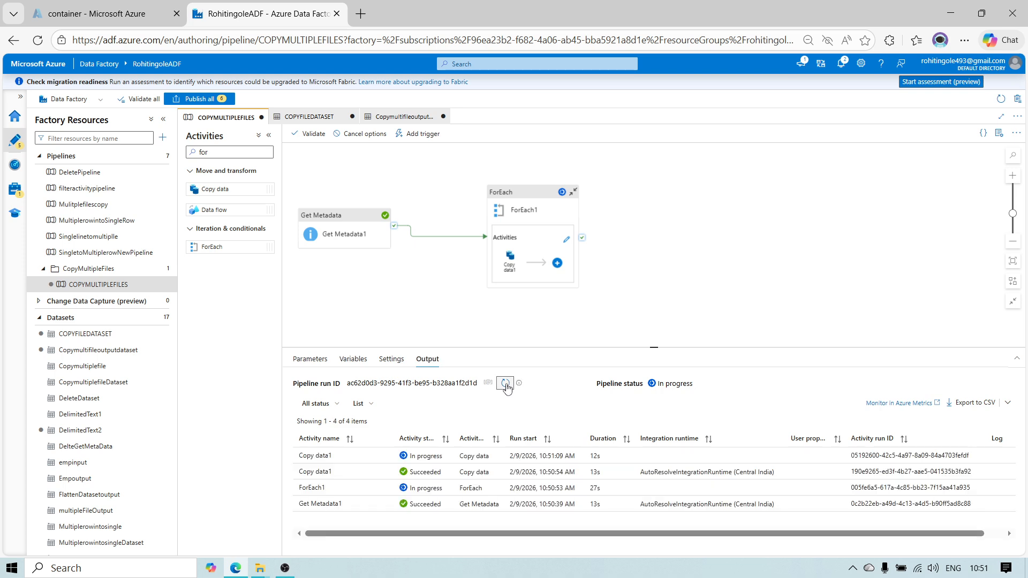
left_click(505, 384)
left_click(506, 384)
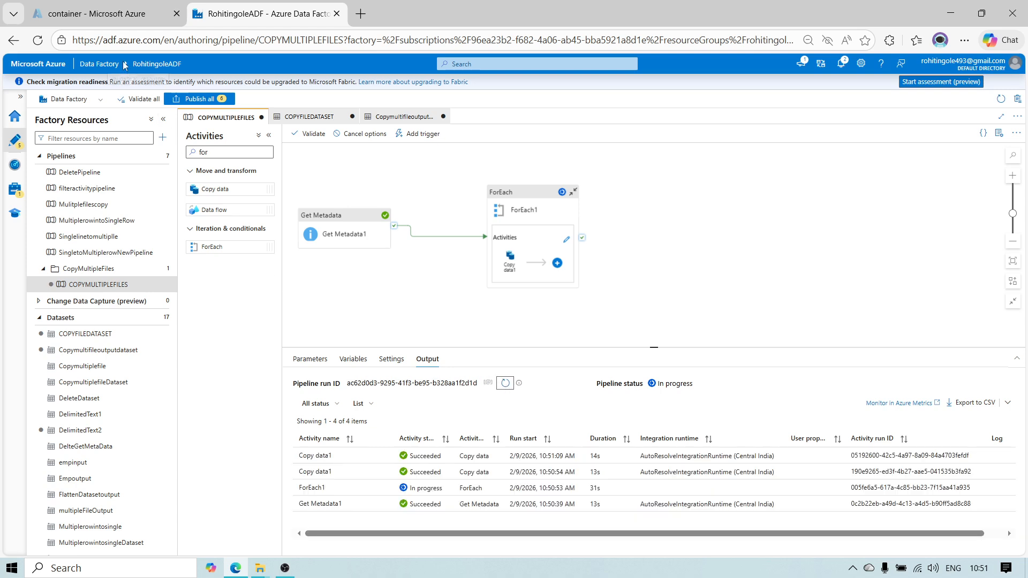
- Check the storage container's sinkOutput folder for the copied files while monitoring the pipeline run
left_click(109, 15)
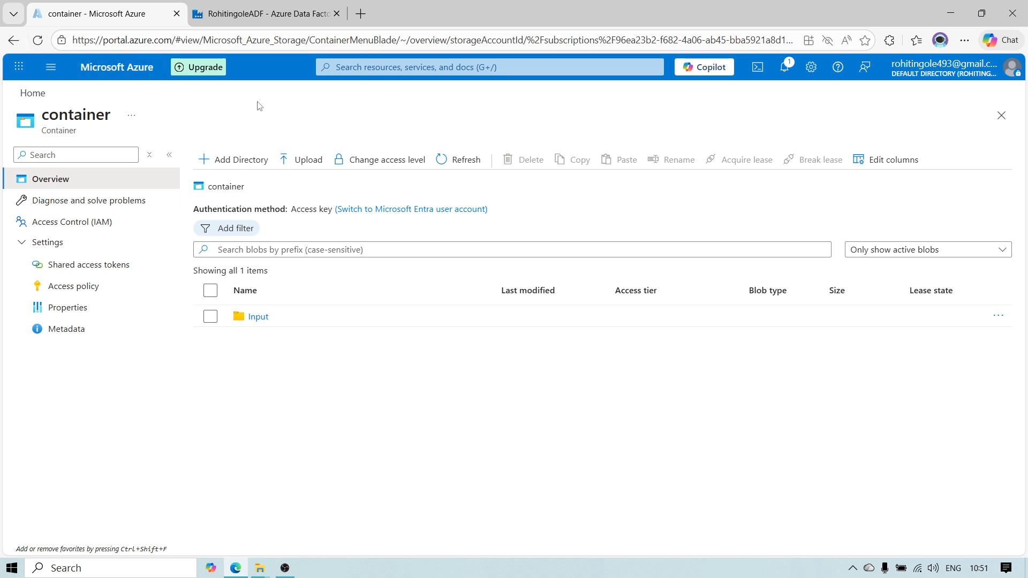
left_click(263, 14)
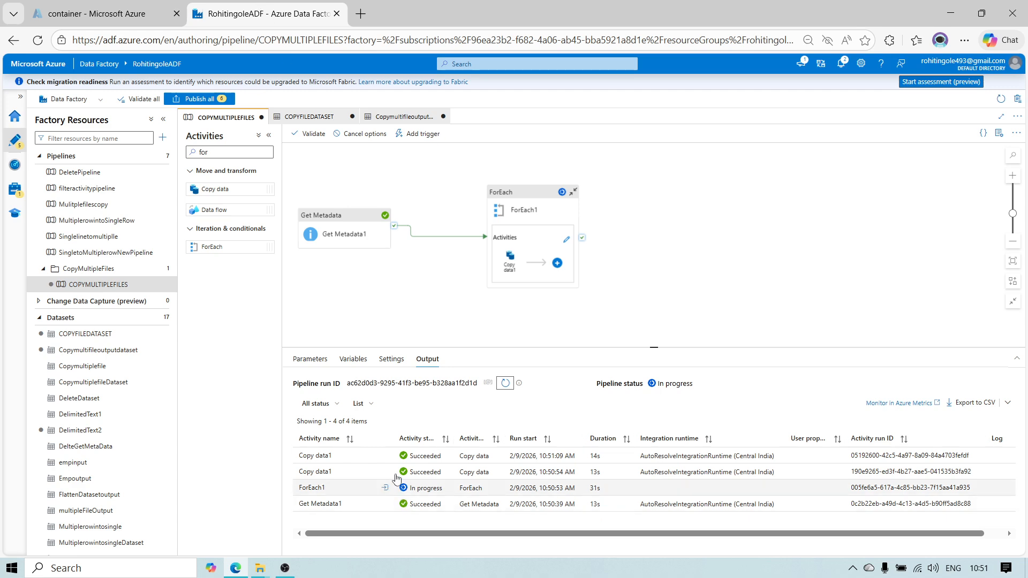
left_click(89, 15)
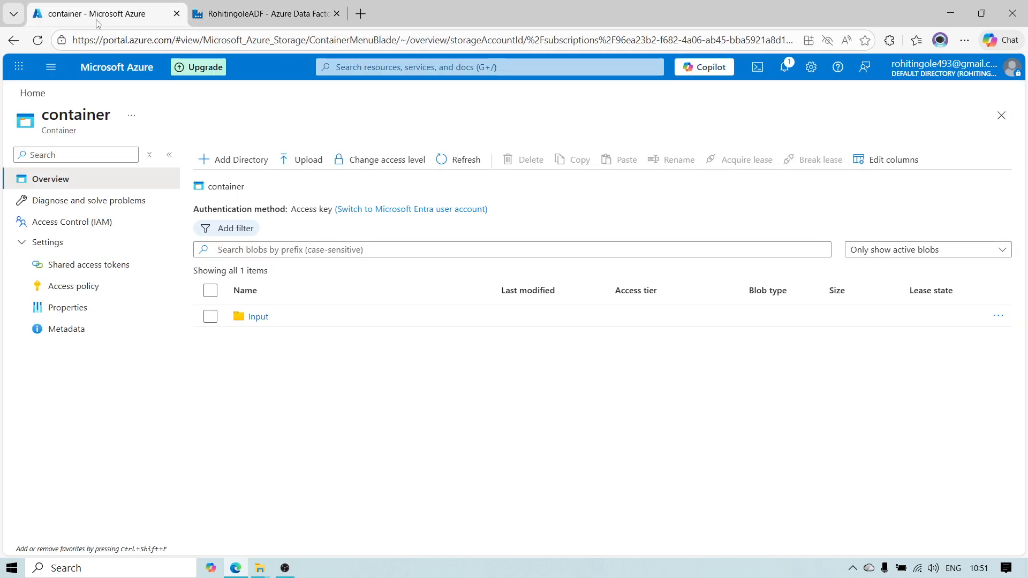
left_click(258, 324)
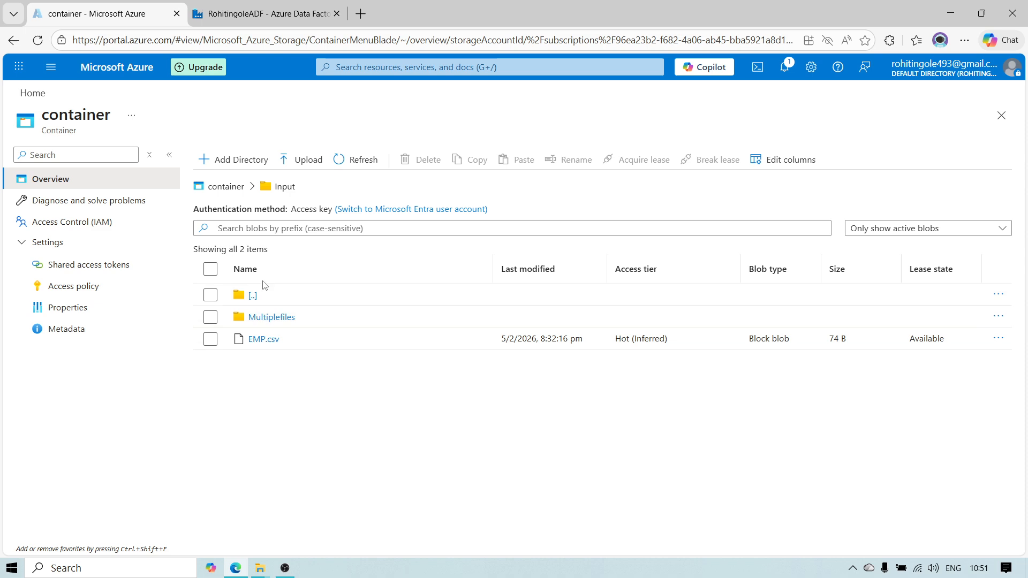
left_click(273, 318)
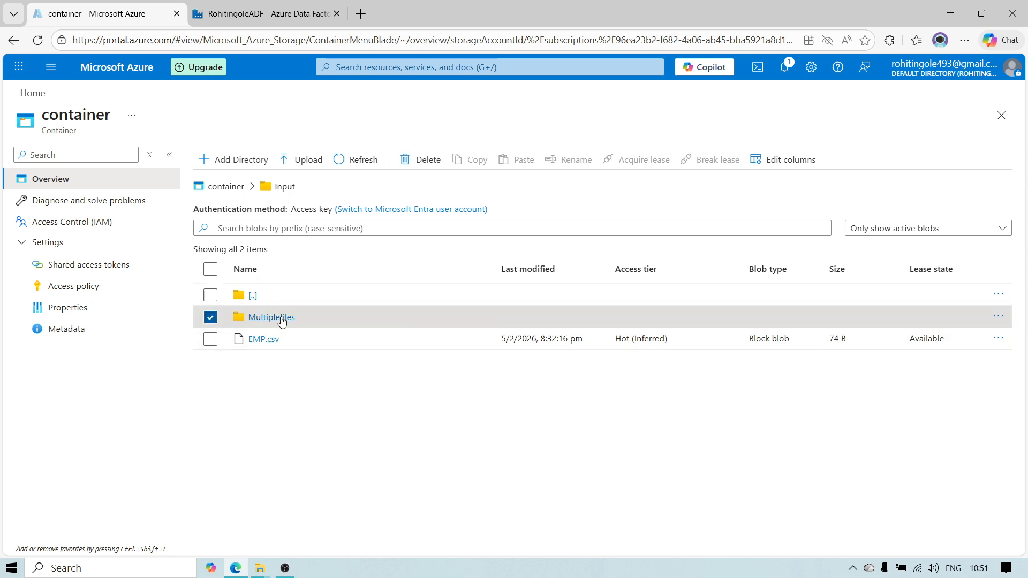
left_click(226, 187)
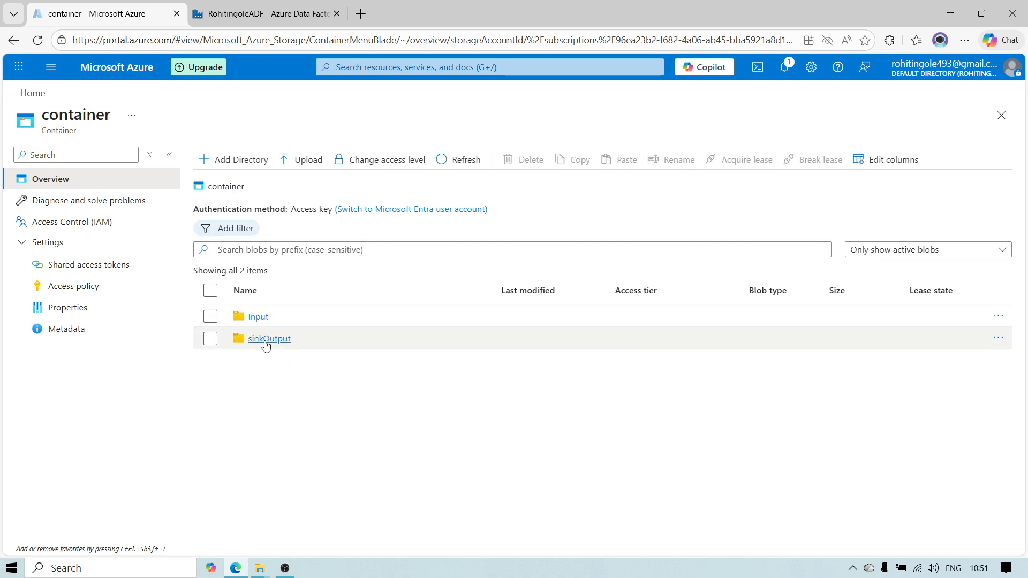
left_click(262, 13)
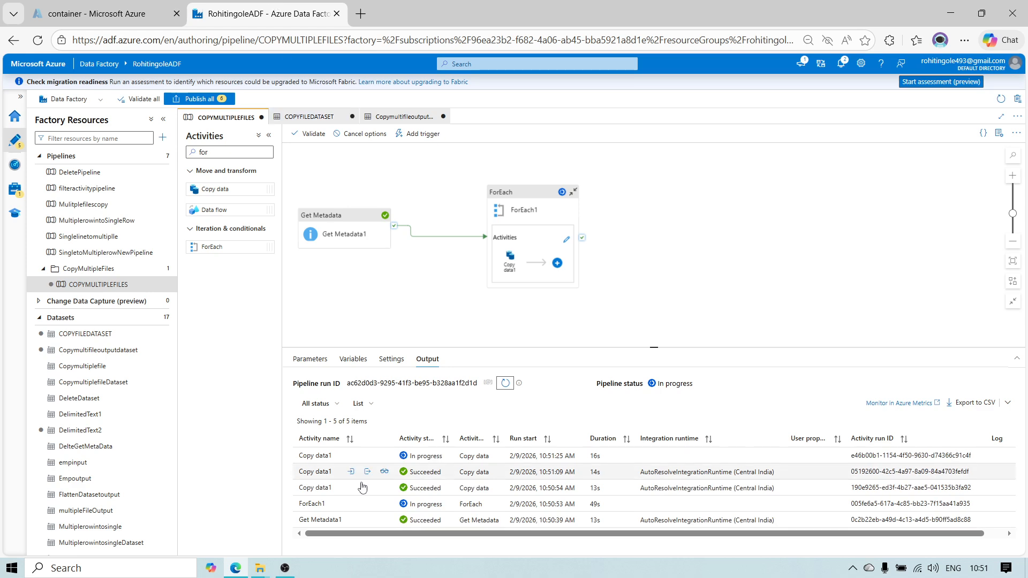
left_click(138, 8)
left_click(261, 340)
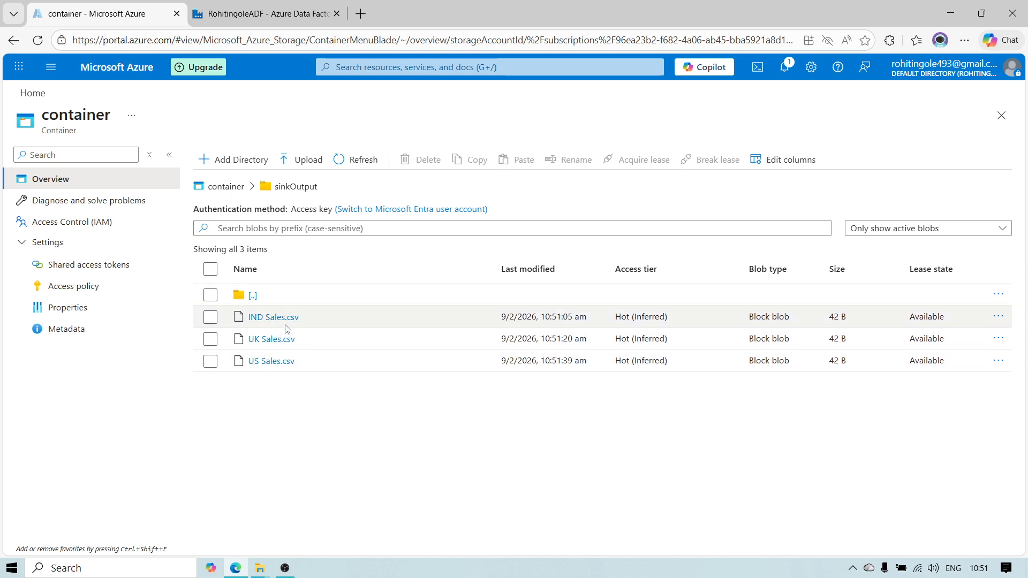
- Review Get Metadata1's settings and examine the source files in the container's Input/Multiplefiles folder
left_click(266, 14)
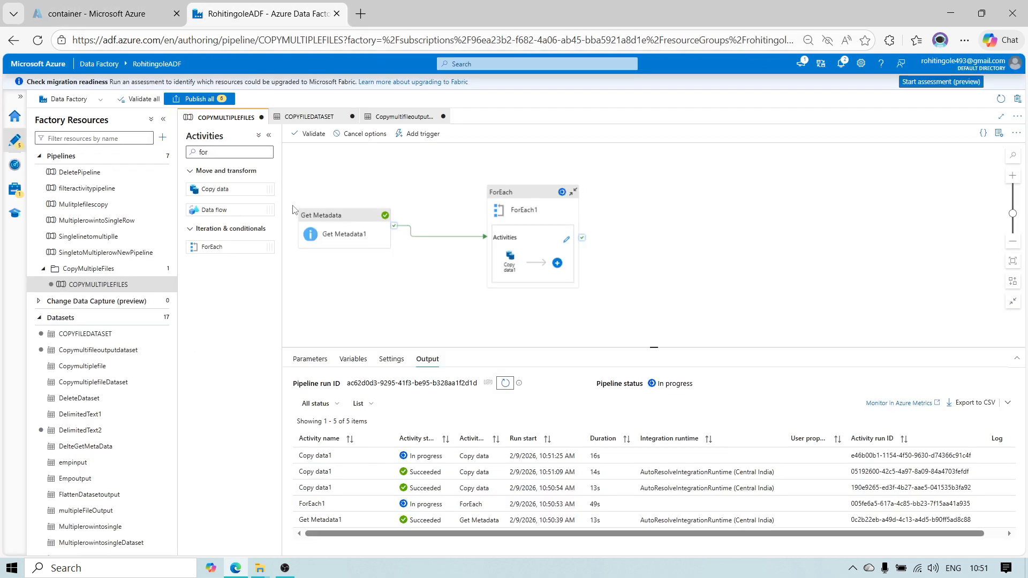
left_click(324, 216)
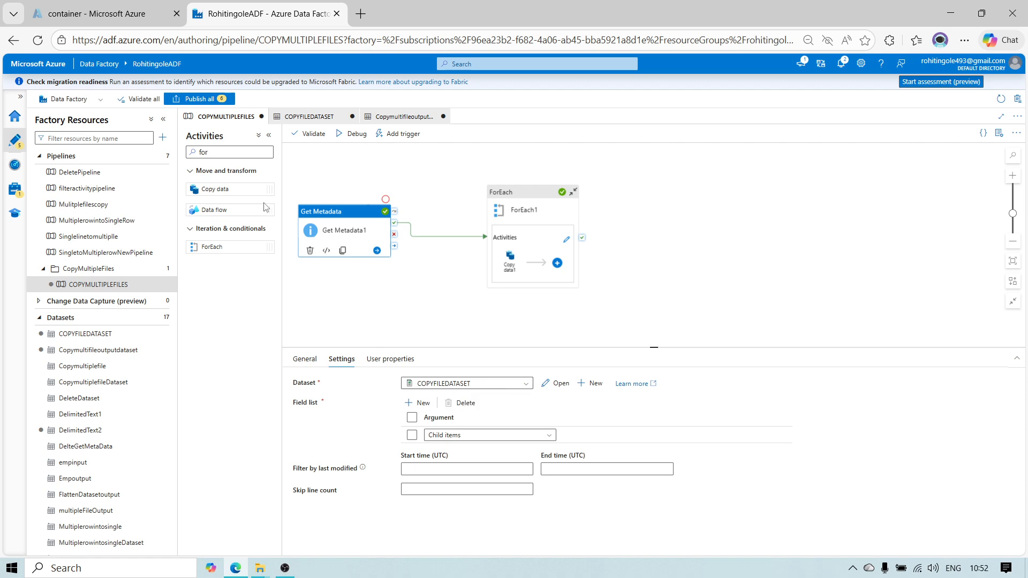
left_click(107, 15)
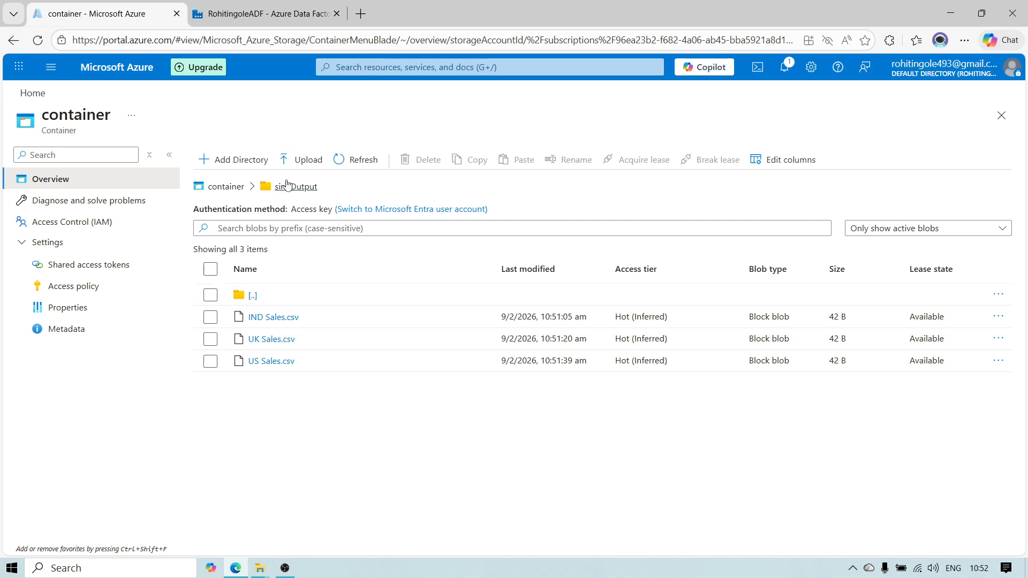
left_click(228, 187)
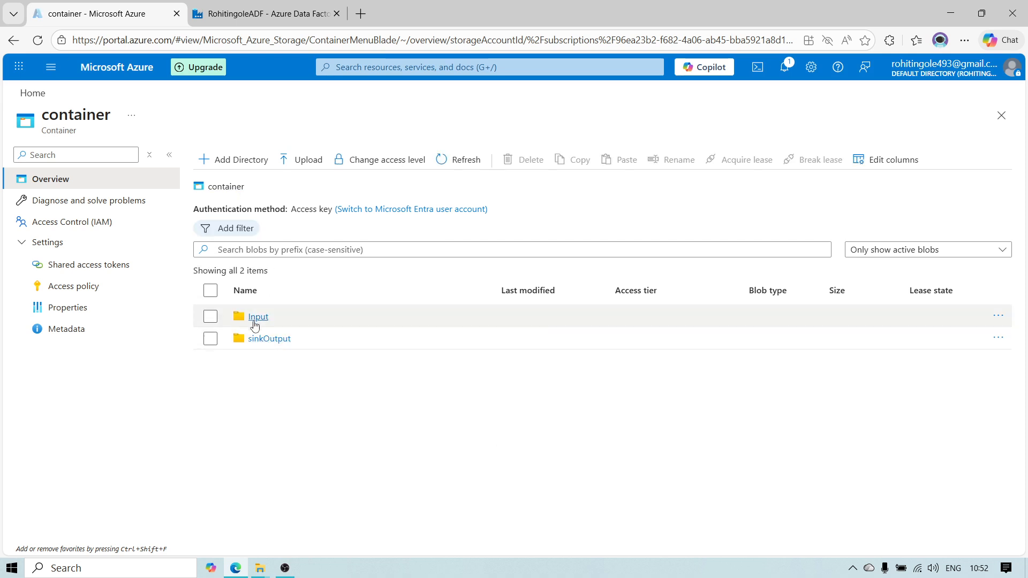
left_click(255, 321)
left_click(266, 320)
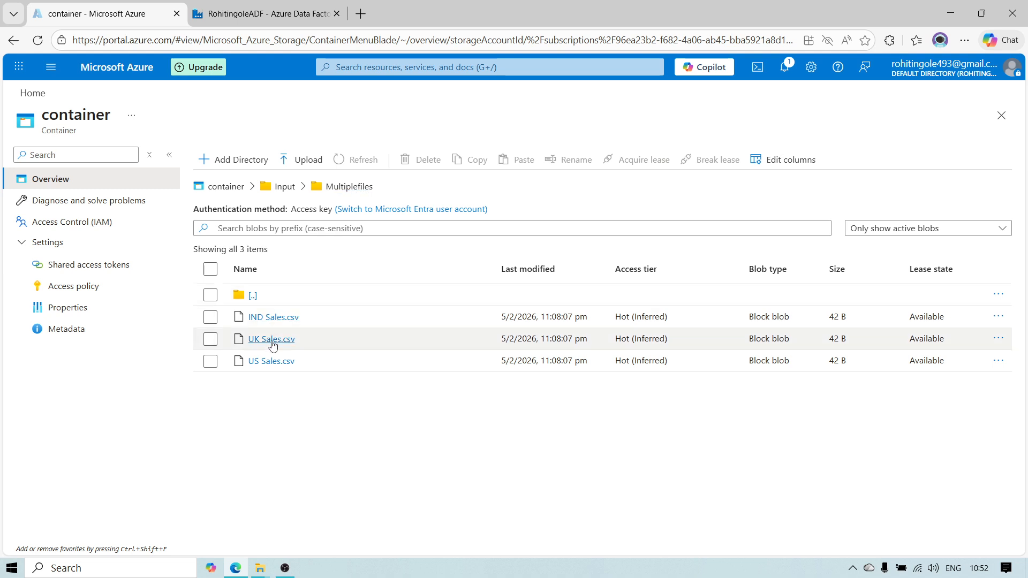
- Review ForEach1's general properties, inner activities, and sequential and items settings in the pipeline
left_click(267, 13)
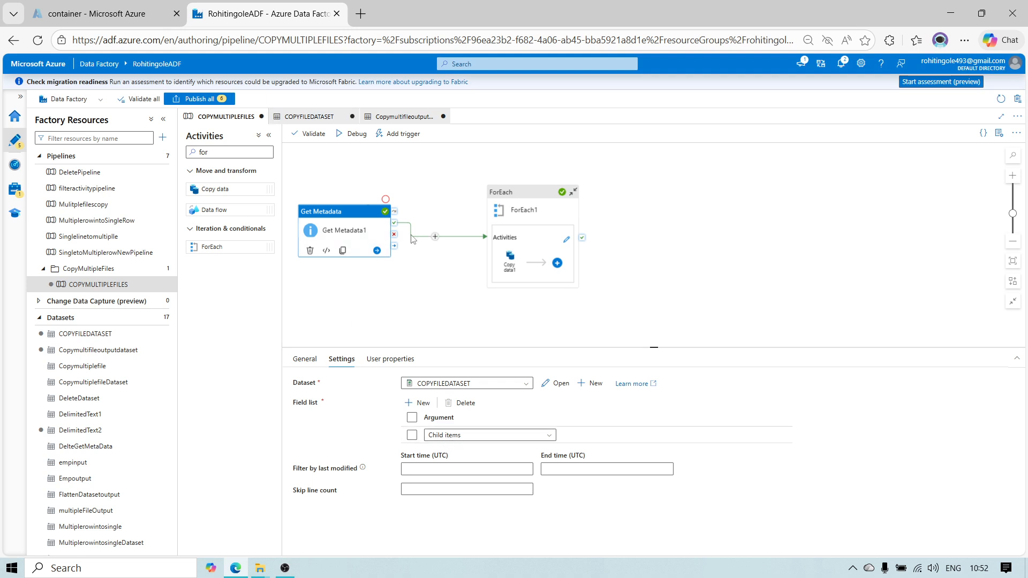
left_click(502, 194)
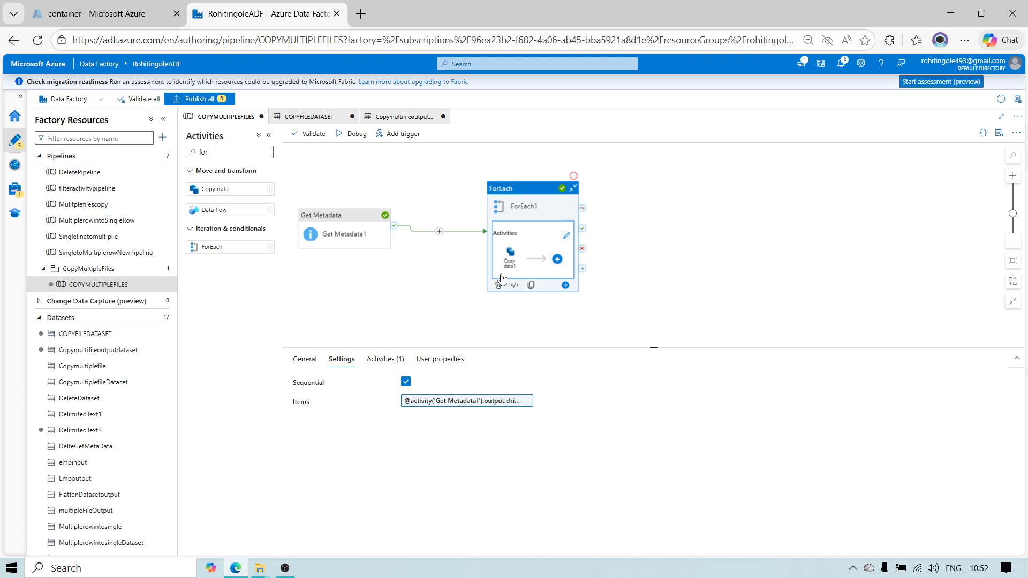
left_click(304, 361)
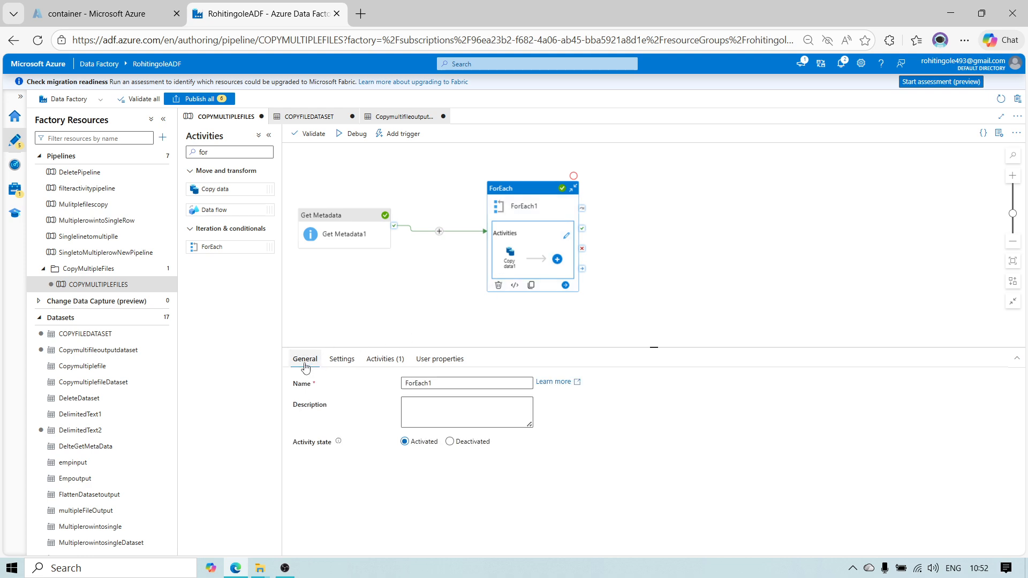
left_click(375, 363)
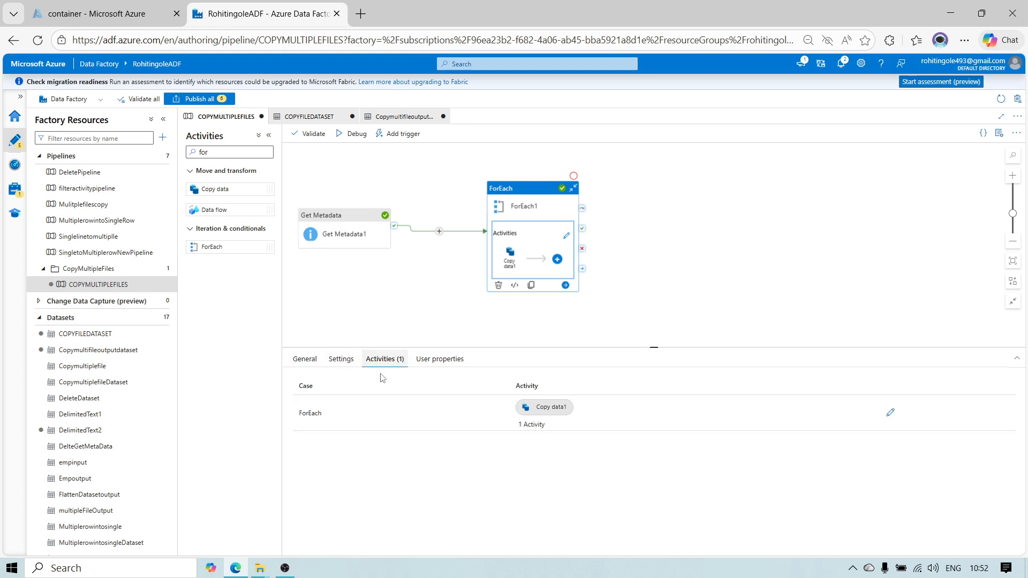
left_click(342, 359)
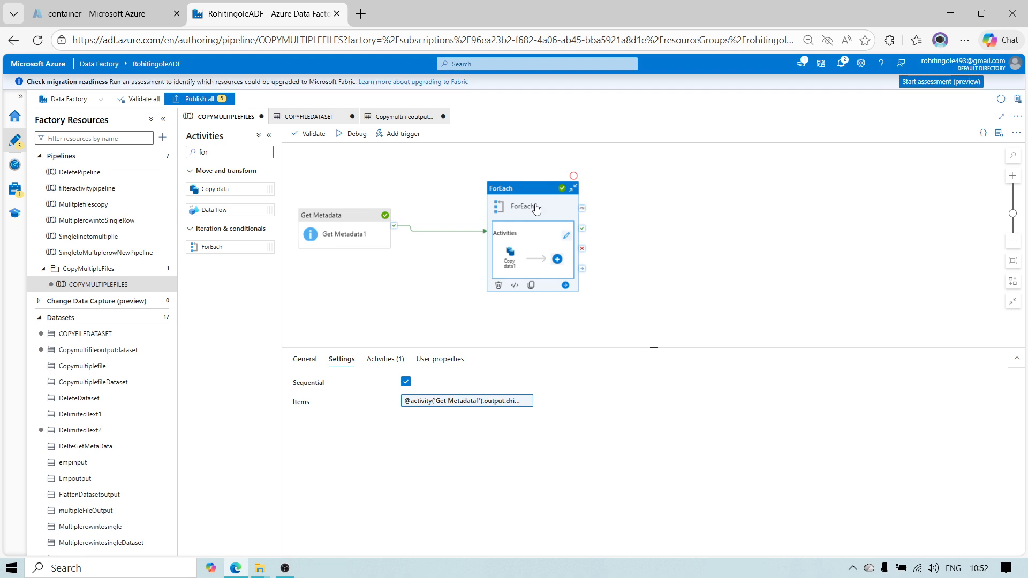
- Examine Copy data1's source dataset, including its FileName parameter and file path, and return to the pipeline
left_click(517, 261)
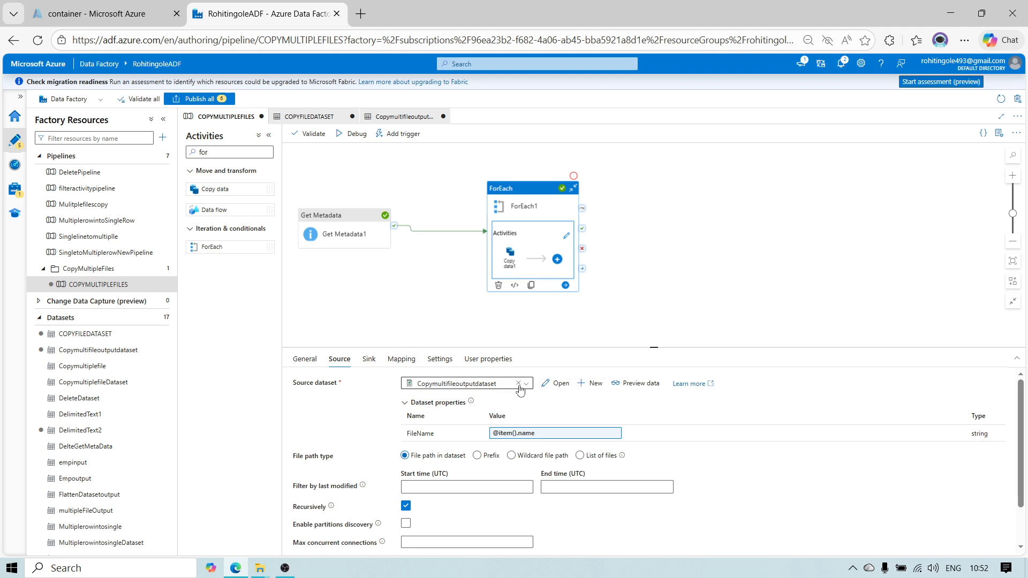
left_click(558, 384)
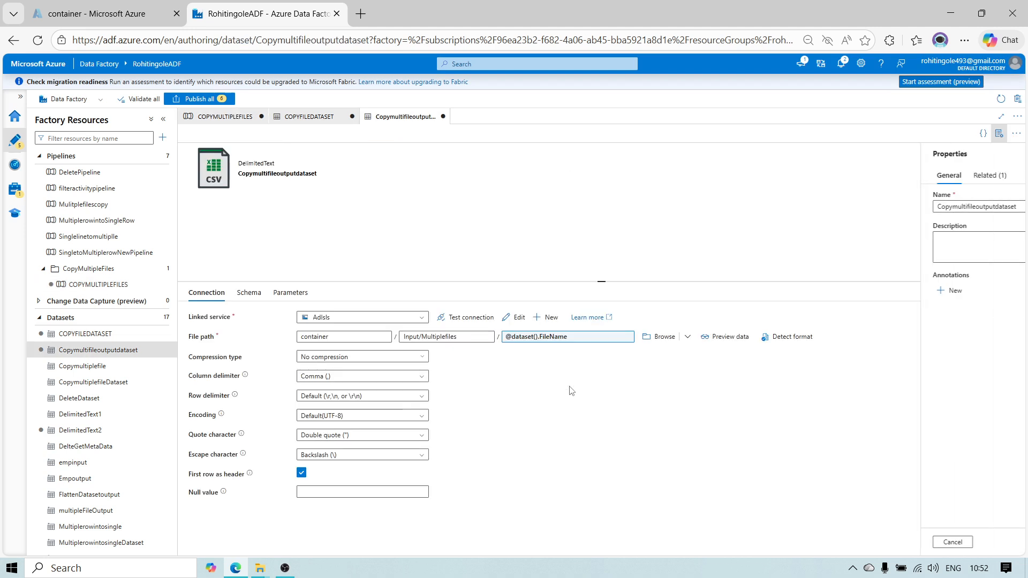
left_click(288, 300)
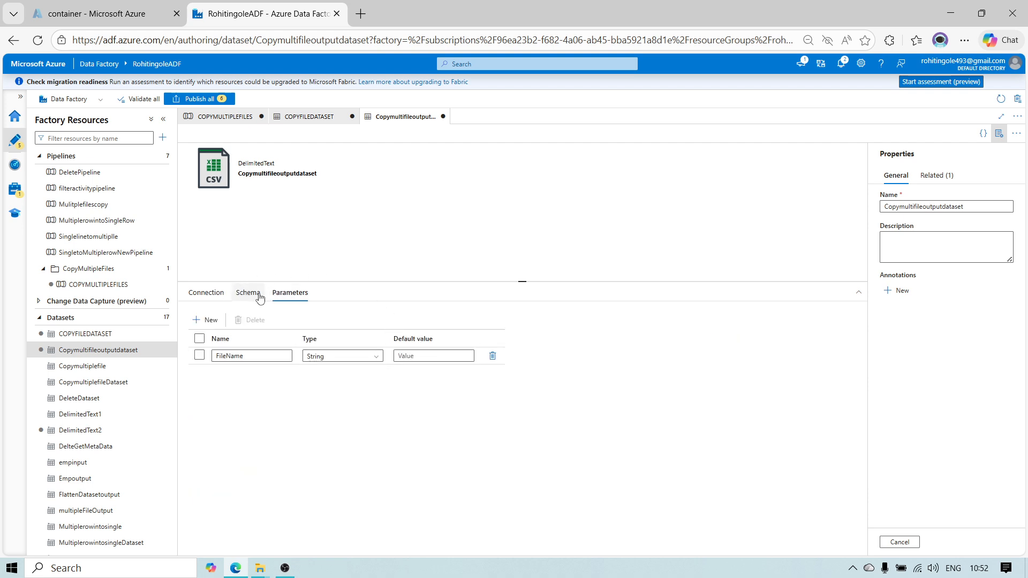
left_click(216, 299)
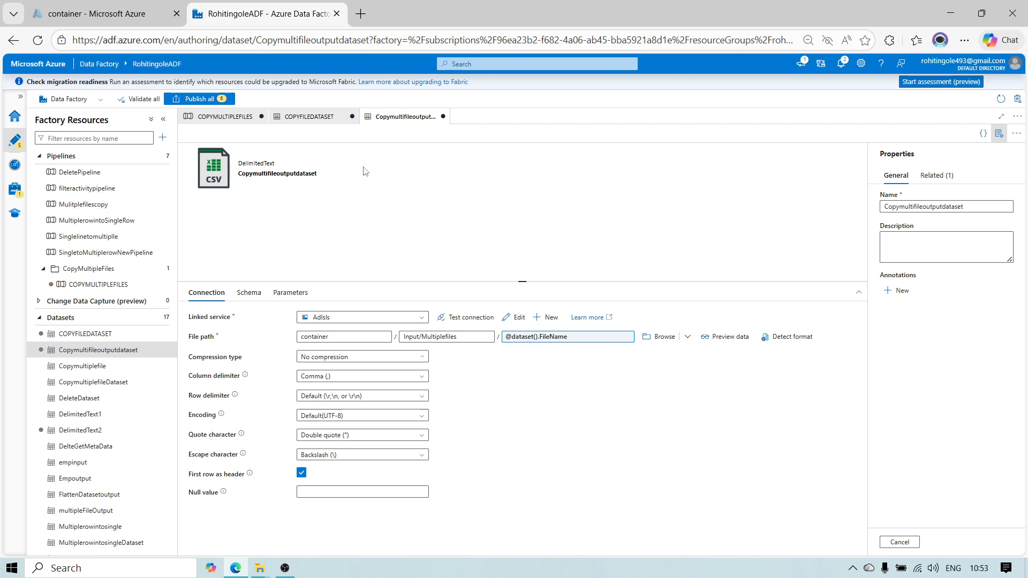
left_click(228, 118)
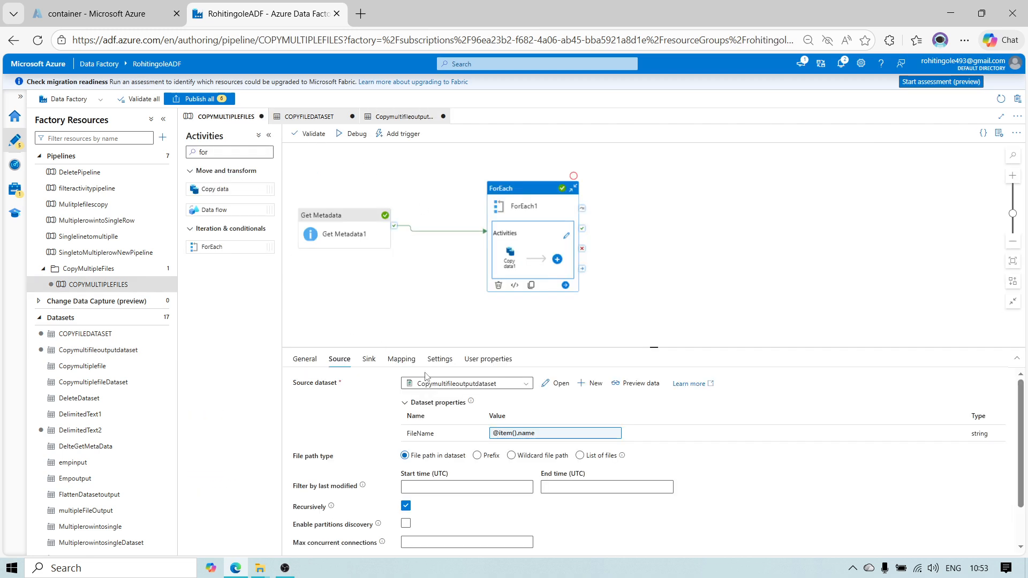